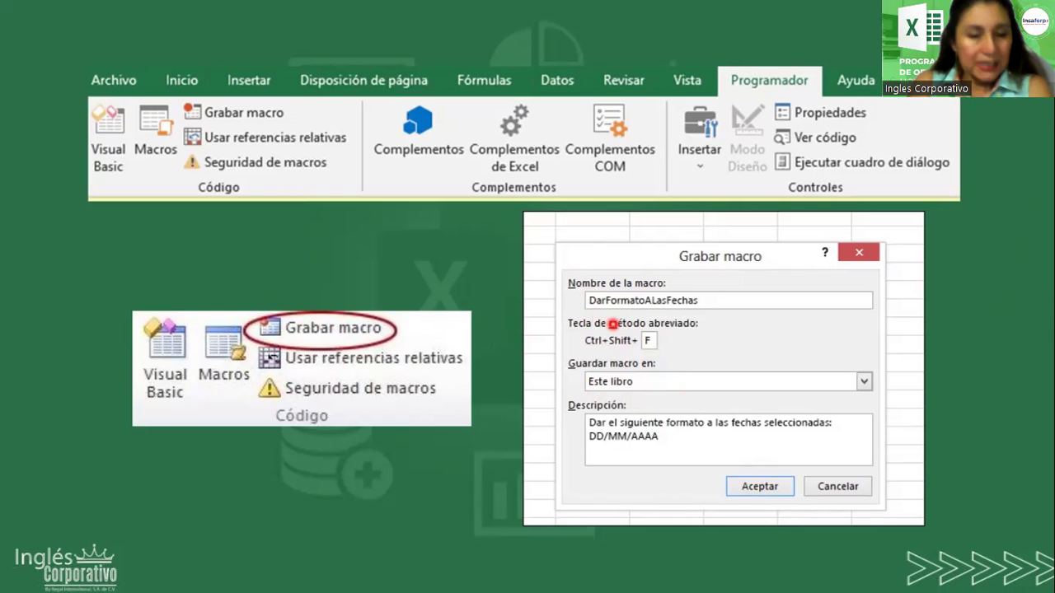
left_click(427, 227)
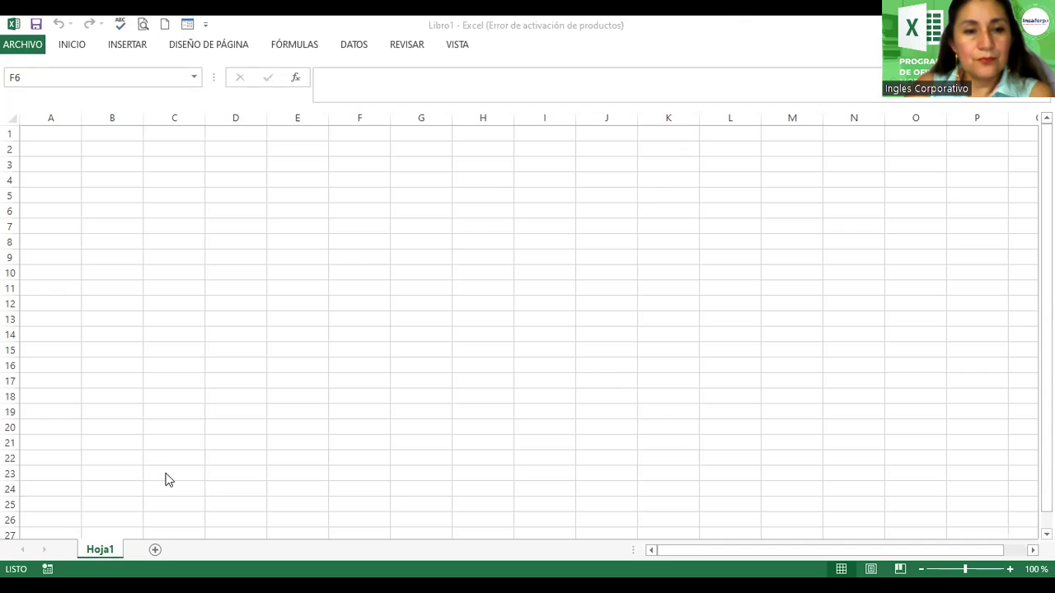
key("Left")
key("Left")
key("Left")
key("Up")
key("Up")
scroll(344, 402, "right", 20)
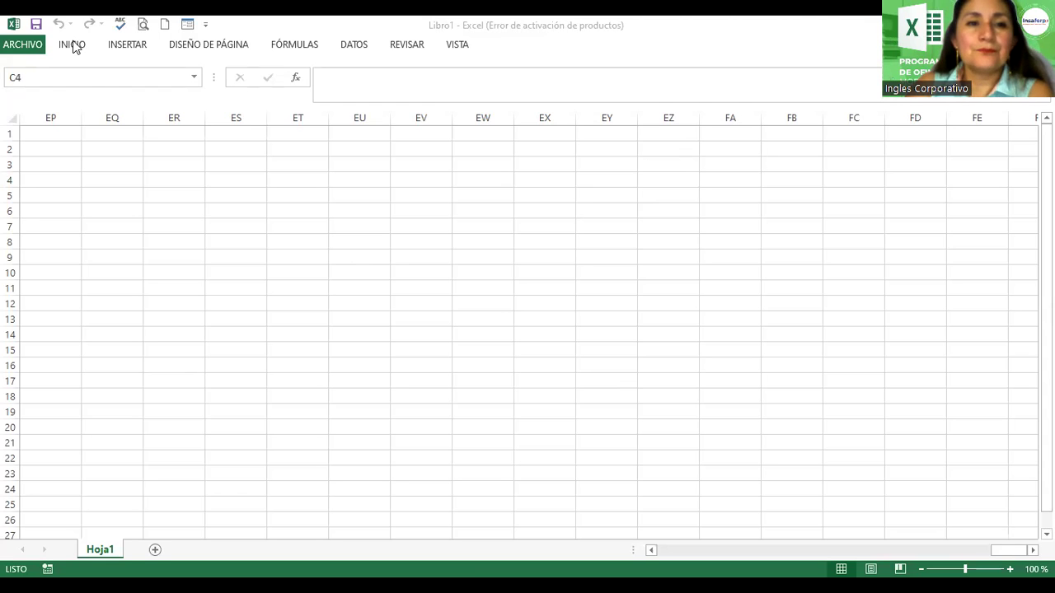
left_click(744, 183)
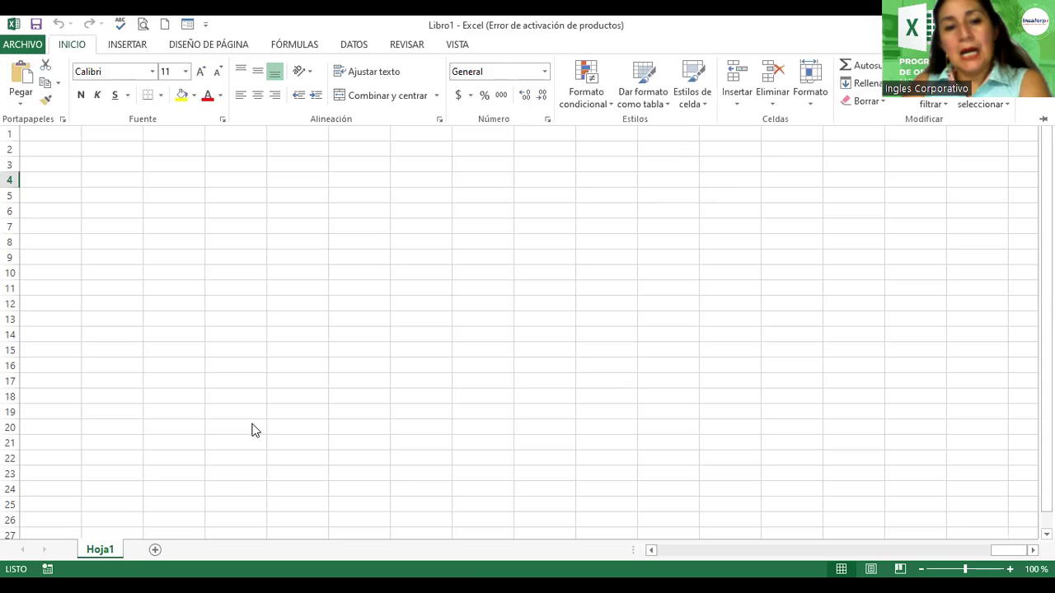
left_click(321, 186)
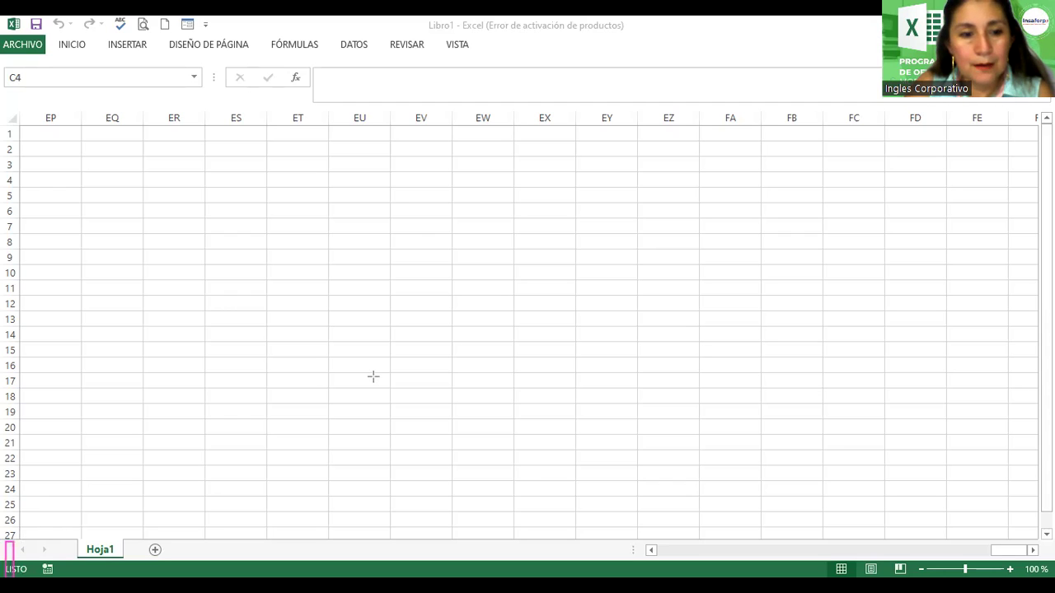
mouse_move(14, 554)
left_mouse_down()
mouse_move(17, 564)
mouse_move(89, 576)
left_mouse_up()
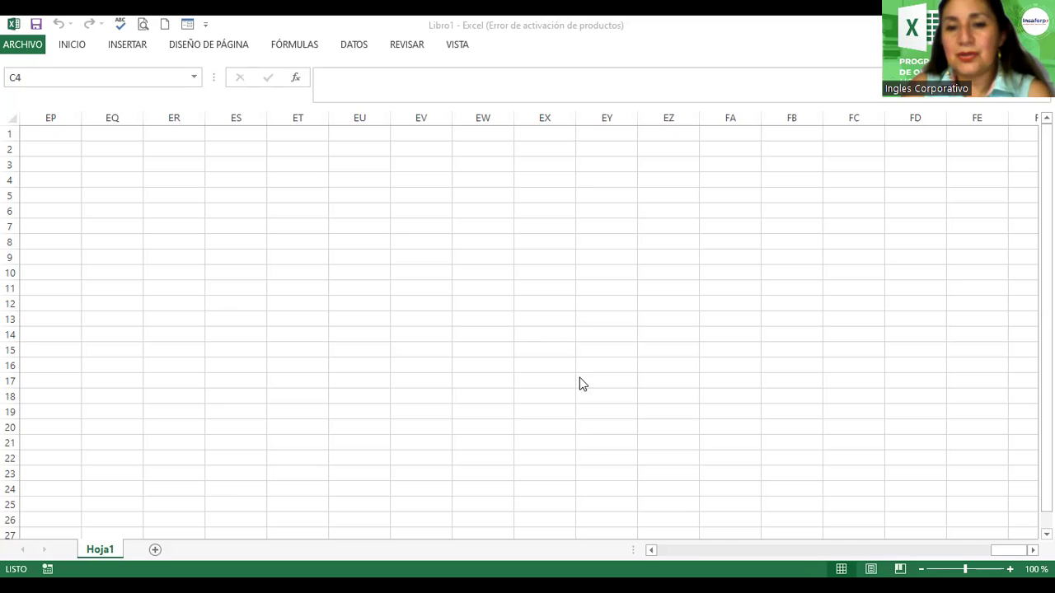
Step: Return to cell A1 of Hoja1 and enlarge the sheet view to 150 %
left_click(649, 353)
key("Home")
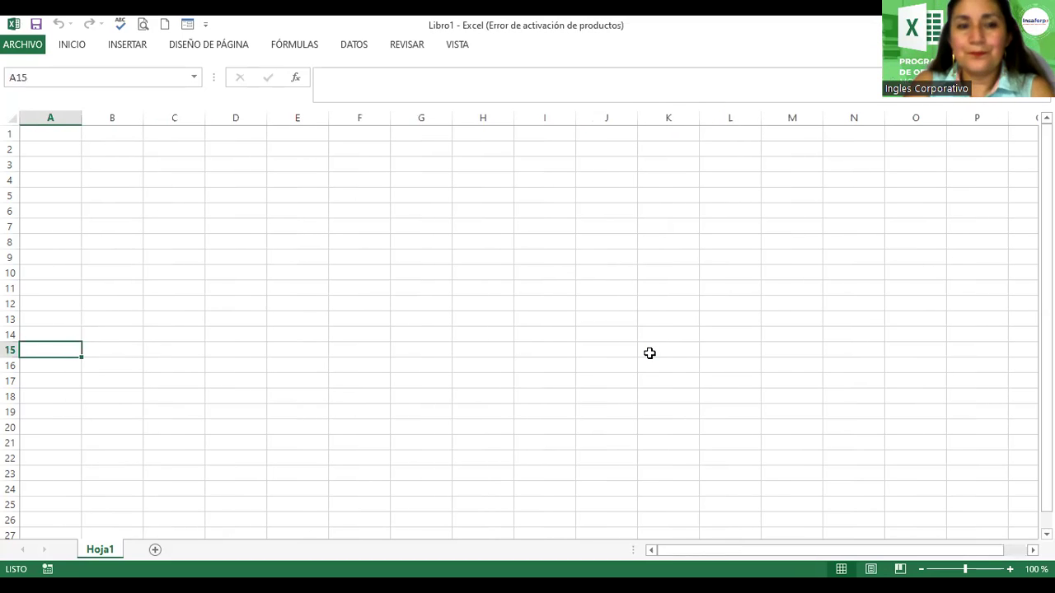
key("ctrl+Home")
left_click(1047, 172)
scroll(528, 329, "up", 5)
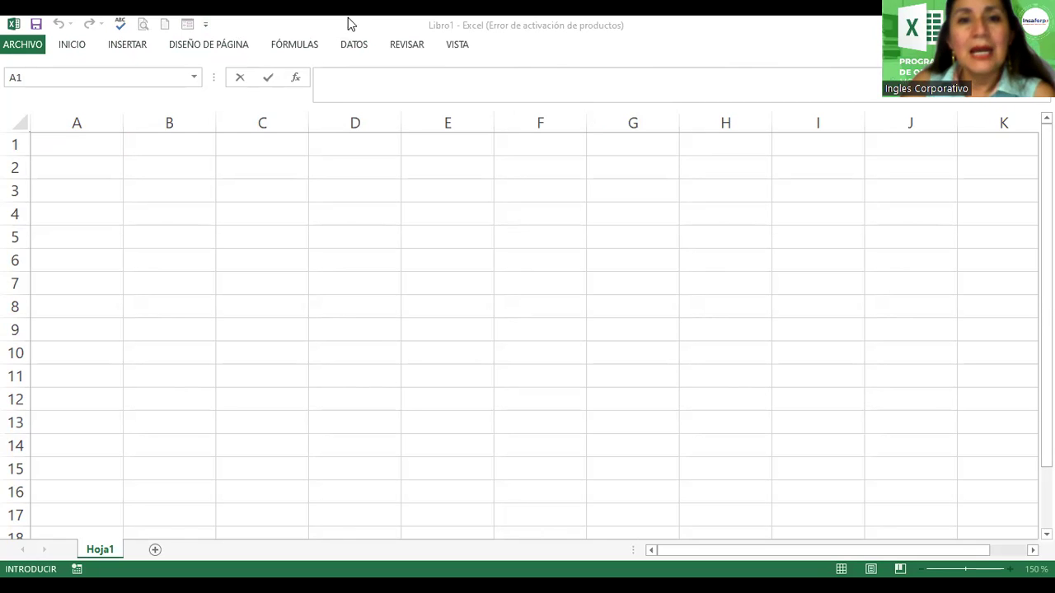
left_click(68, 154)
left_click(90, 190)
left_click(71, 145)
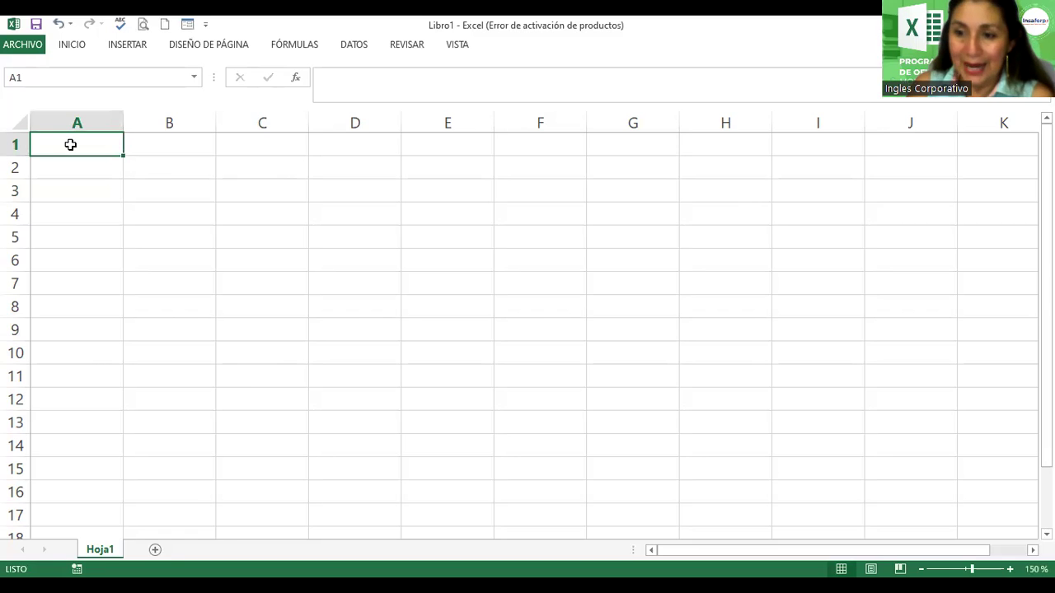
Step: Look through the macro commands, view the list of macros in all open workbooks, and close it
left_click(446, 48)
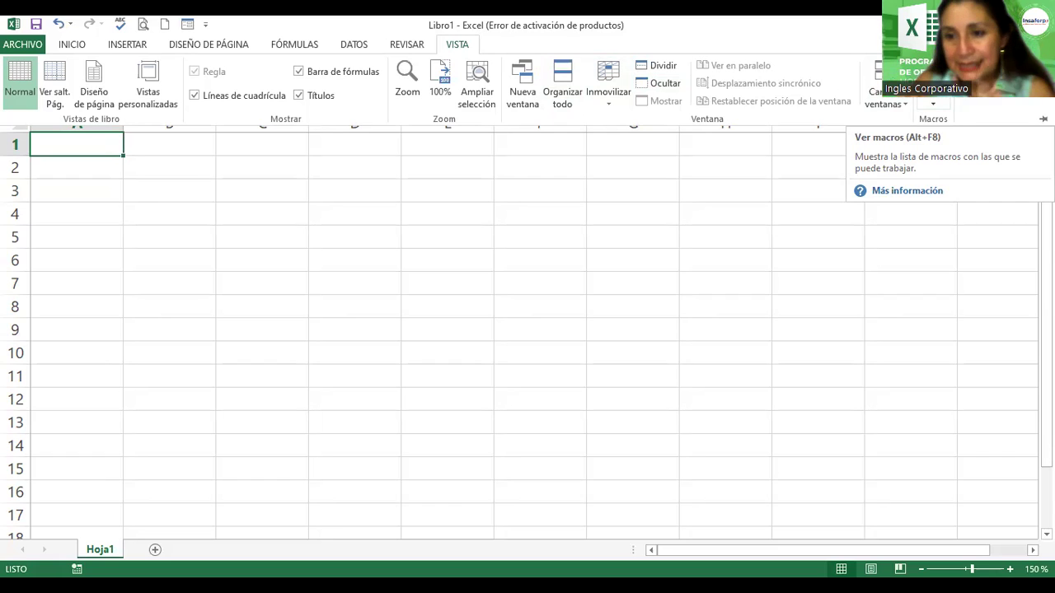
left_click(935, 104)
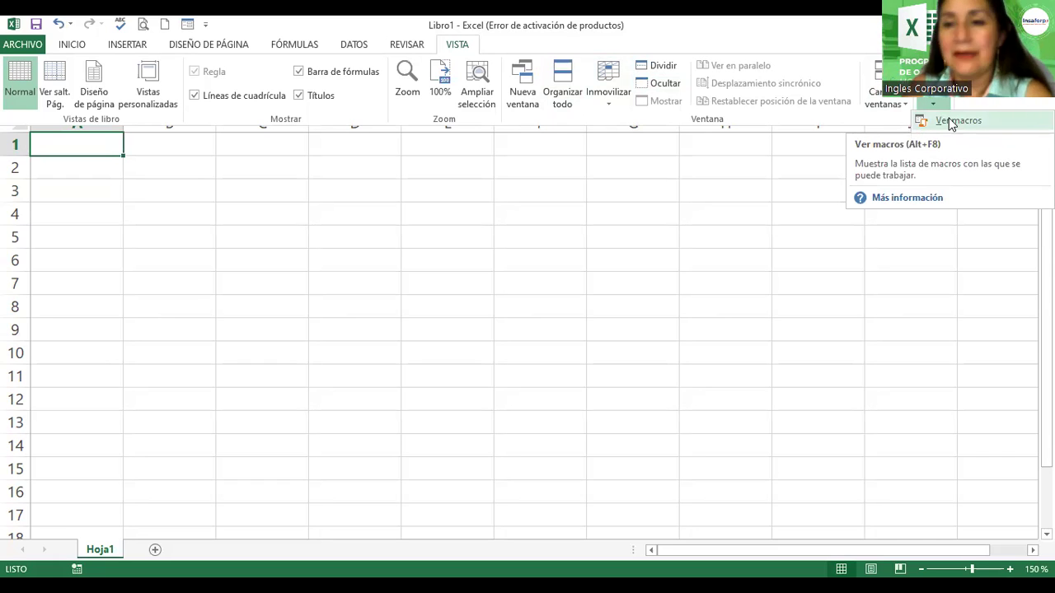
left_click(931, 105)
left_click(931, 104)
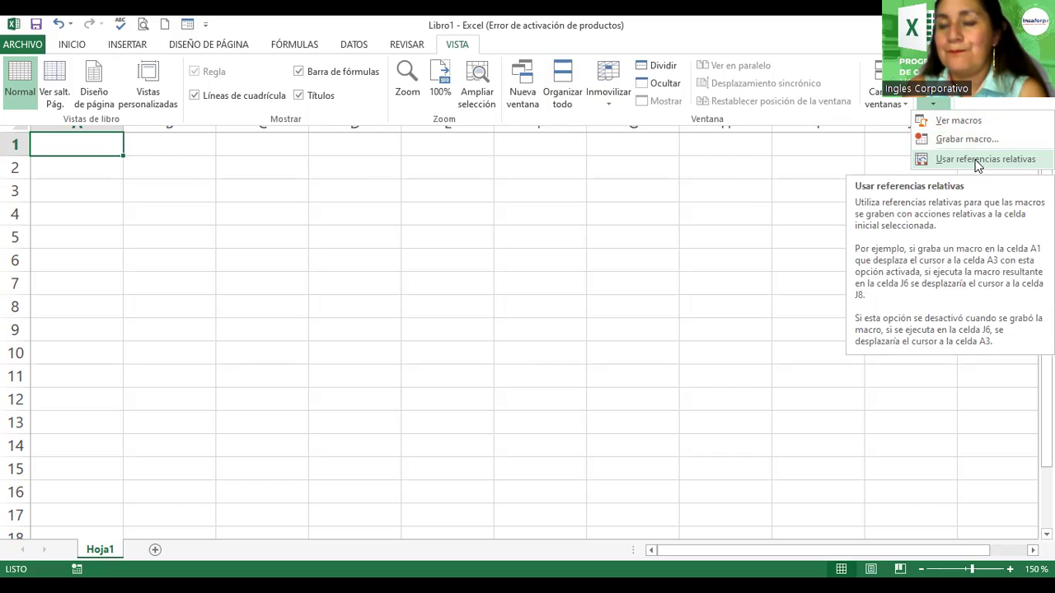
left_click(956, 121)
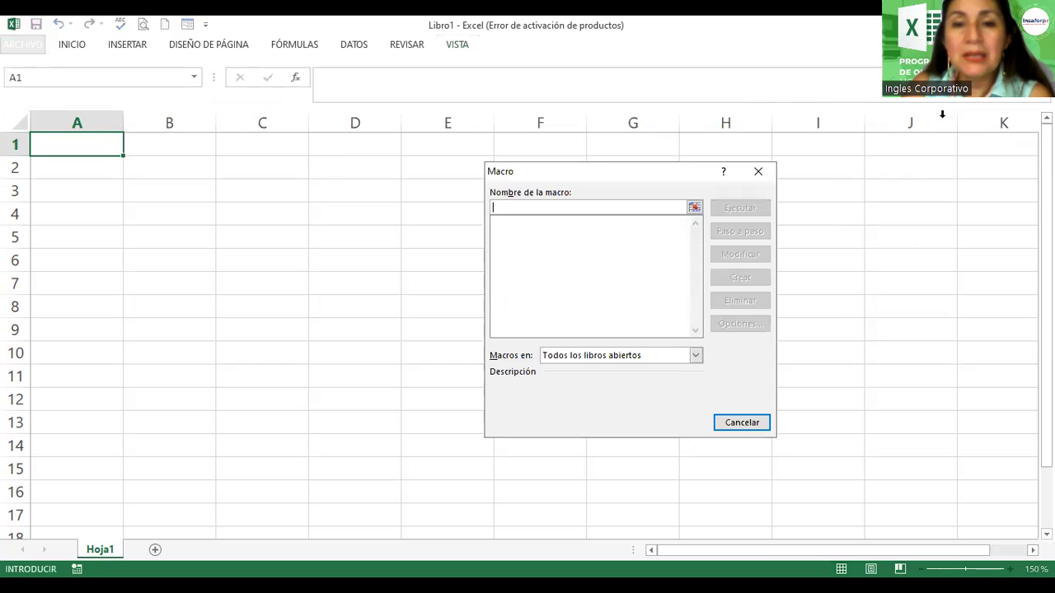
left_click_drag(528, 170, 377, 142)
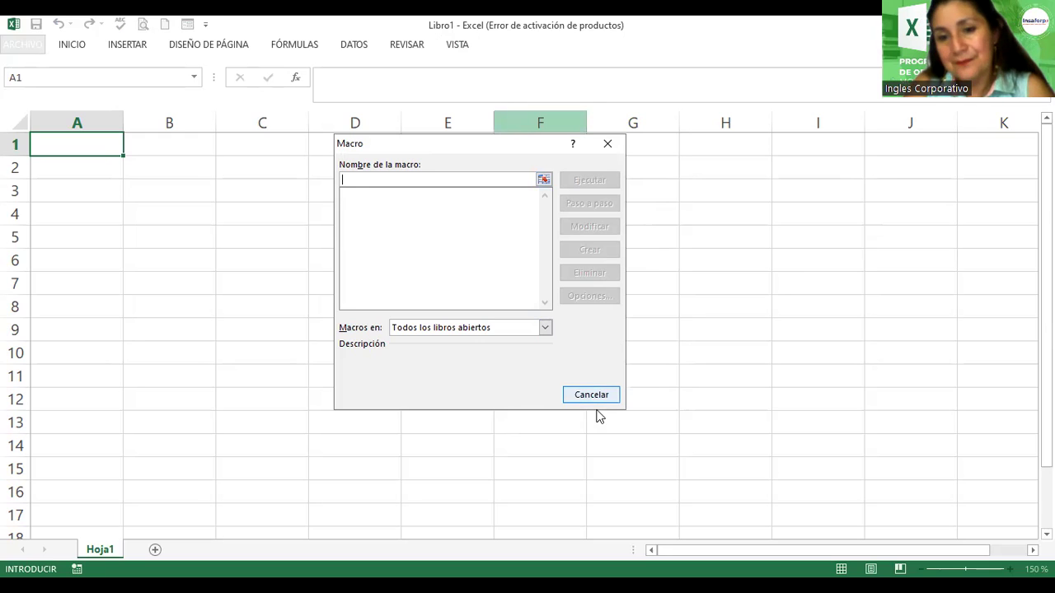
left_click_drag(600, 396, 462, 66)
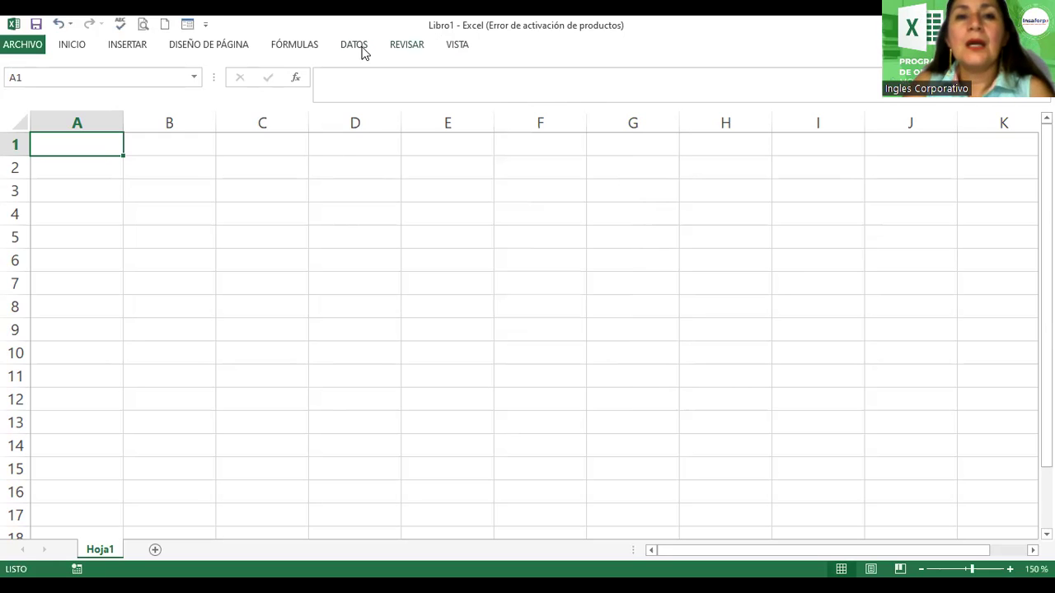
Step: Set up a new macro recording with cell A1 selected and name the macro Macro_Formato1
left_click(460, 46)
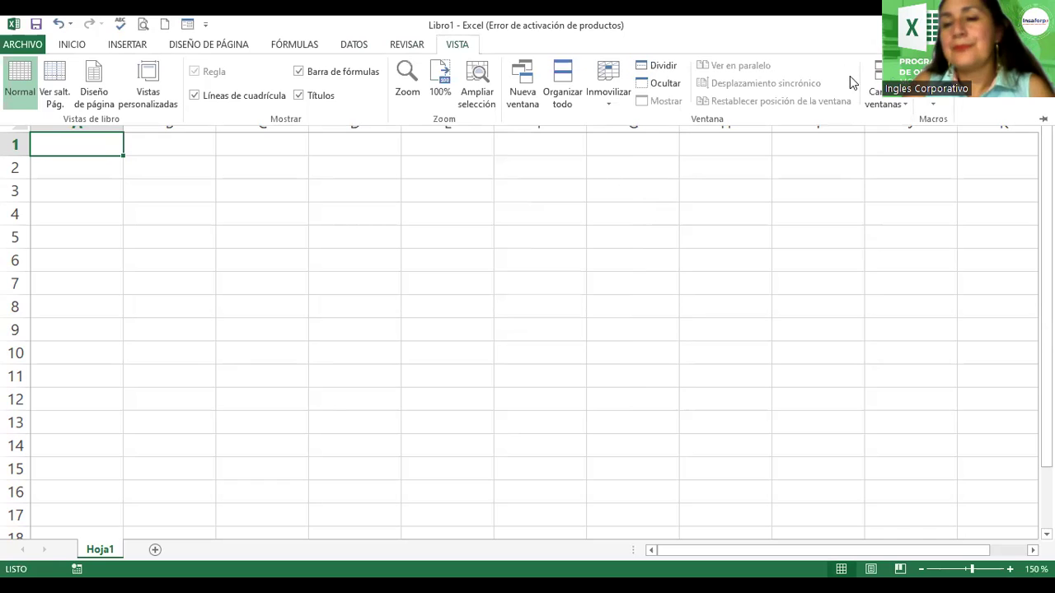
left_click(931, 104)
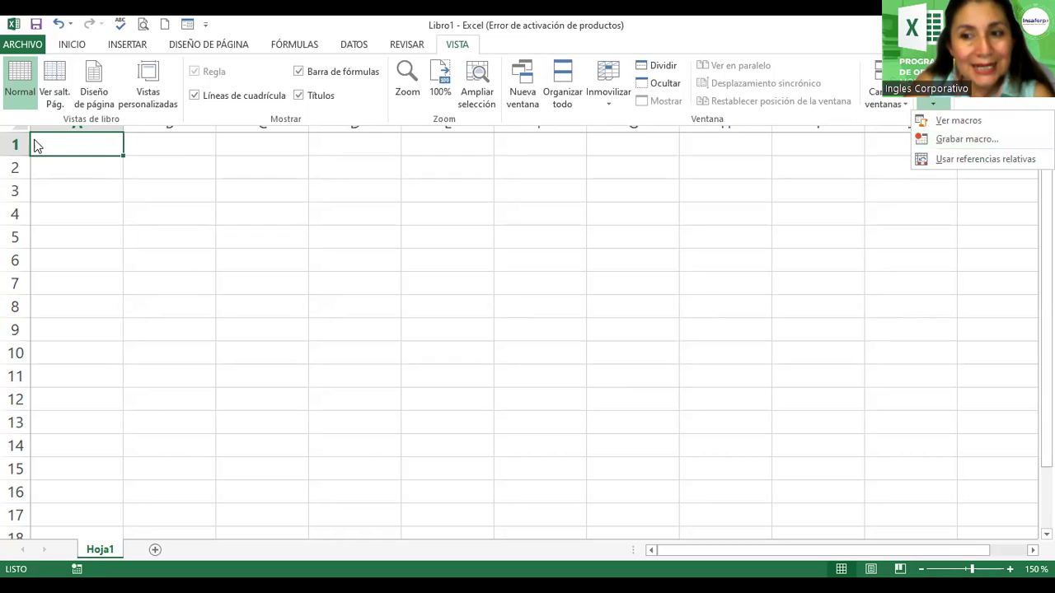
left_click(966, 145)
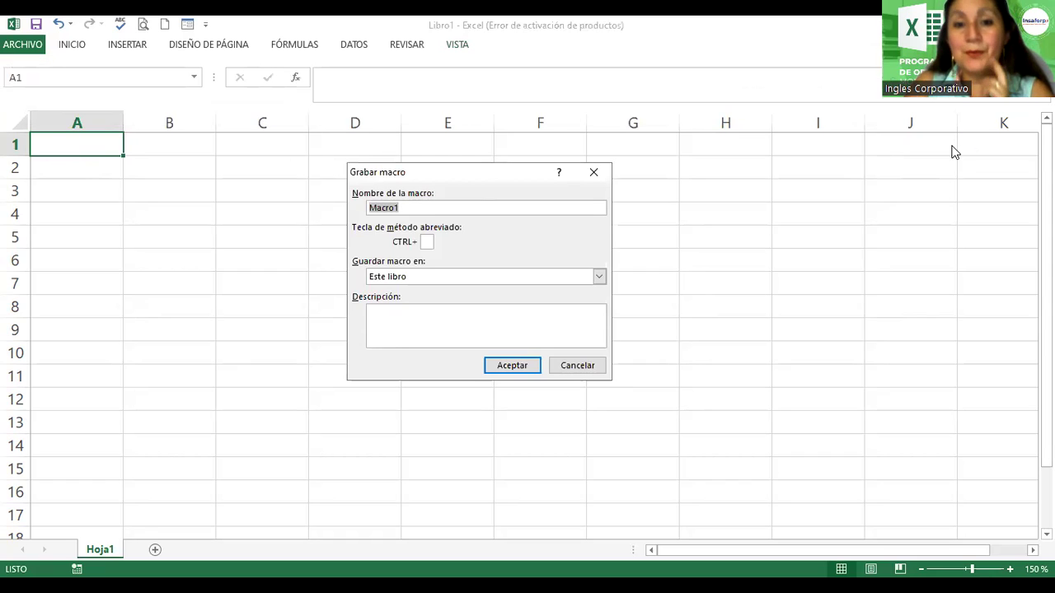
left_click_drag(429, 173, 427, 259)
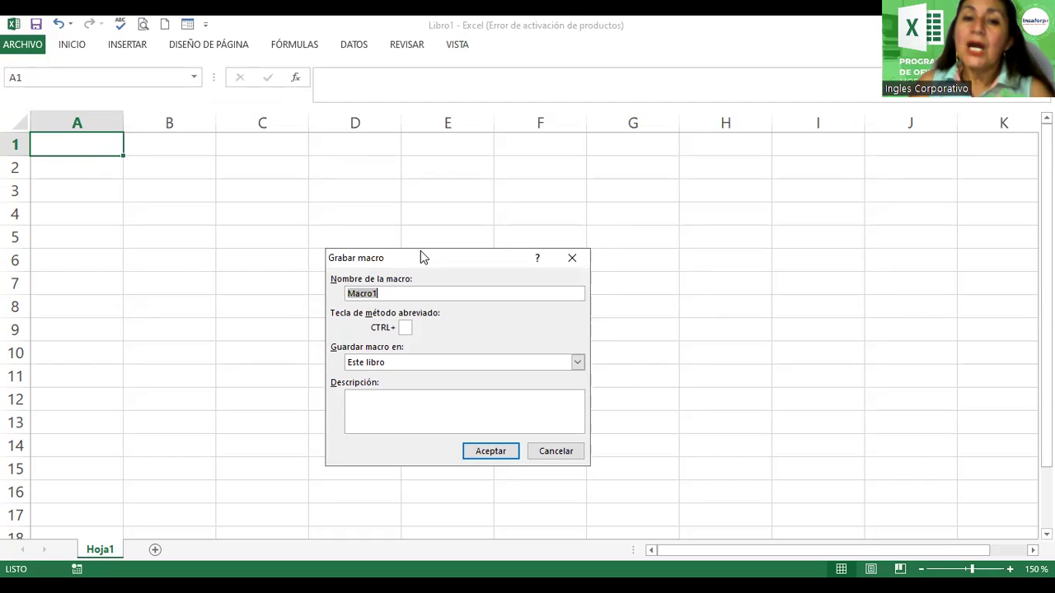
key("End")
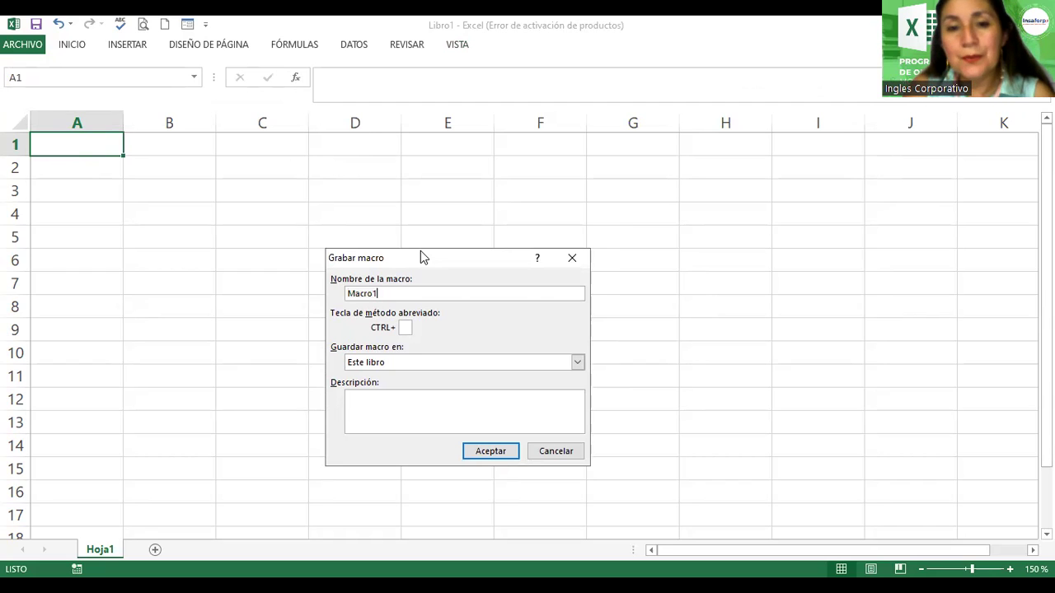
key("BackSpace")
type("_Formato")
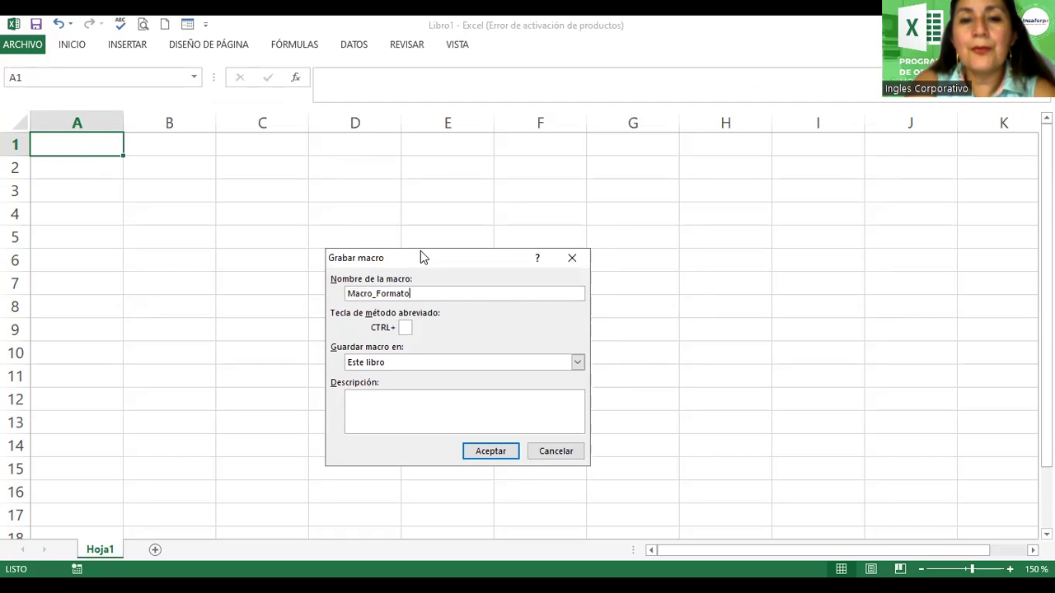
key("BackSpace")
type("1")
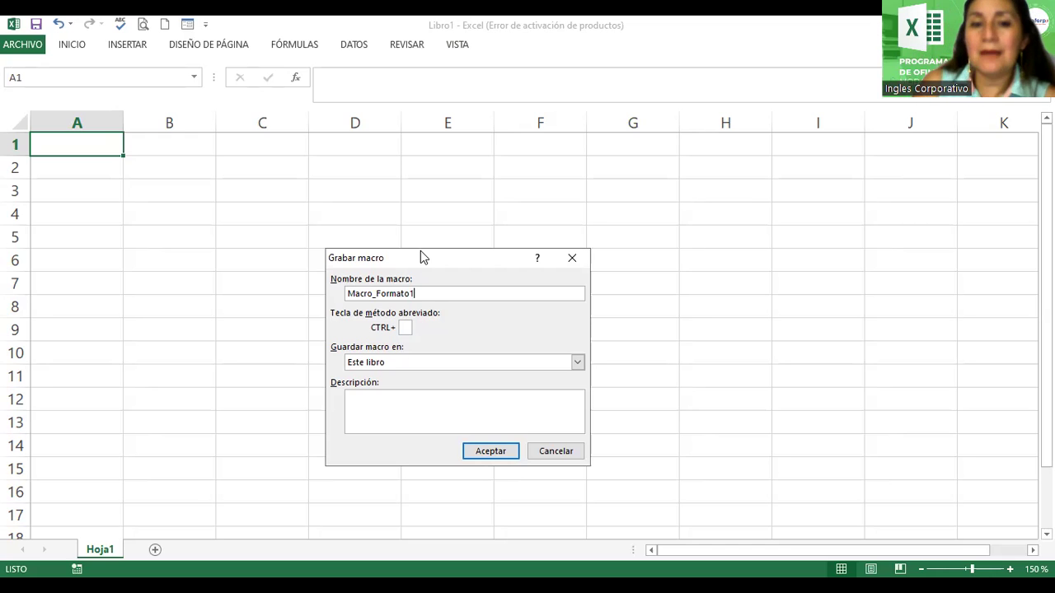
Step: Assign Ctrl+Mayús+A as the macro's shortcut key combination
left_click(404, 327)
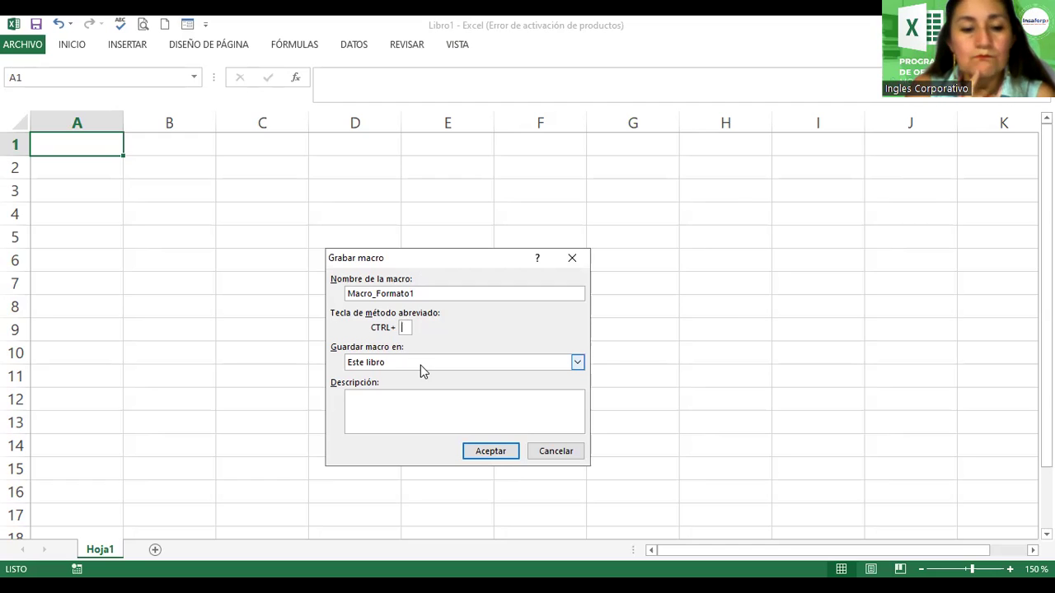
type("a")
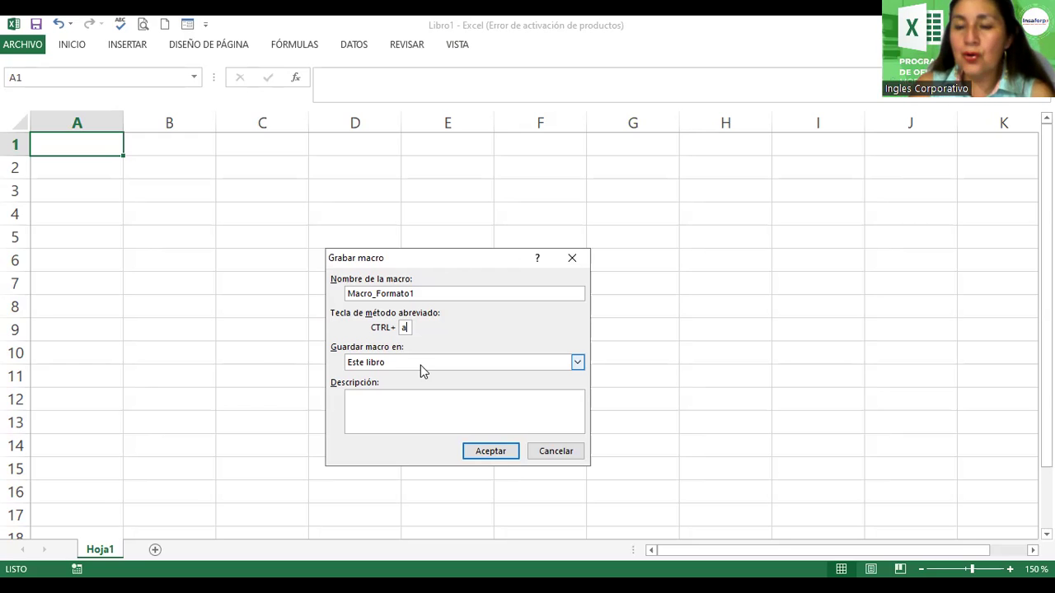
key("BackSpace")
type("A")
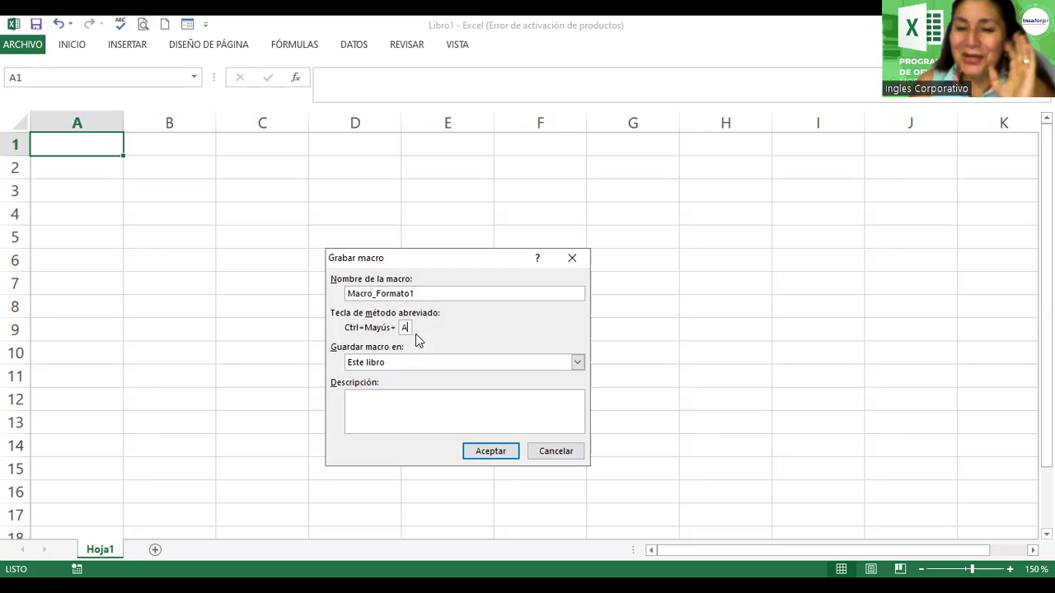
Step: Enter the macro description "Macro que ejecuta algunos formatos para el texto como: Negrita, Color Rojo y Cursiva."
left_click(375, 404)
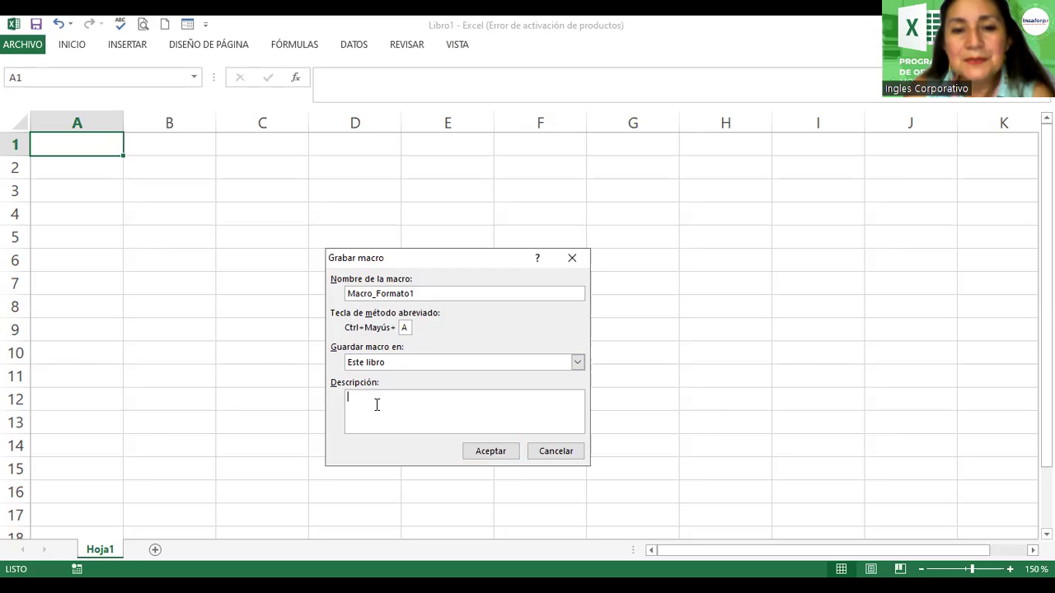
type("Macro")
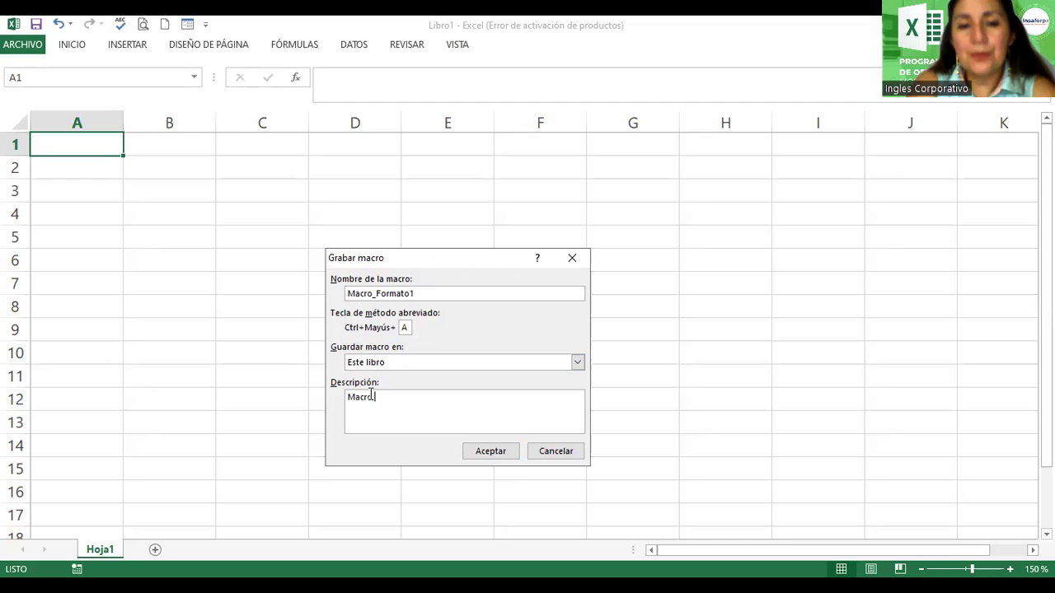
type(" que ejecuta ")
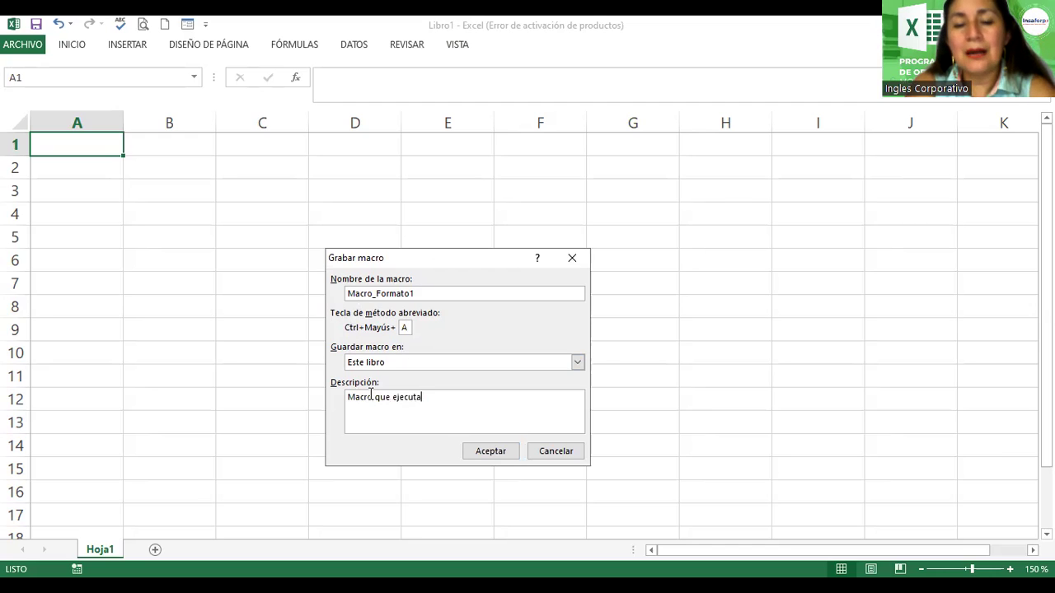
type("algunos ")
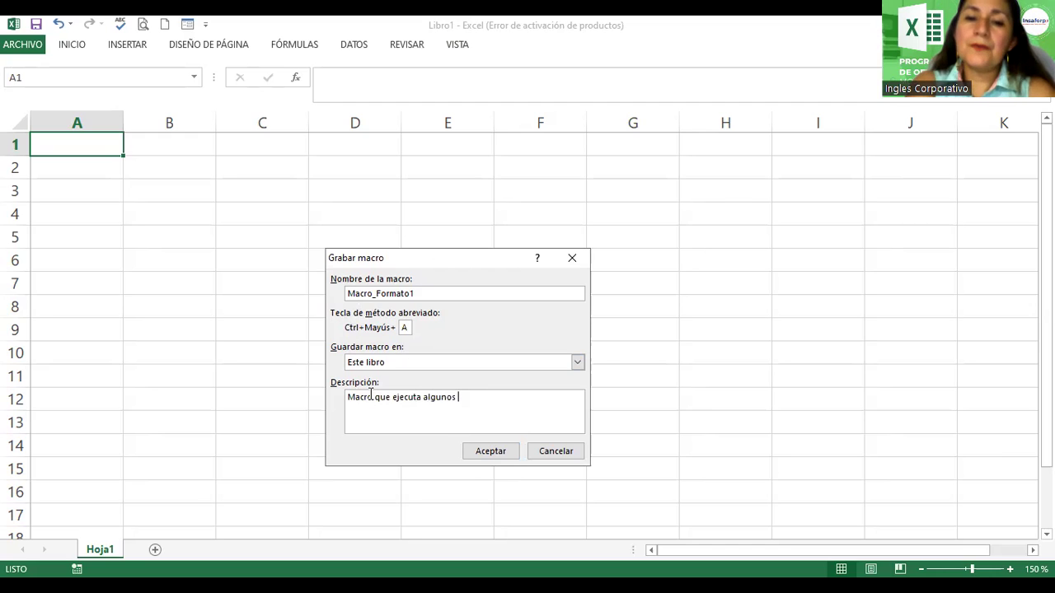
type("formatos para ")
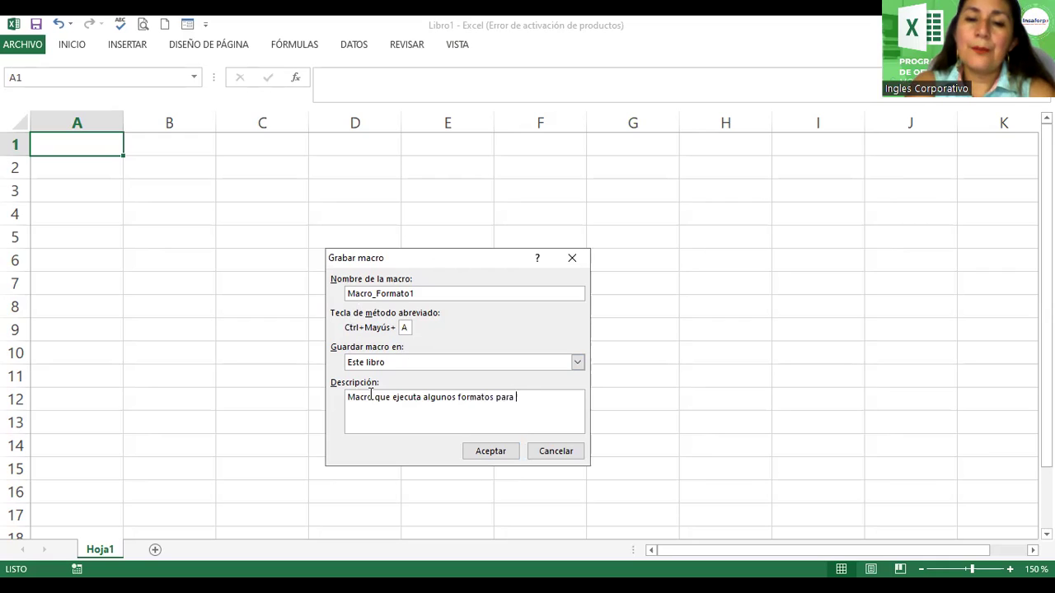
type("el texto ")
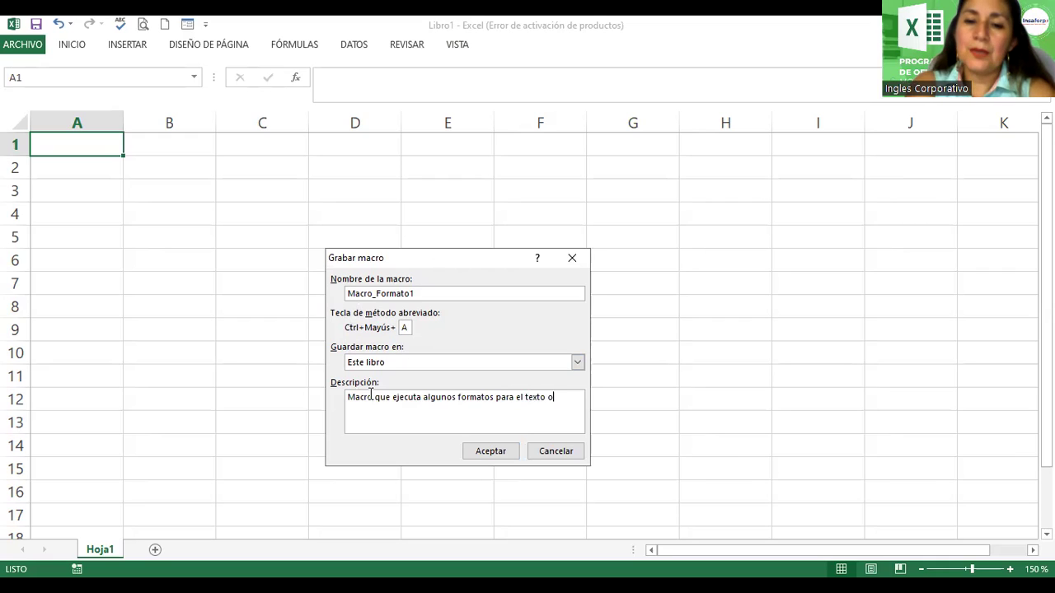
type("co")
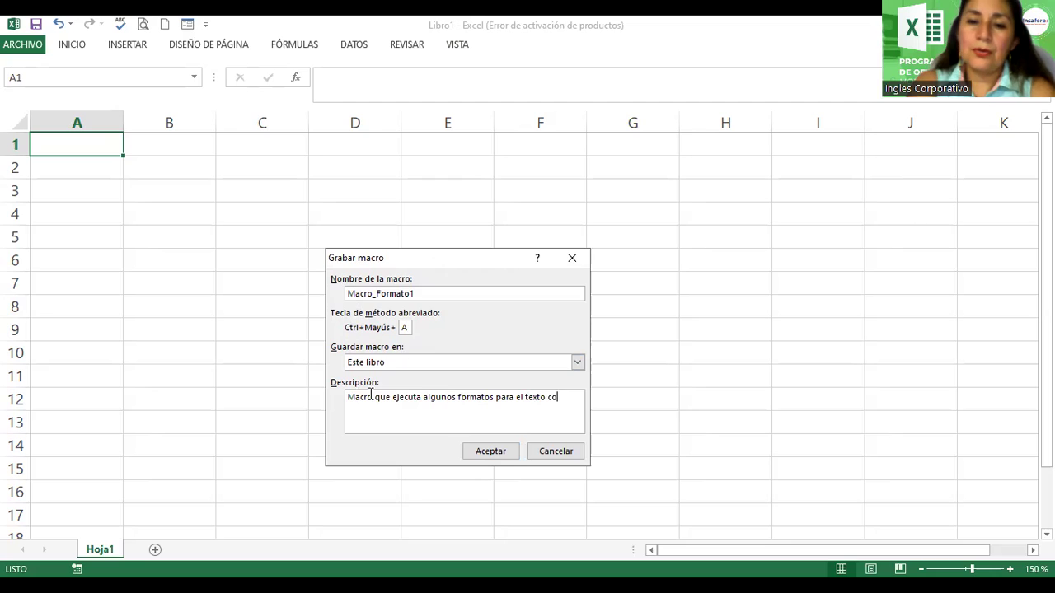
type("mo:")
type(" Negrita,")
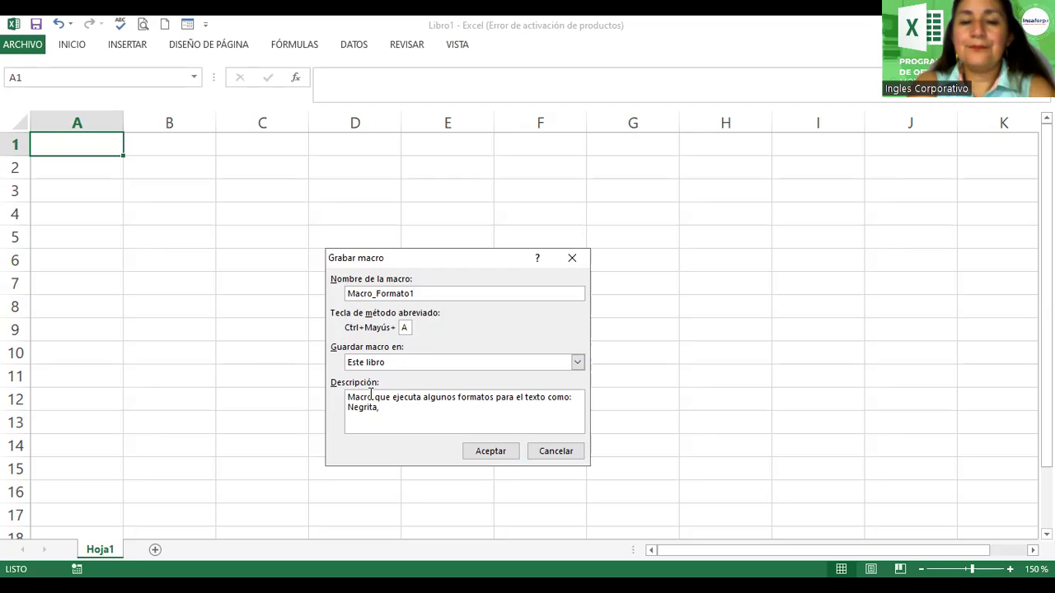
type(" Color")
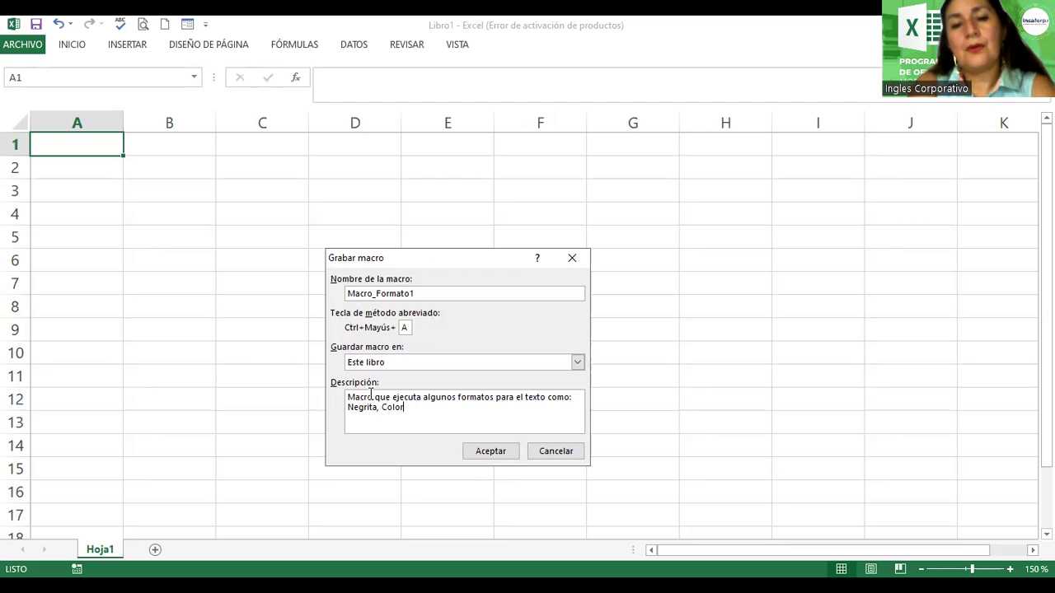
type(" Rojo y Crus")
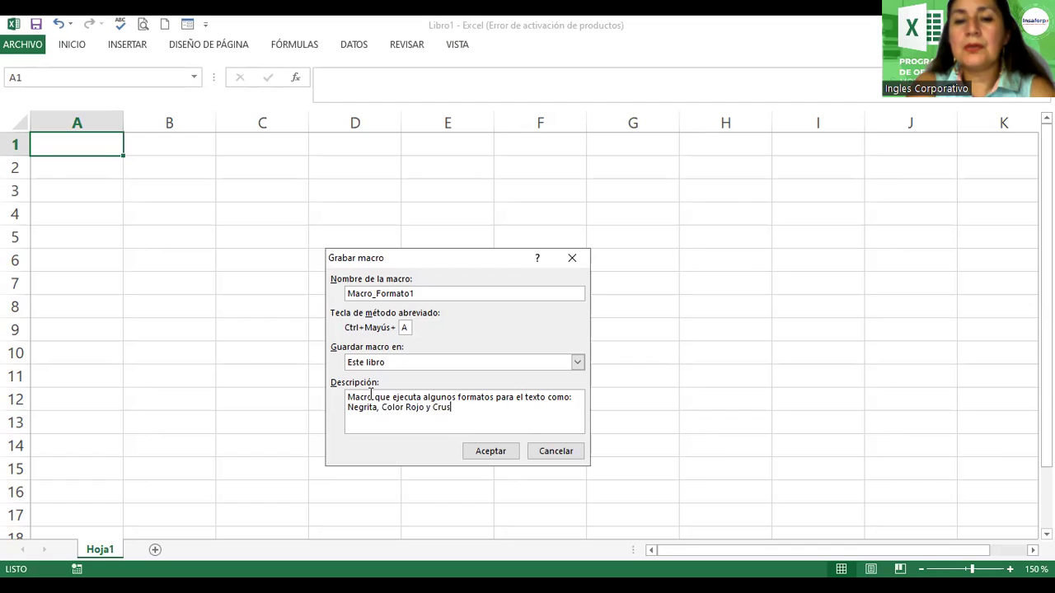
key("BackSpace")
type("ursiva.")
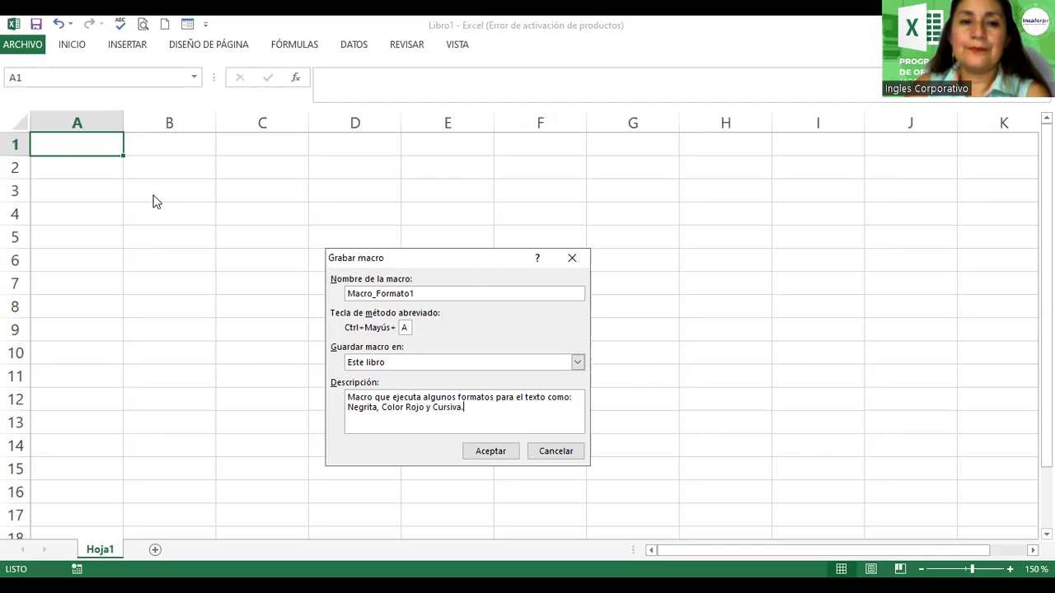
Step: Start recording Macro_Formato1 and enter the text "Hola Mundo" in cell A1
key("Return")
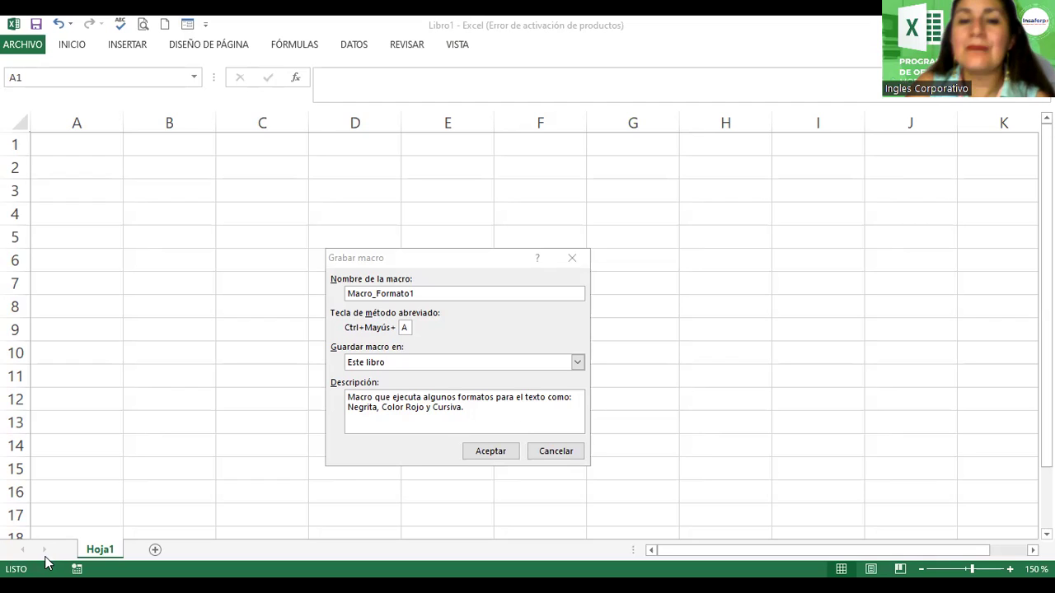
left_click(474, 447)
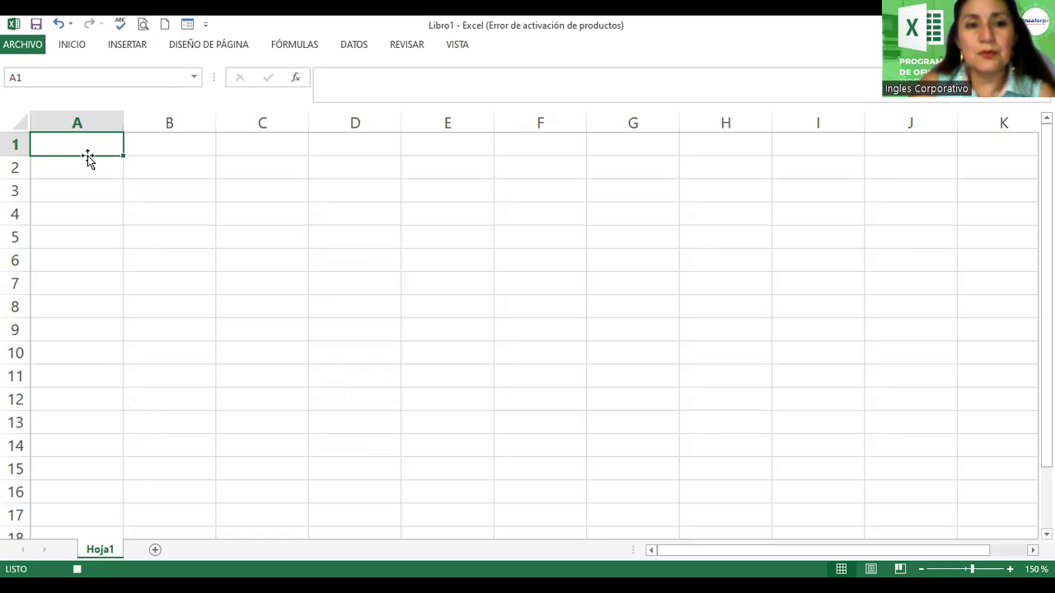
type("Hola Mundo")
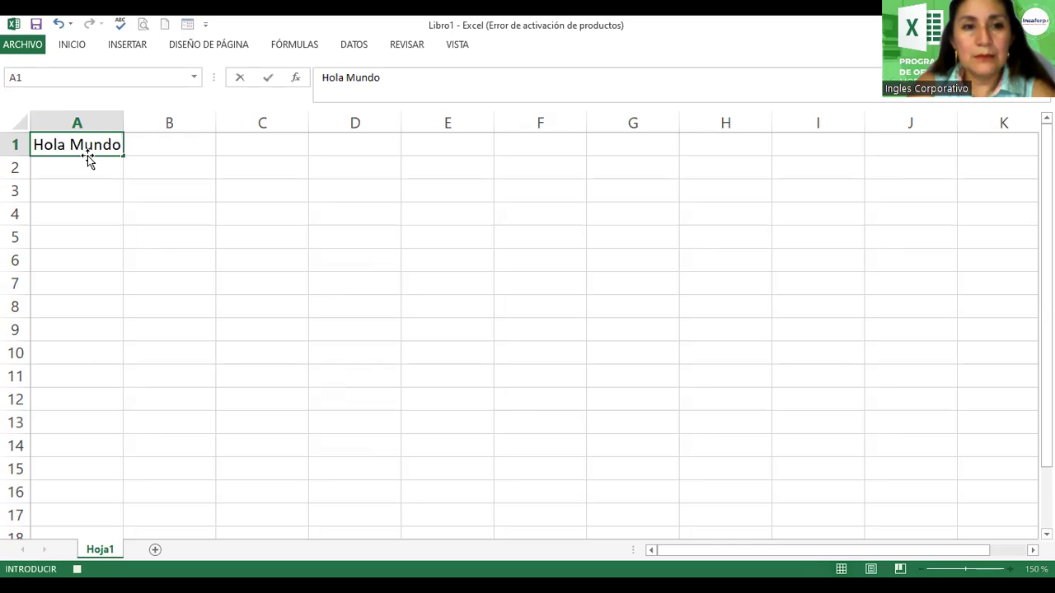
key("Return")
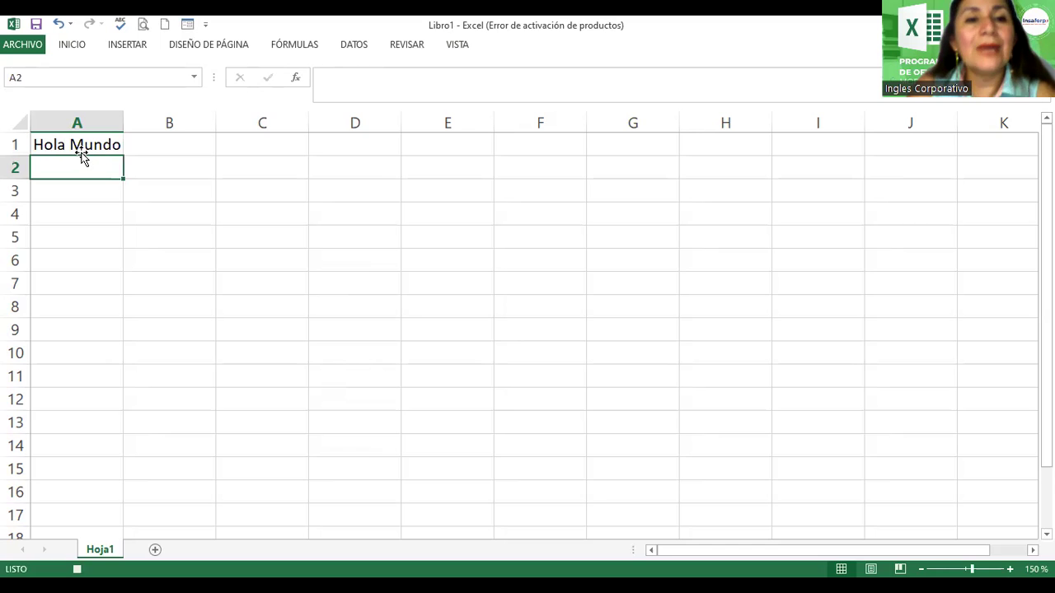
Step: Format cell A1 with italics and a red font colour, and stop the macro recording
left_click(83, 145)
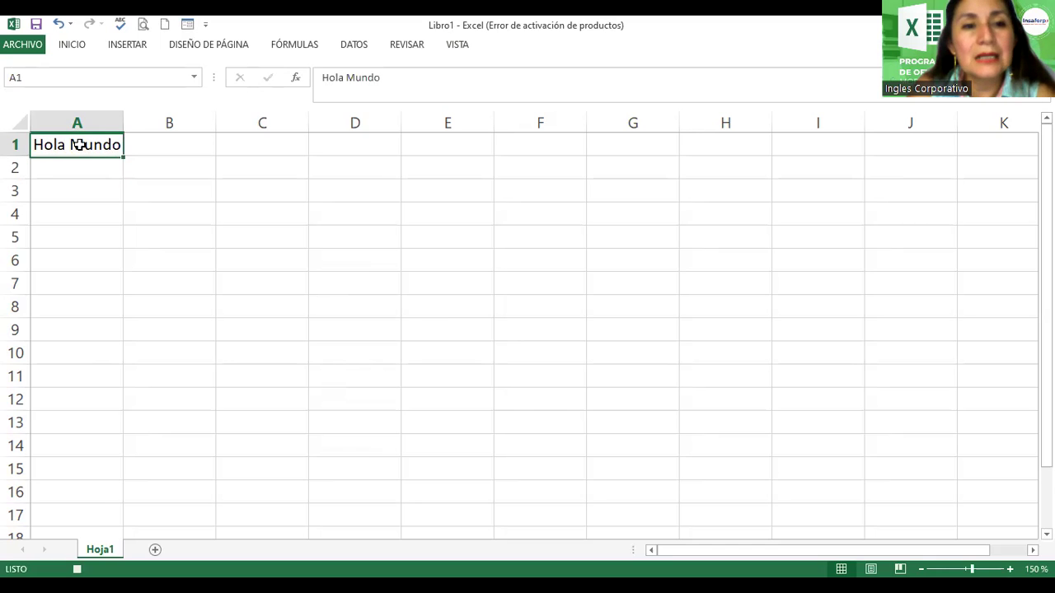
left_click(71, 48)
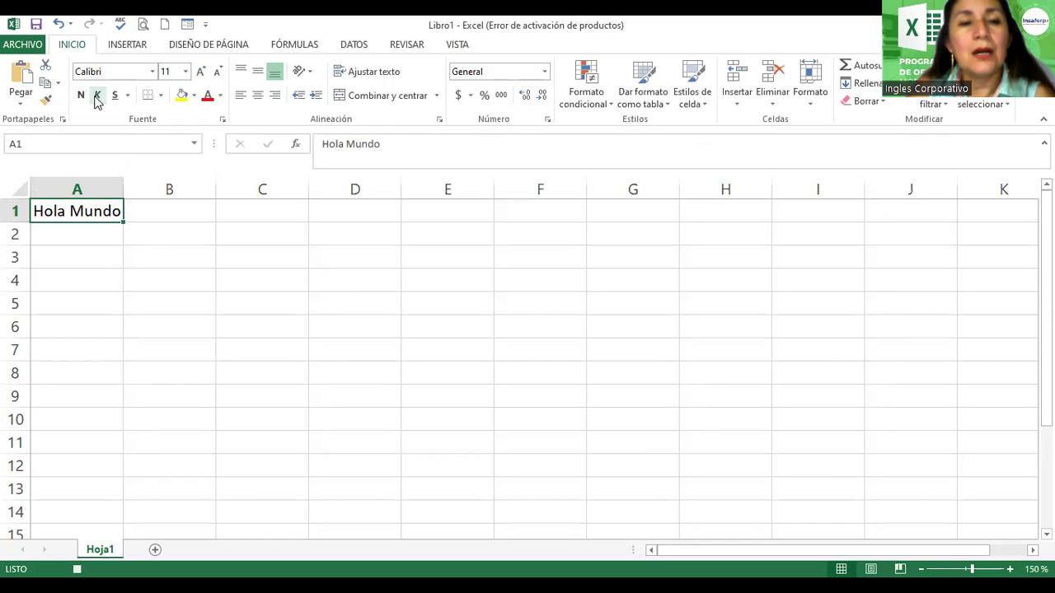
left_click(98, 99)
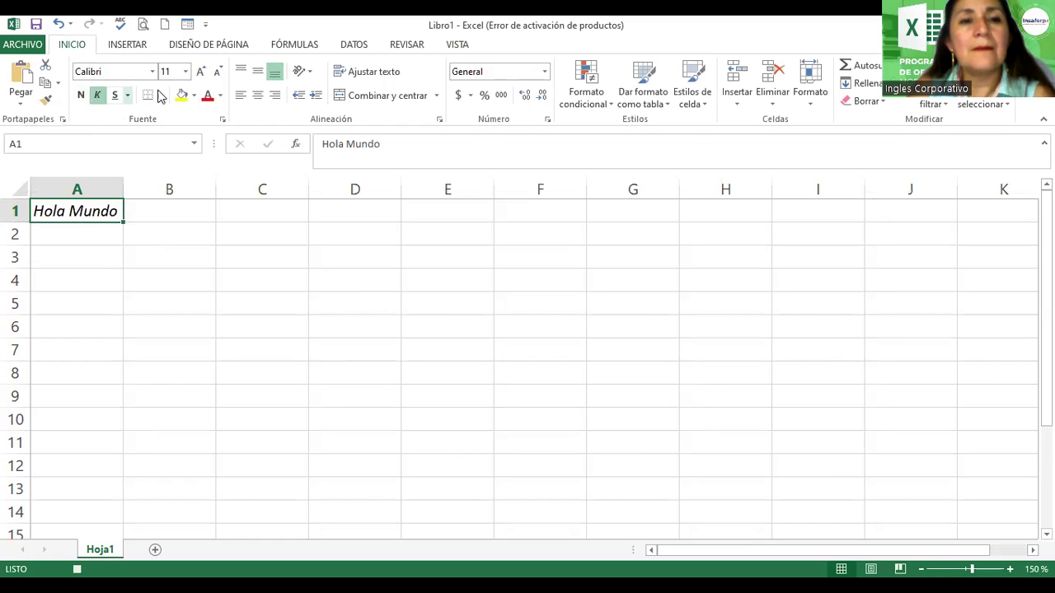
left_click(209, 97)
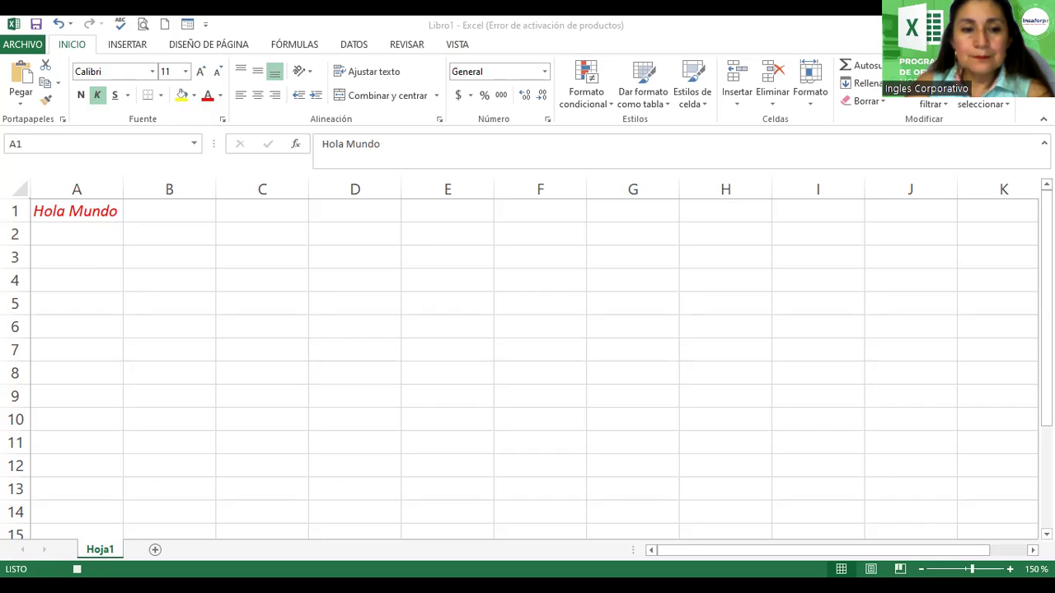
key("alt+Tab")
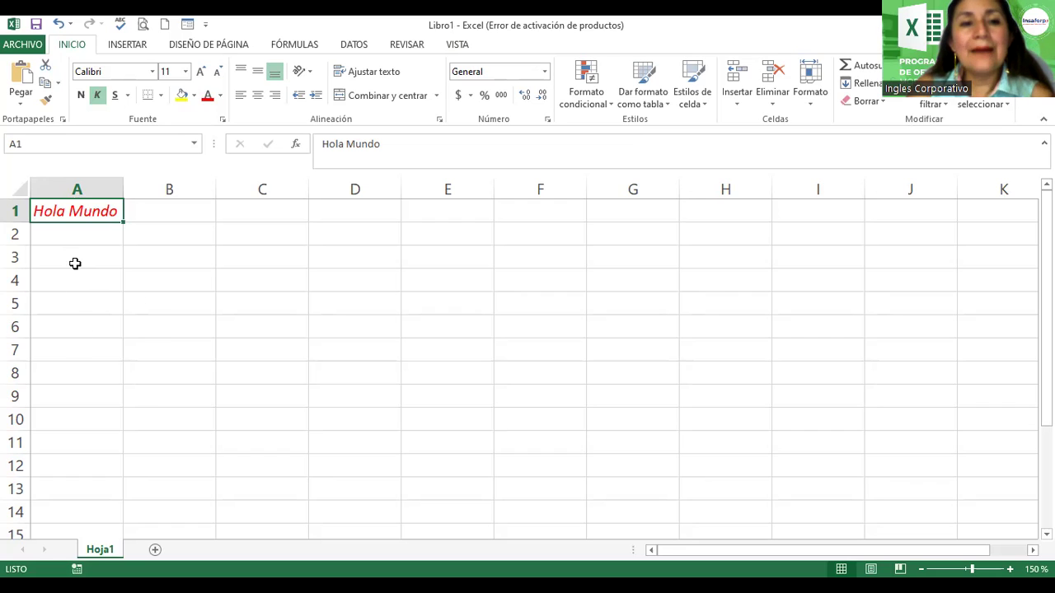
Step: Delete column A to clear the sample text from the sheet
right_click(76, 188)
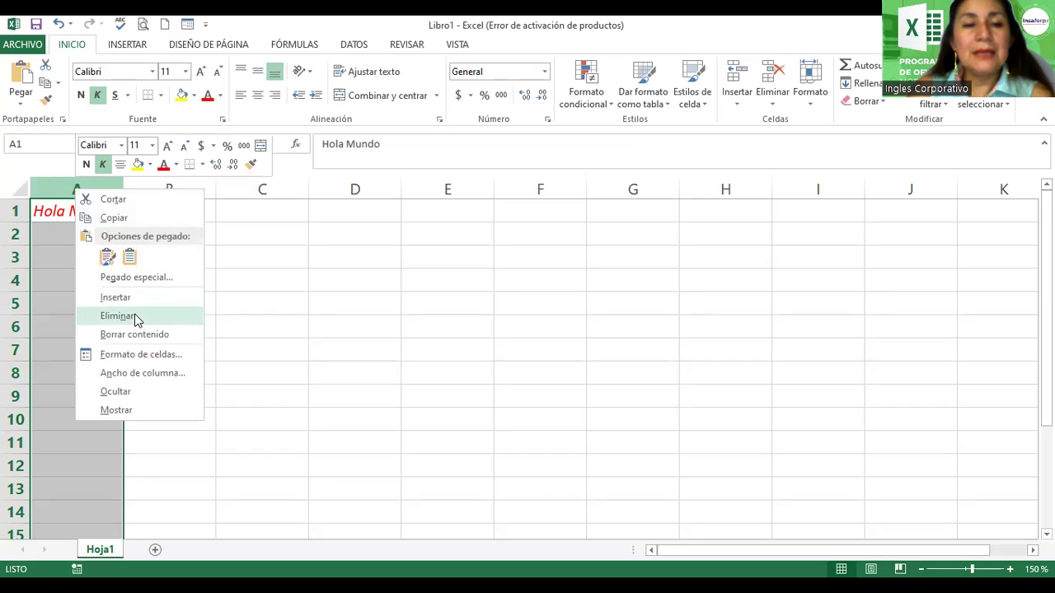
left_click(136, 319)
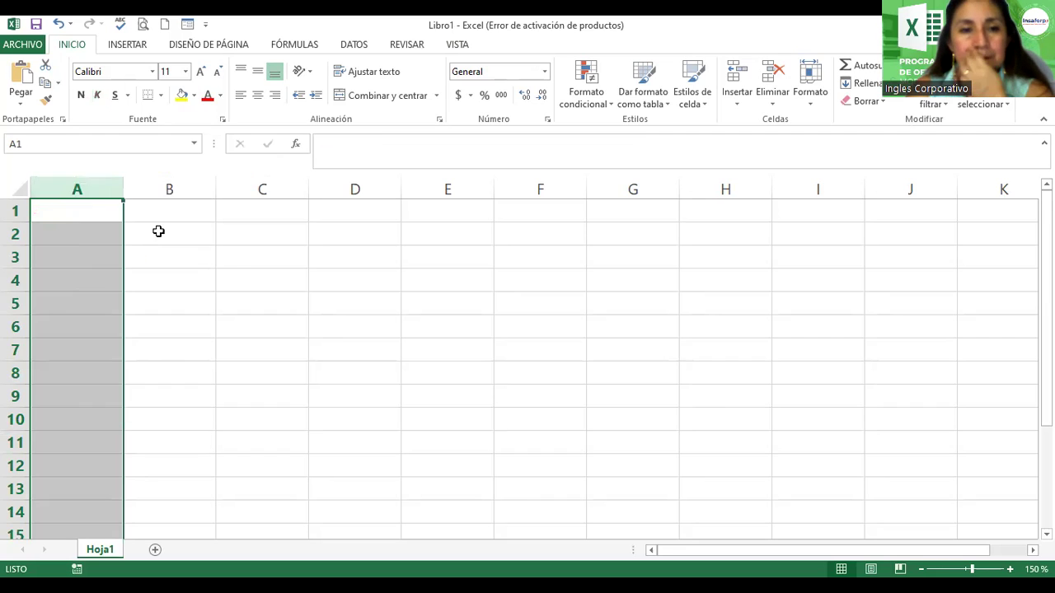
left_click(158, 232)
Step: Run Macro_Formato1 from the list of macros with empty cell D5 selected
left_click(366, 316)
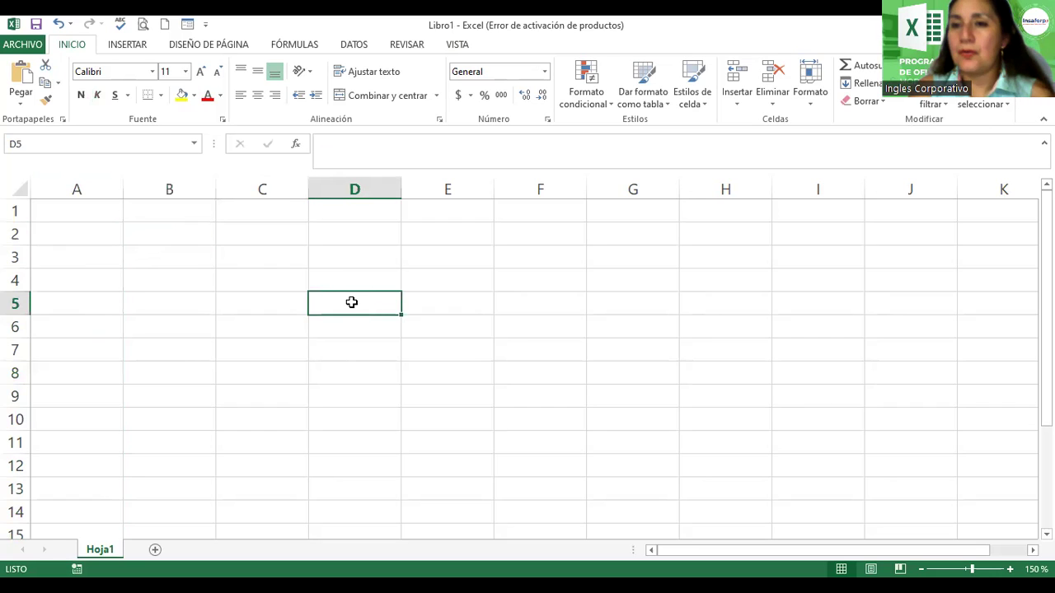
left_click(458, 45)
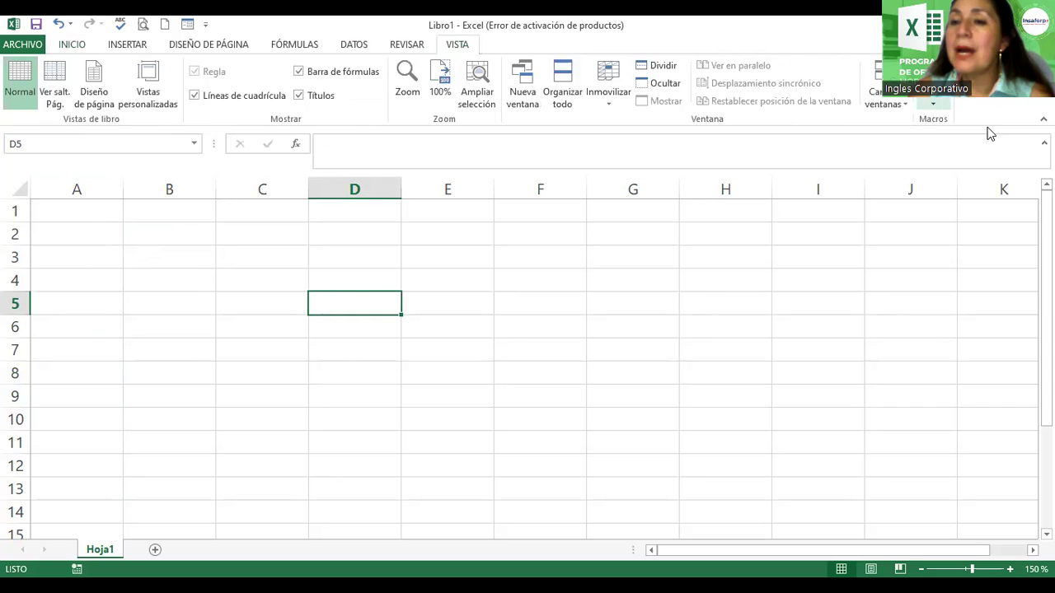
left_click(932, 102)
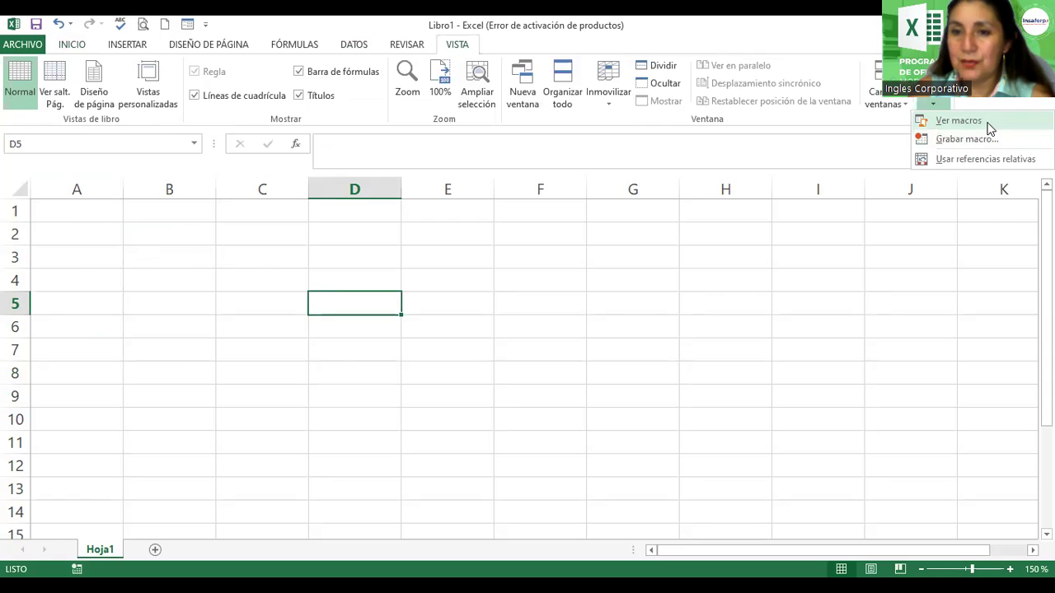
left_click(987, 123)
left_click_drag(529, 229, 637, 137)
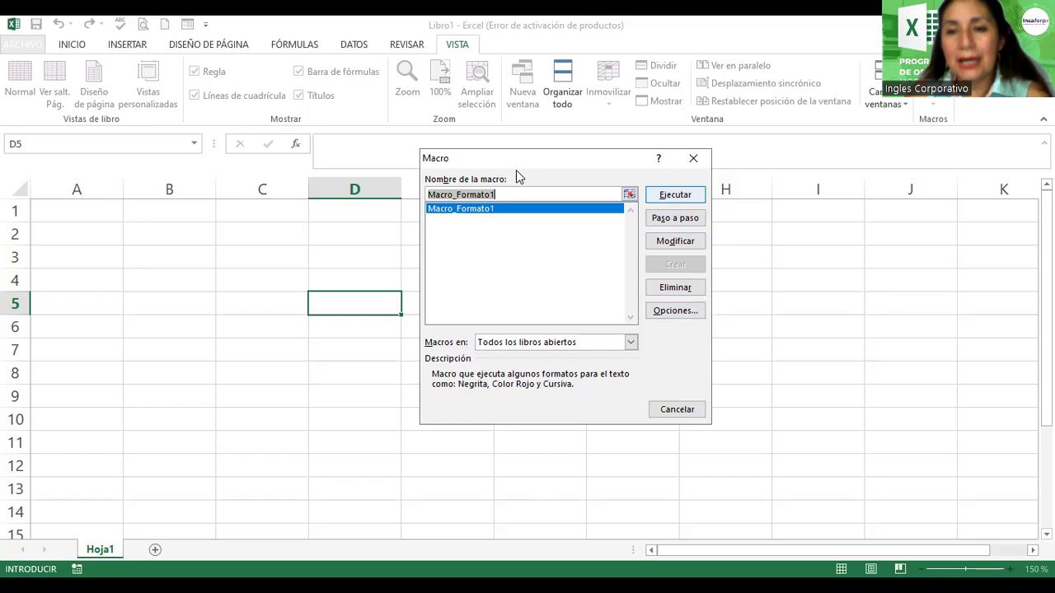
key("Return")
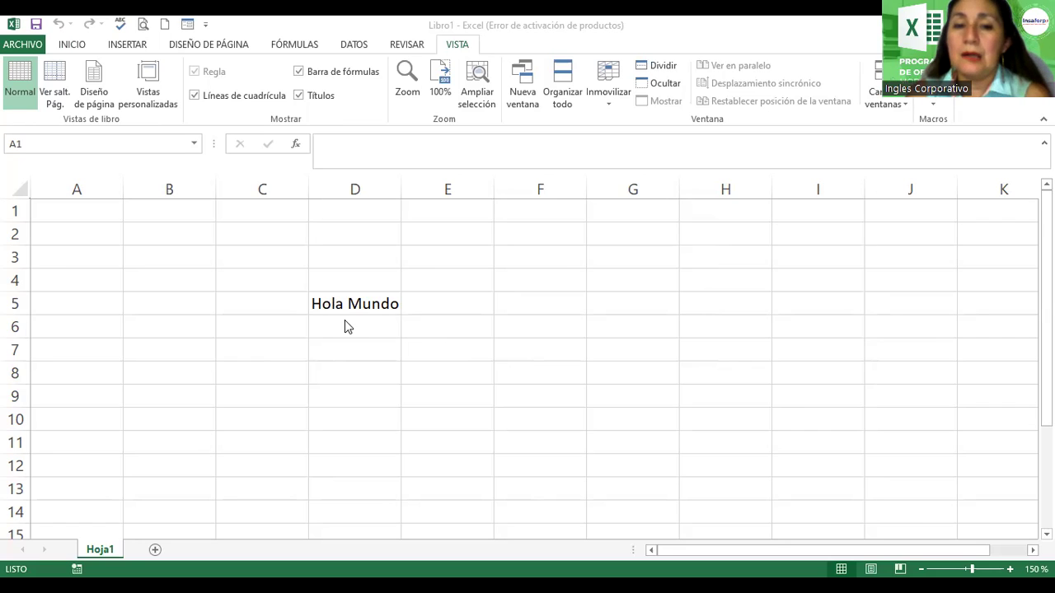
Step: Fill empty cell A1 with "Hola Mundo" in red italics by running Macro_Formato1
left_click(71, 211)
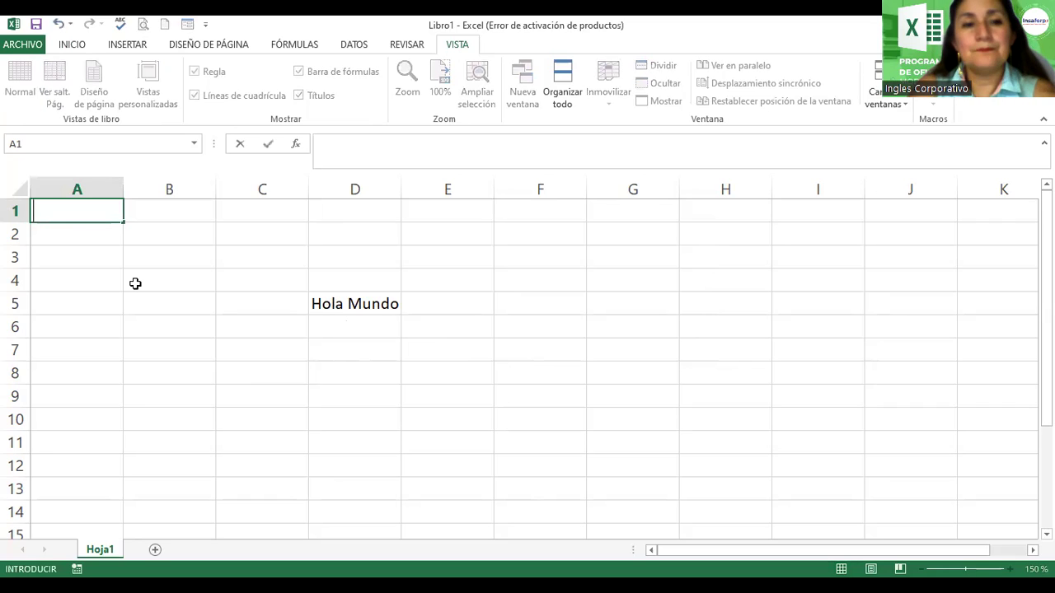
key("Return")
key("Up")
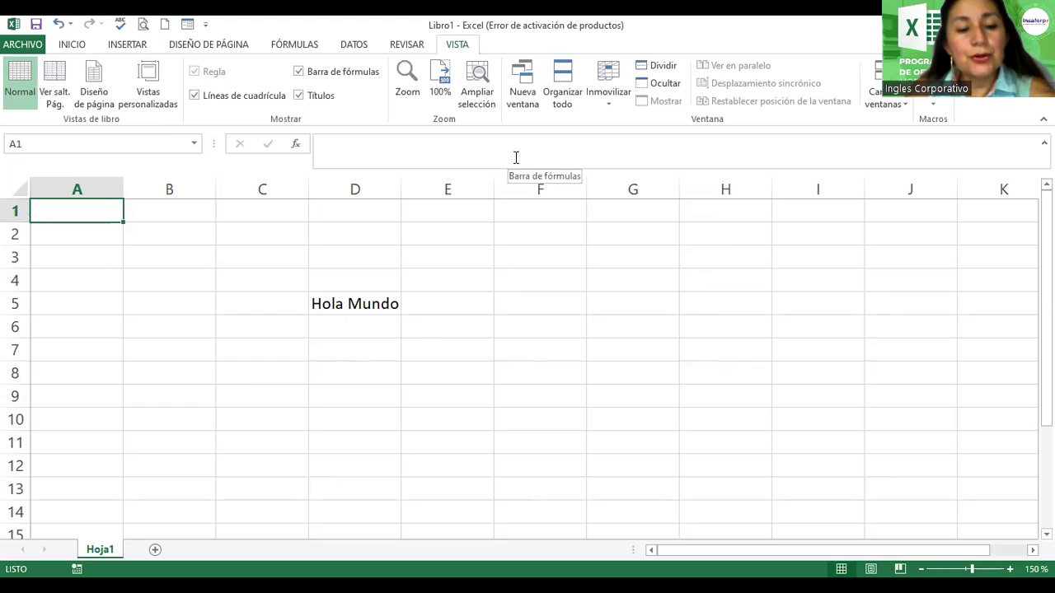
type("Hola Mundo")
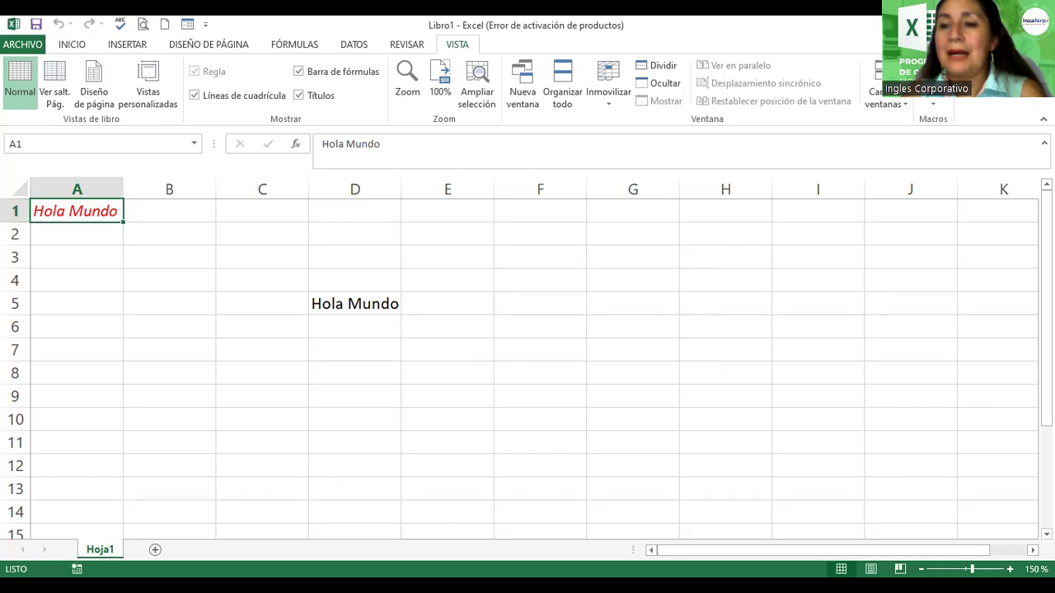
key("alt+Tab")
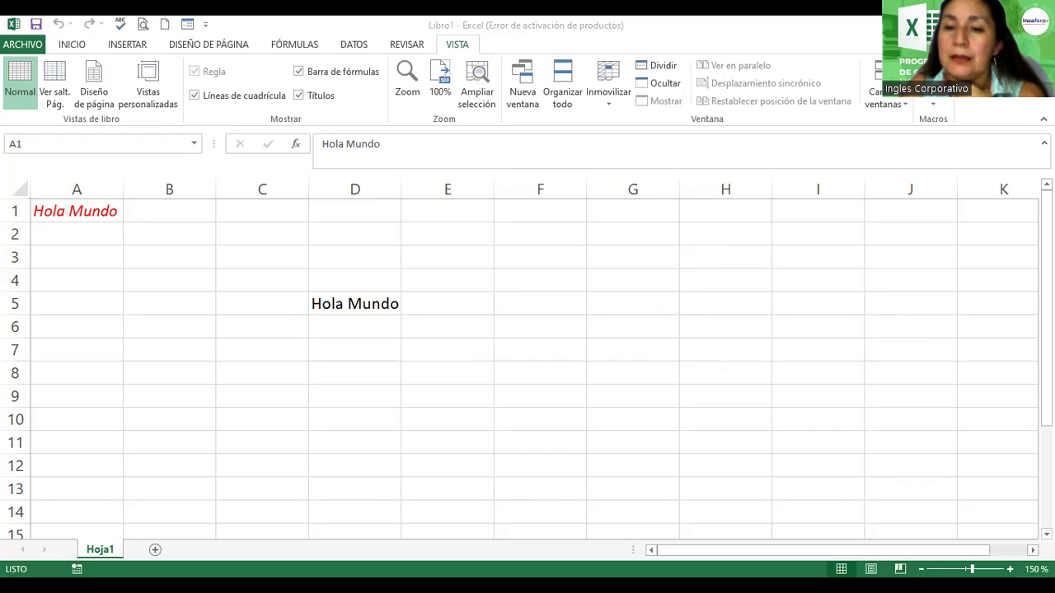
Step: Select cell G10, look over the macro commands, and view and close the list of macros
left_click(669, 412)
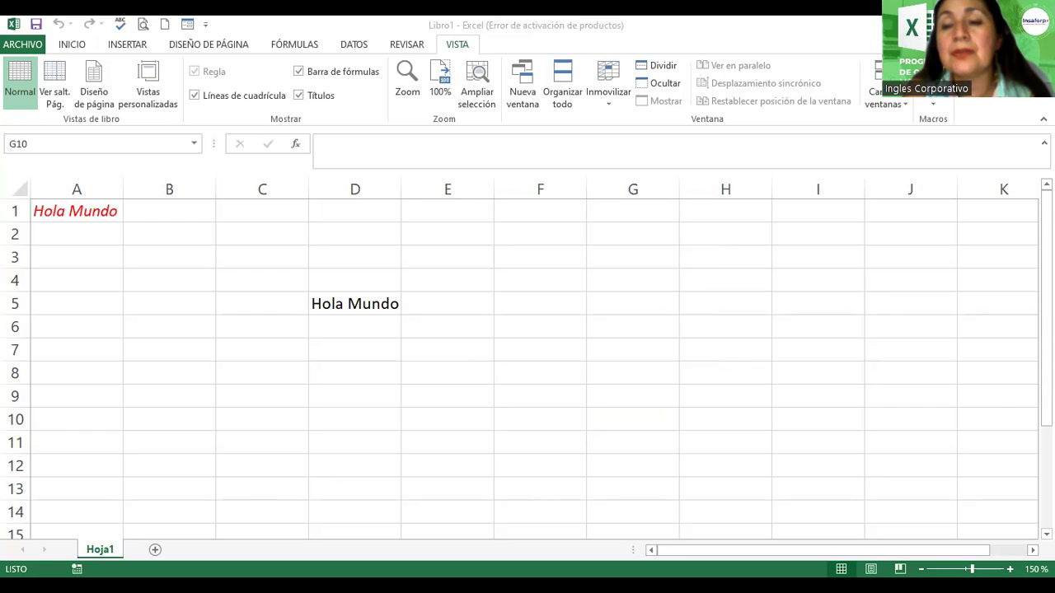
left_click(933, 101)
left_click(935, 105)
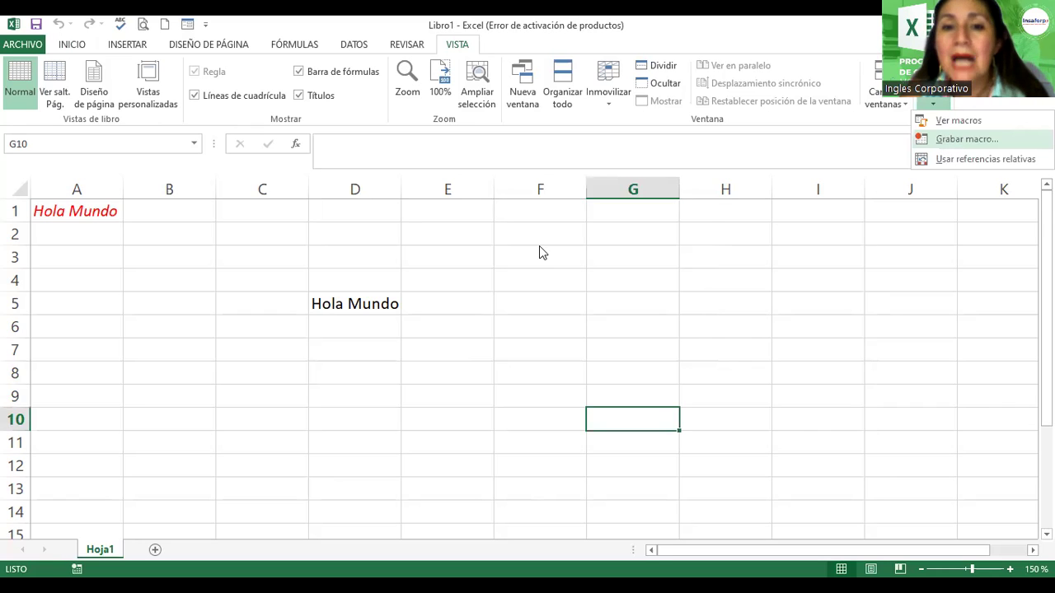
key("alt+F8")
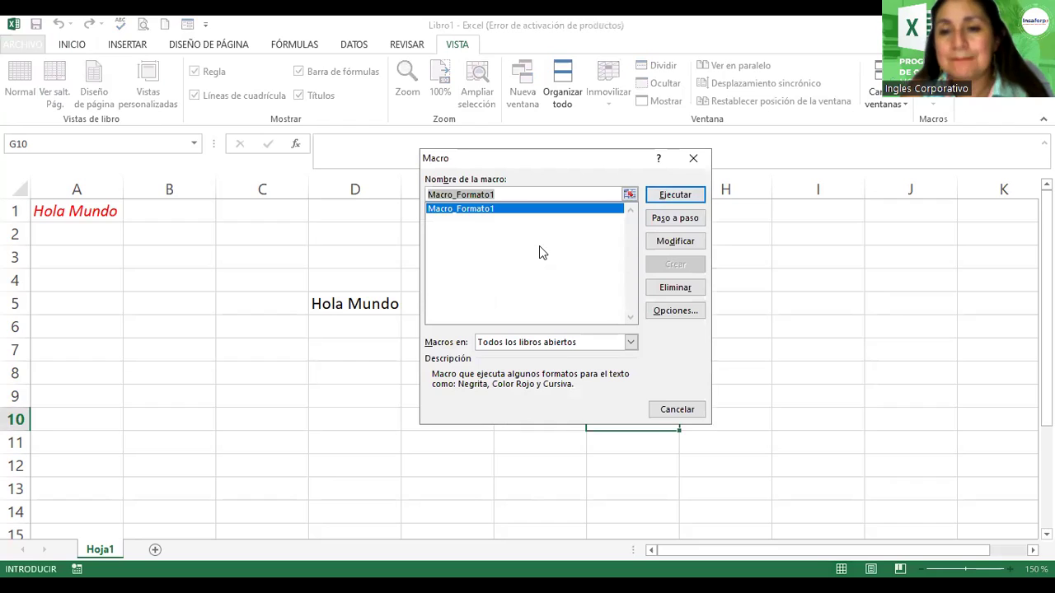
key("Escape")
Step: Insert "Hola Mundo" in cell B5 by running the recorded macro
left_click(183, 312)
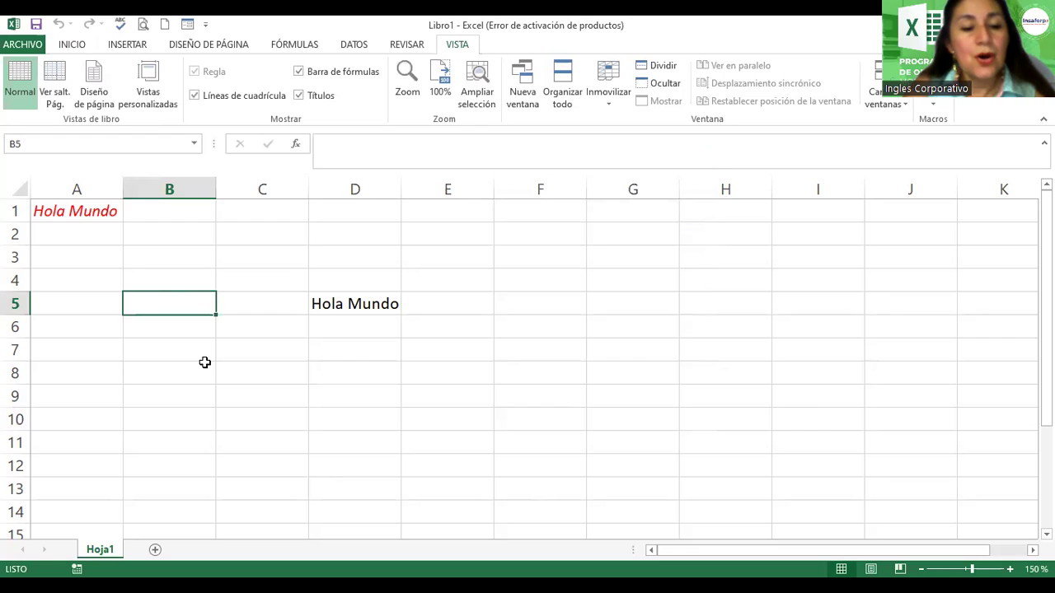
key("ctrl+shift+h")
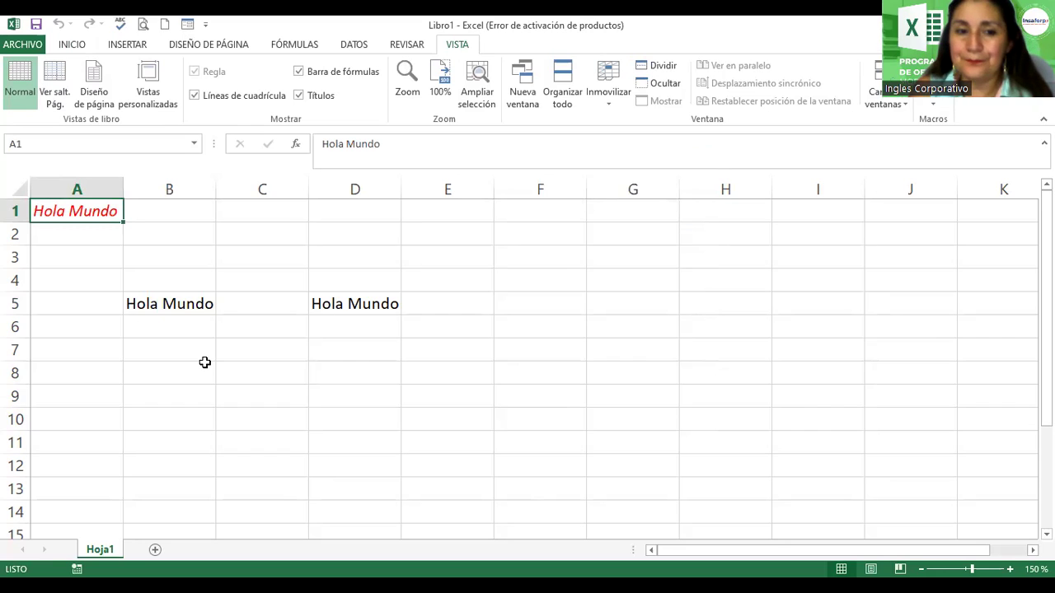
Step: Compare the text and formatting of the "Hola Mundo" entries in cells B5, D5 and A1
left_click(165, 305)
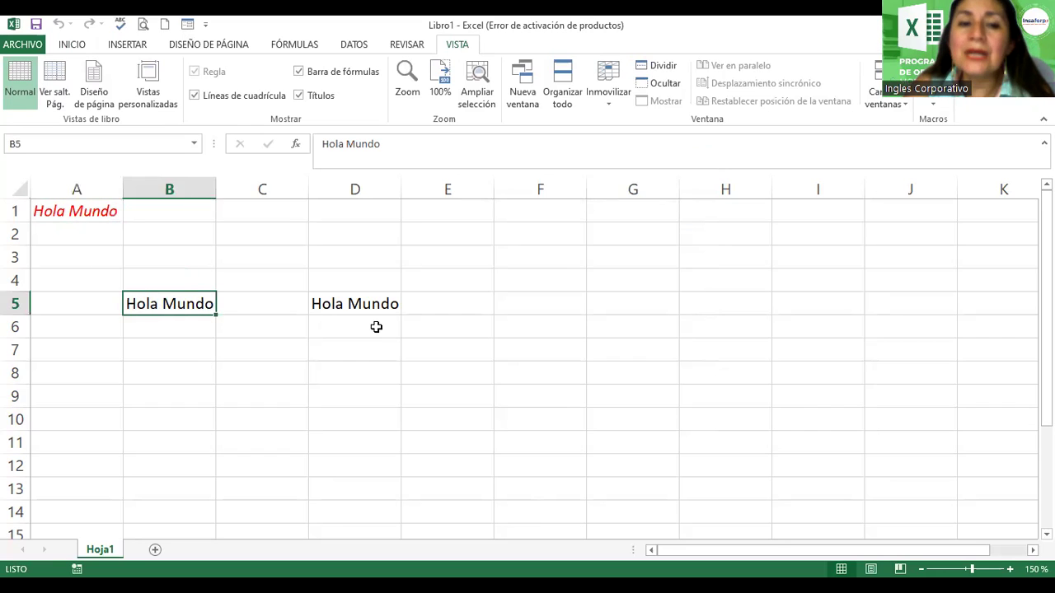
left_click(370, 304)
left_click(148, 303)
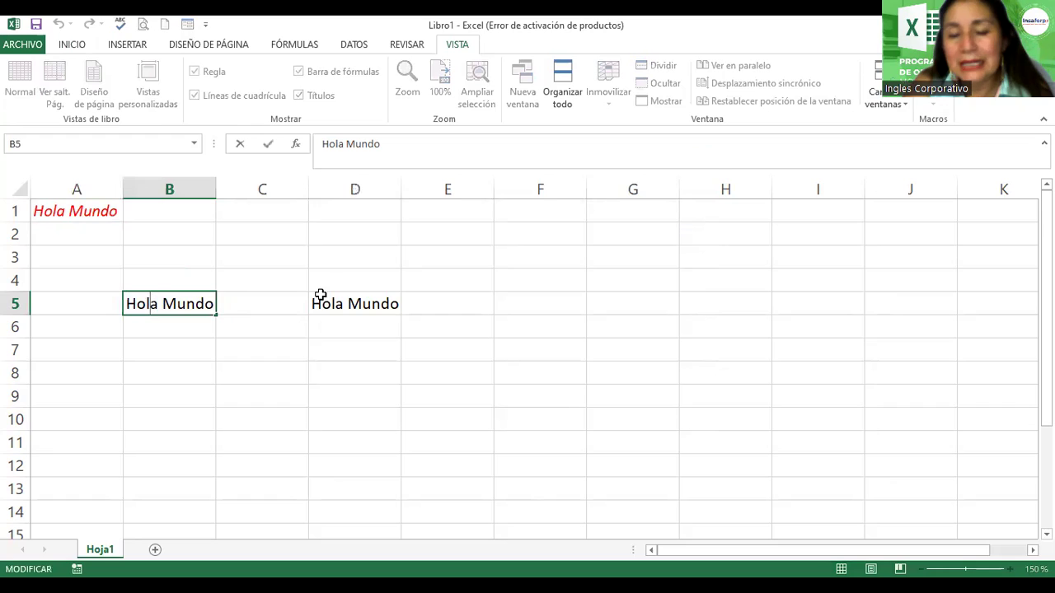
left_click(325, 303)
left_click(146, 301)
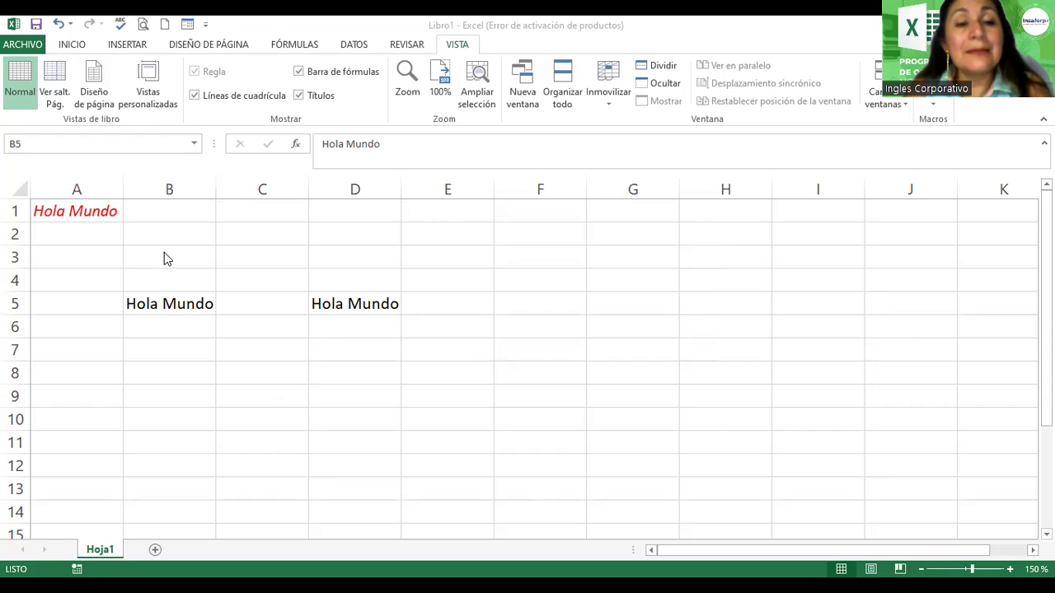
left_click(166, 299)
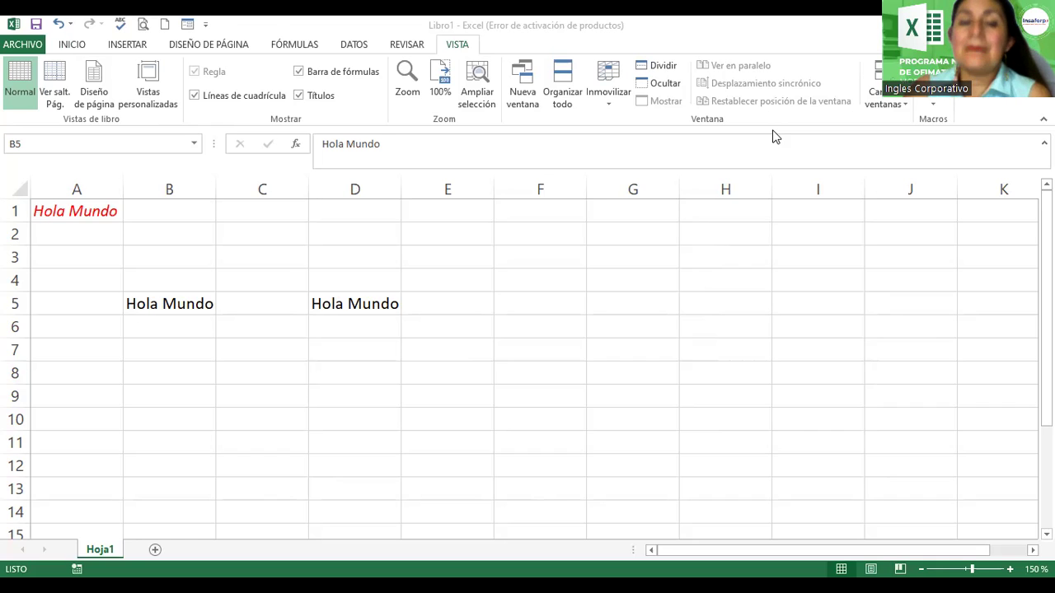
left_click(62, 216)
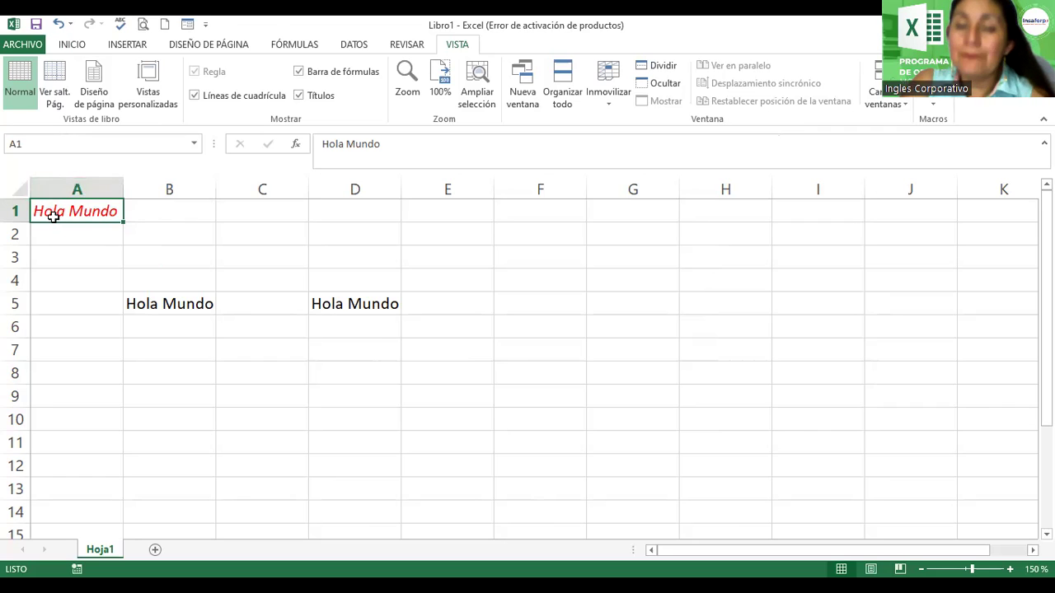
left_click(139, 304)
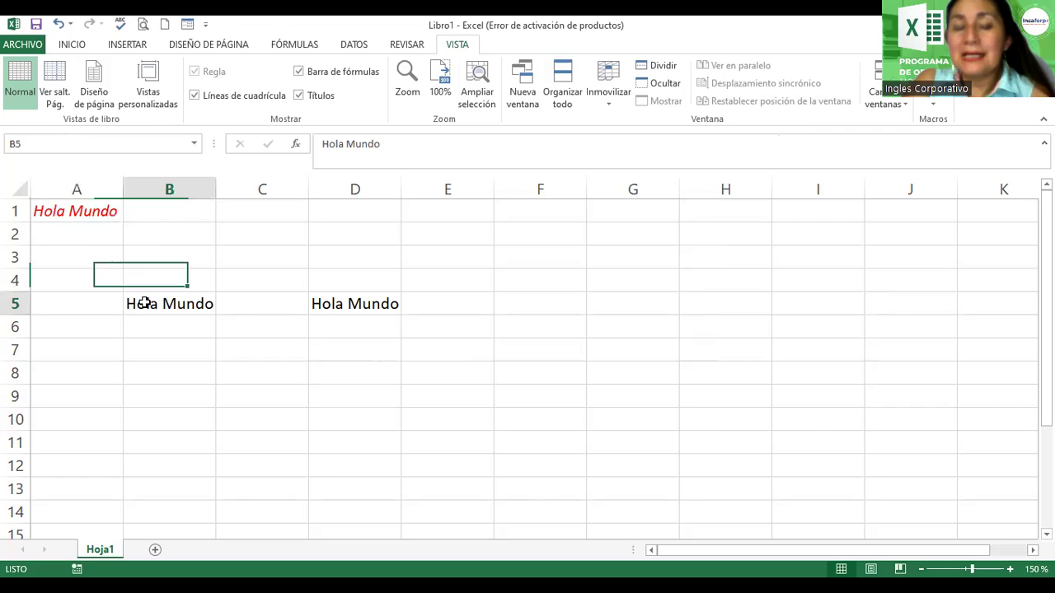
left_click(178, 355)
left_click(577, 436)
Step: Run the recorded macro with cell F8 selected, and again with cell D10 selected
left_click(563, 375)
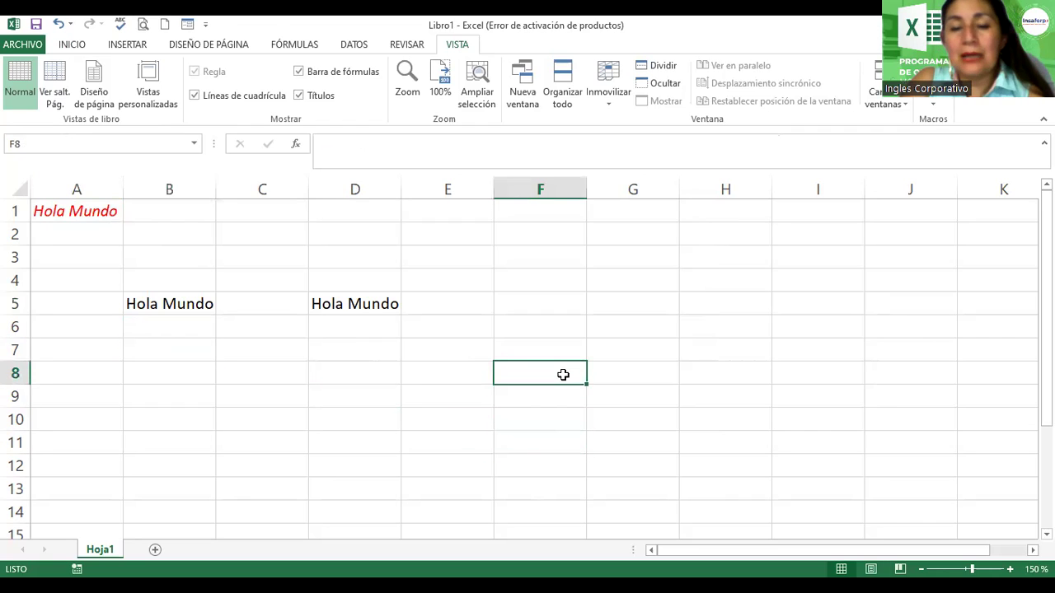
key("ctrl+shift+h")
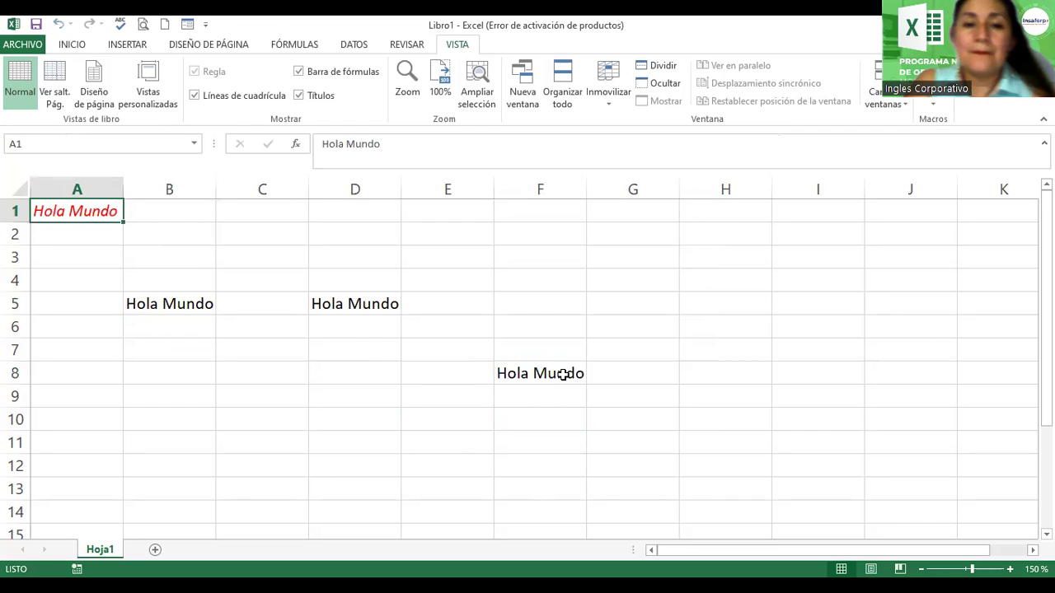
left_click(359, 420)
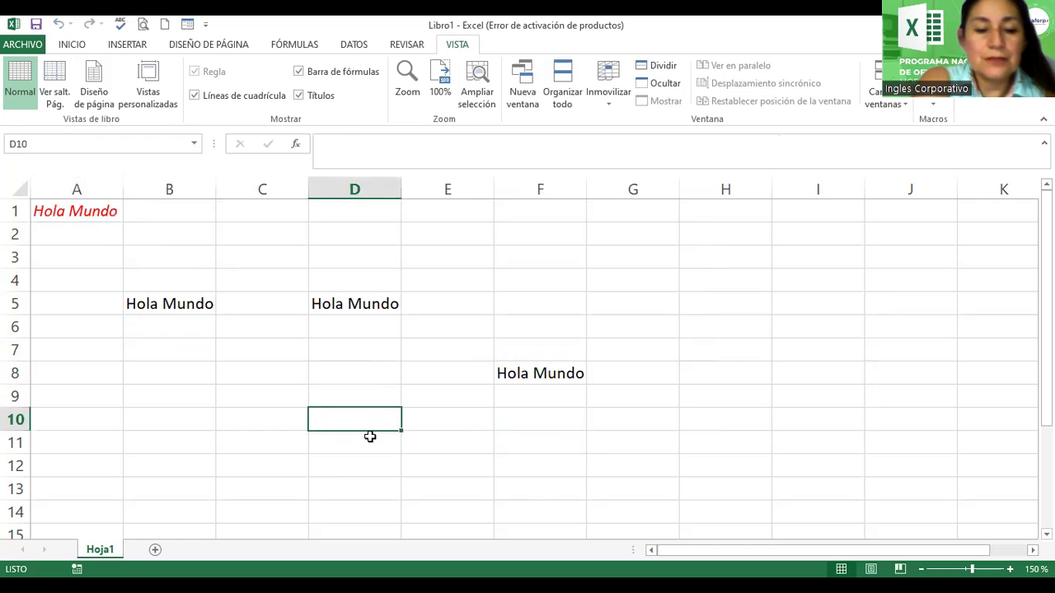
key("ctrl+shift+h")
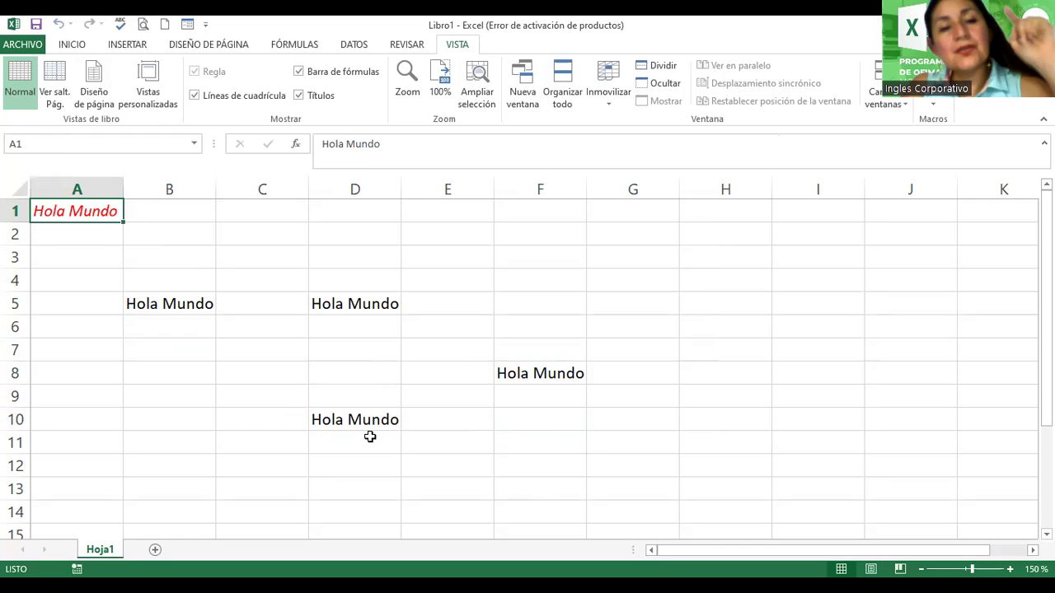
Step: Delete column A from the worksheet
left_click(99, 186)
right_click(99, 186)
left_click(150, 315)
Step: Run the recorded "Hola Mundo" macro with cell G5 selected, and again with cell A1 selected
left_click(612, 294)
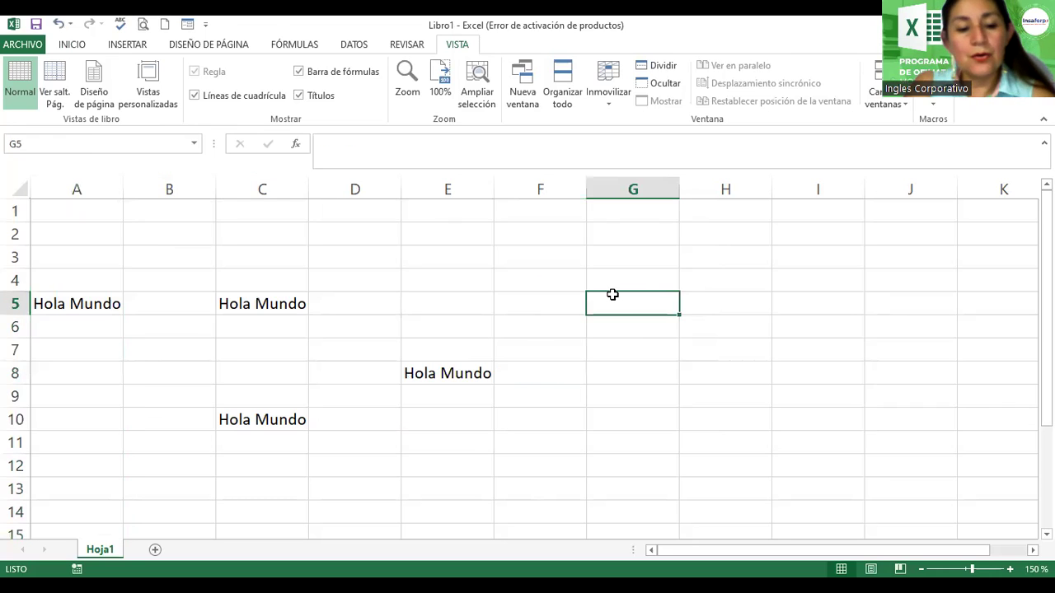
key("ctrl+z")
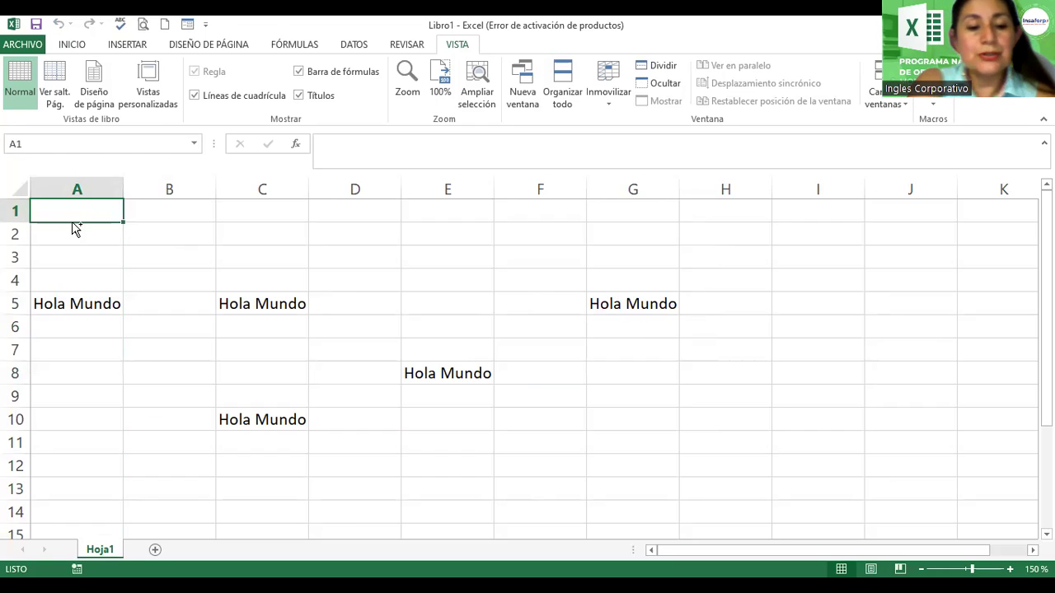
type("Hola Mundo")
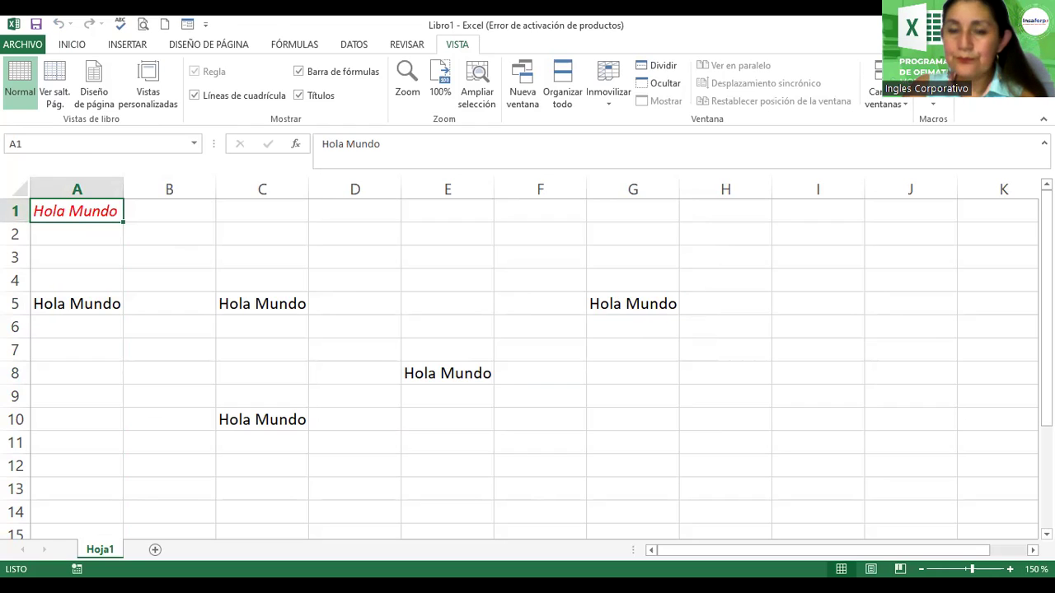
left_click(989, 44)
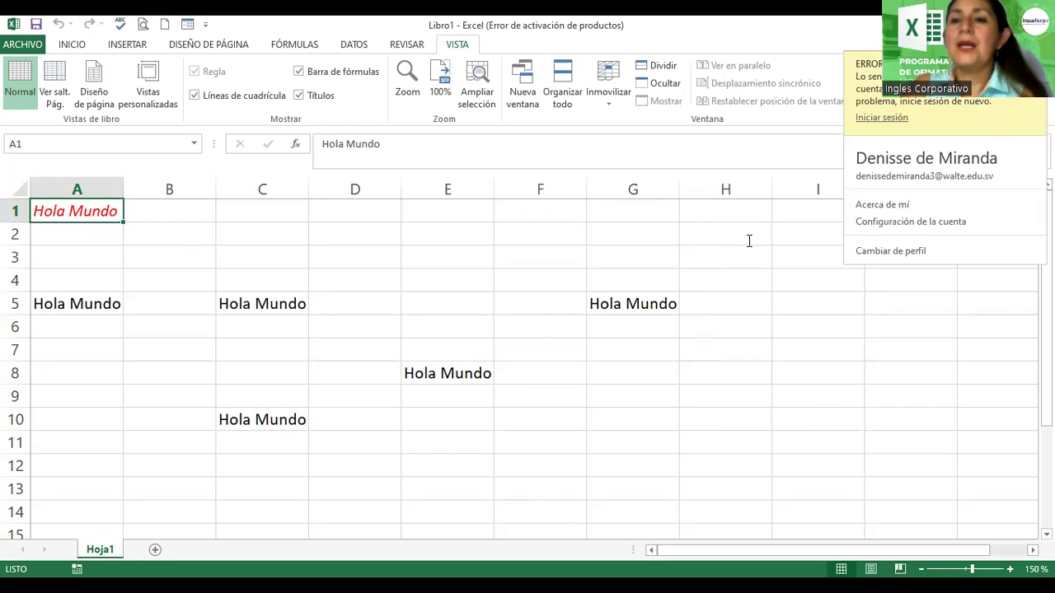
left_click(783, 239)
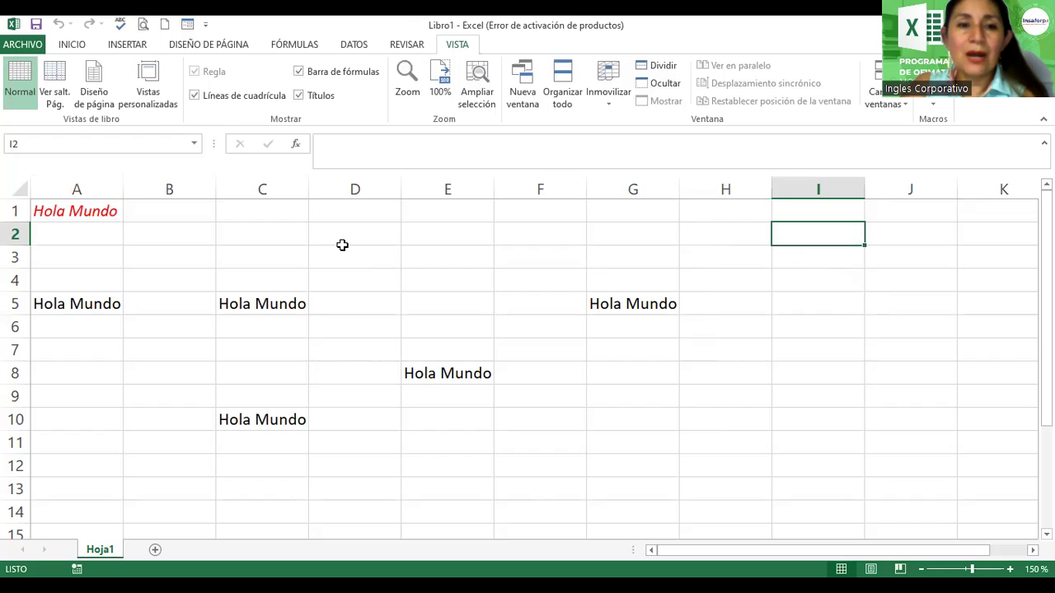
left_click(167, 146)
type("B:B")
key("Return")
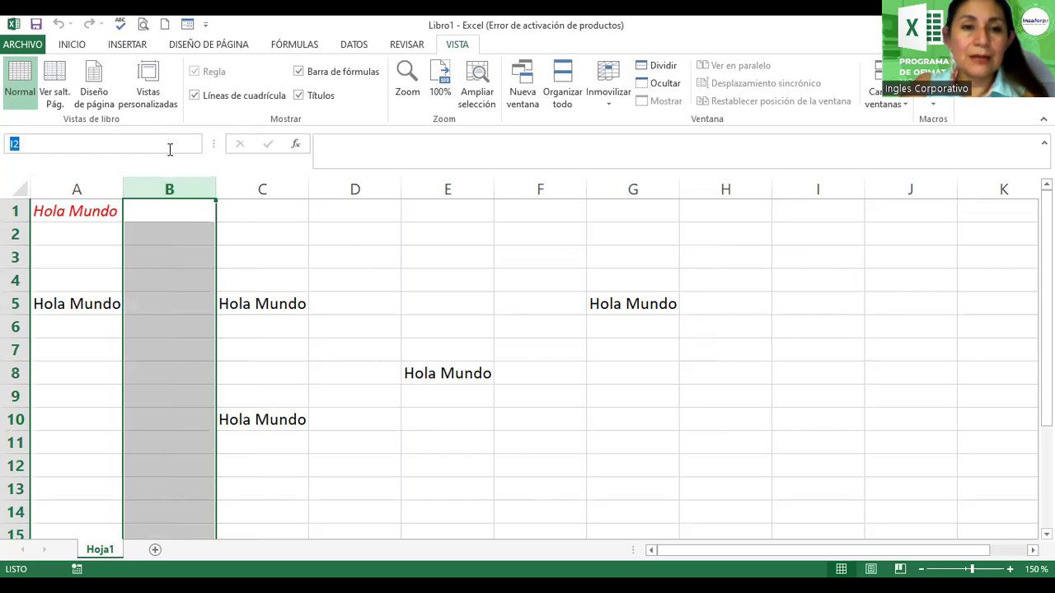
left_click(606, 271)
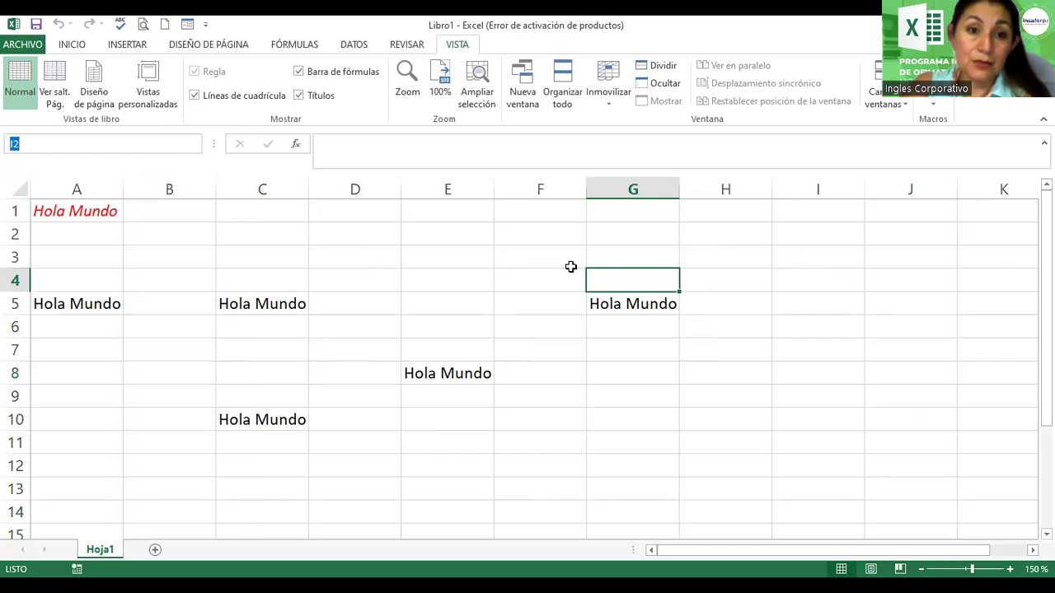
Step: Delete columns E through G together with their "Hola Mundo" entries
left_click(458, 183)
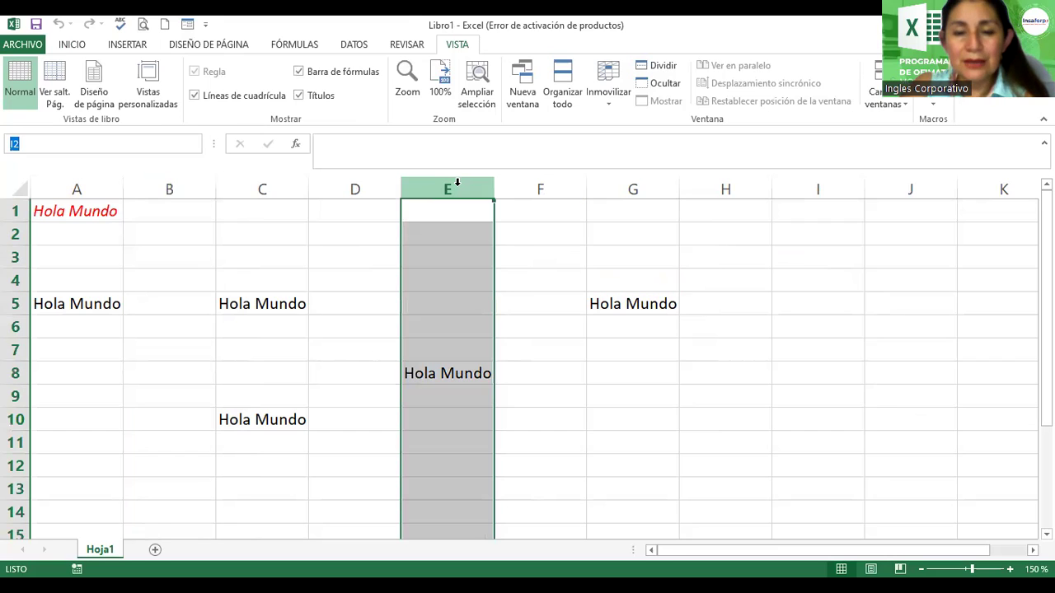
left_click_drag(459, 186, 620, 184)
right_click(623, 188)
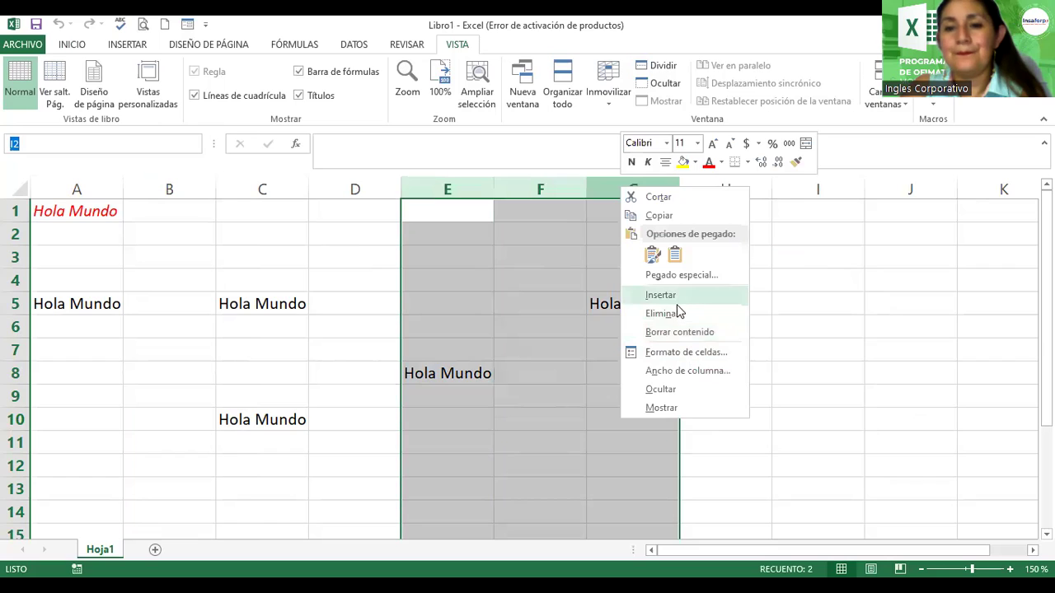
left_click(662, 313)
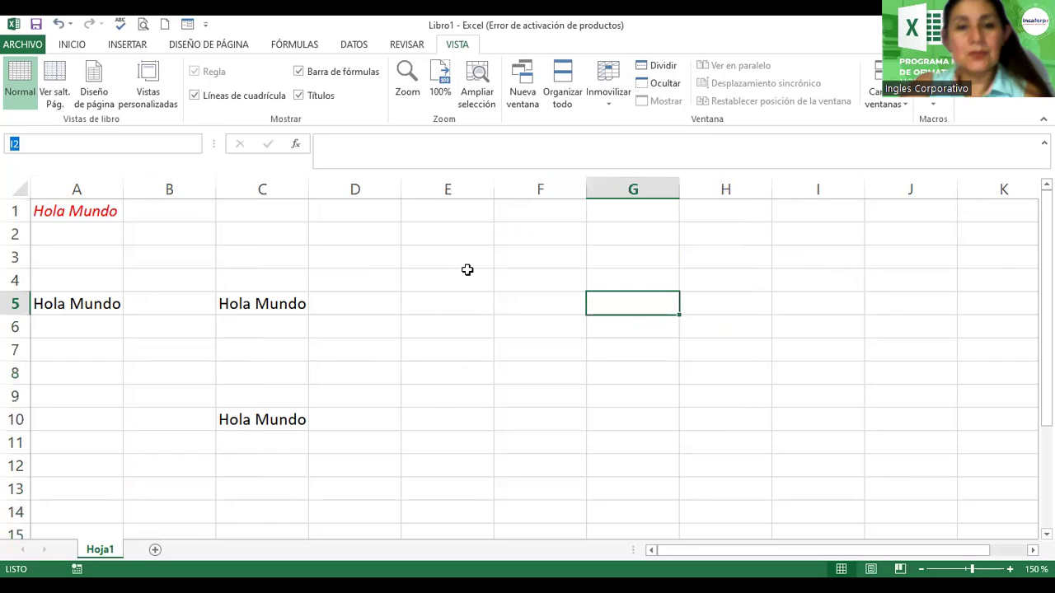
Step: With cell E2 selected, set up a new macro recording named Meses with the shortcut letter m
left_click(452, 220)
left_click(452, 234)
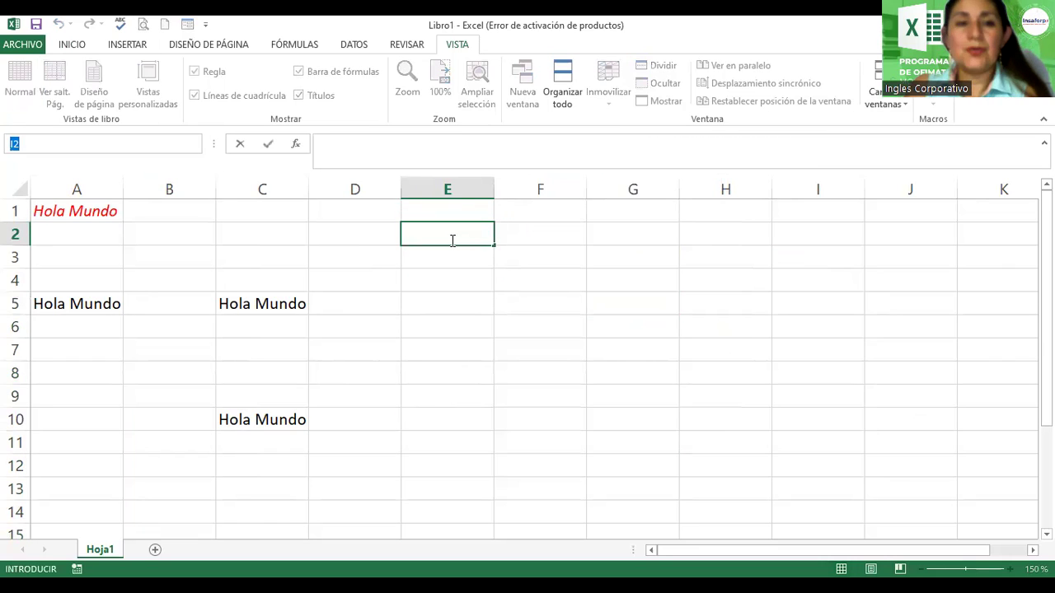
left_click(436, 280)
left_click(449, 233)
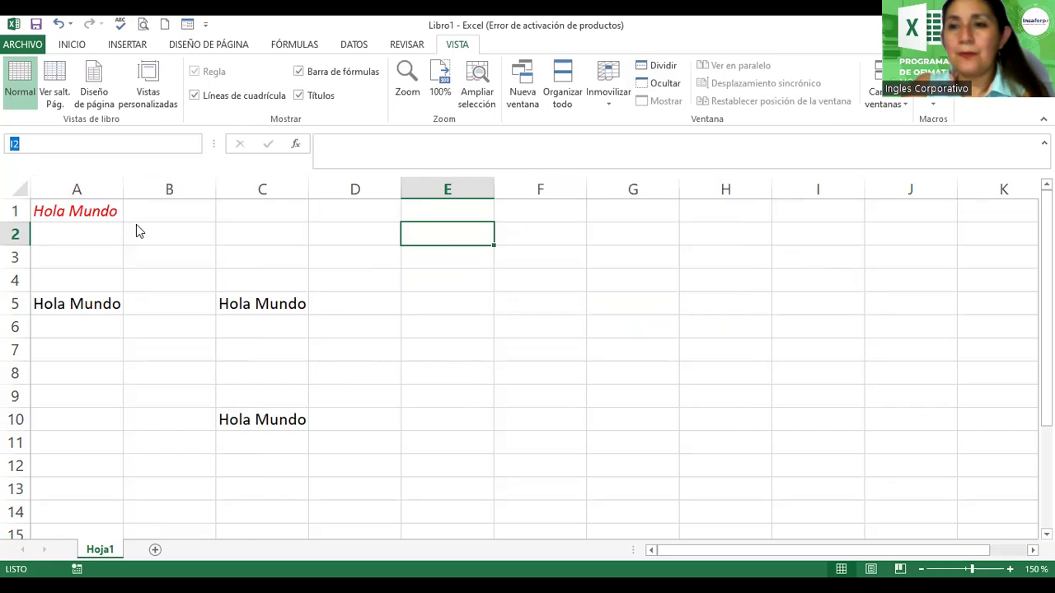
left_click(932, 102)
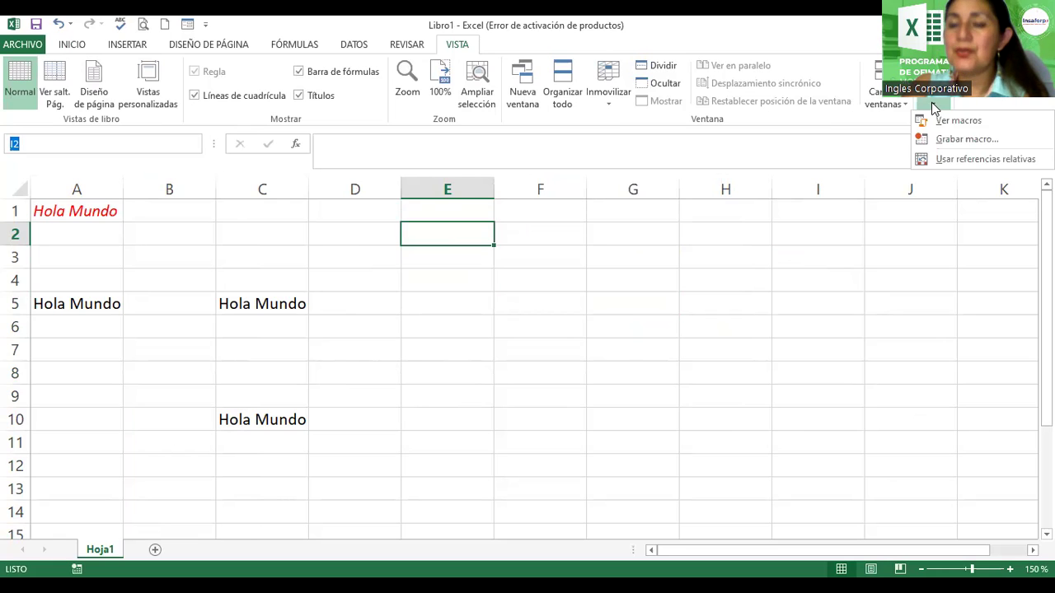
left_click(958, 140)
type("Meses")
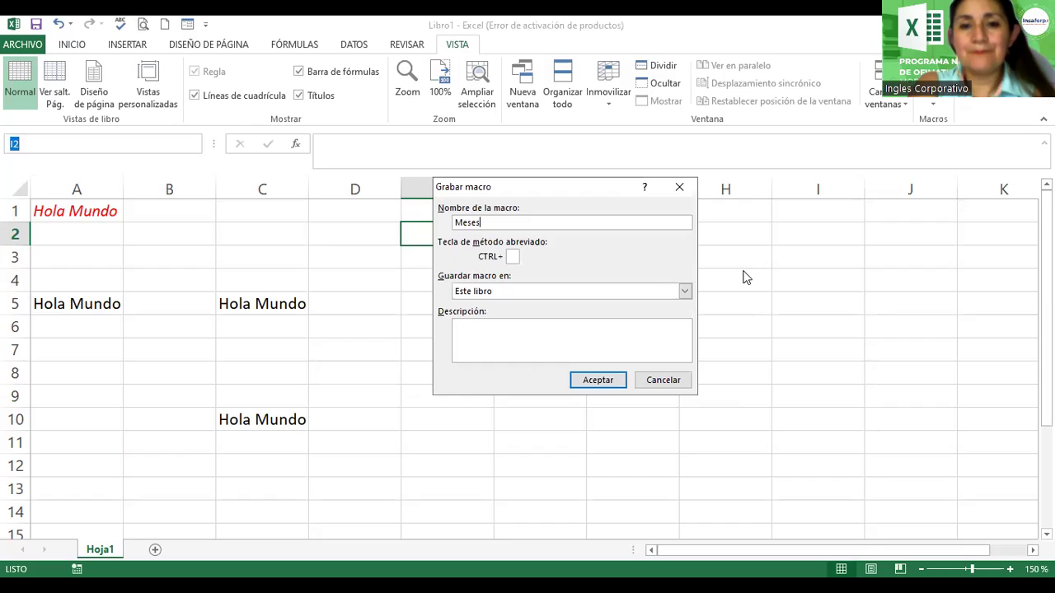
left_click(513, 256)
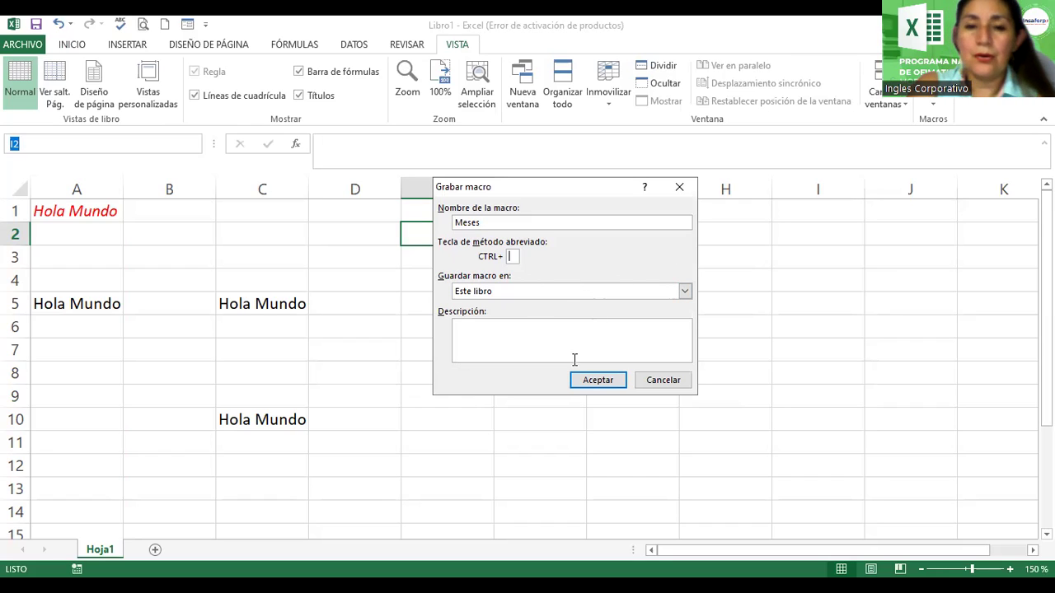
key("shift+m")
key("BackSpace")
type("m")
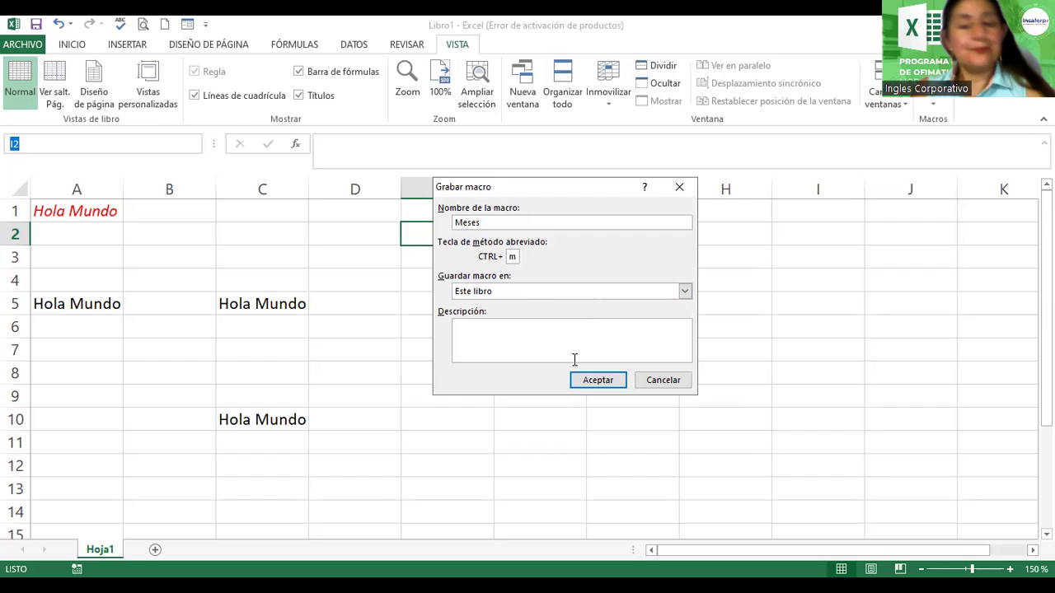
Step: Describe the macro as "Macro que ejecuta los primeros meses del año." and start recording it
left_click(582, 345)
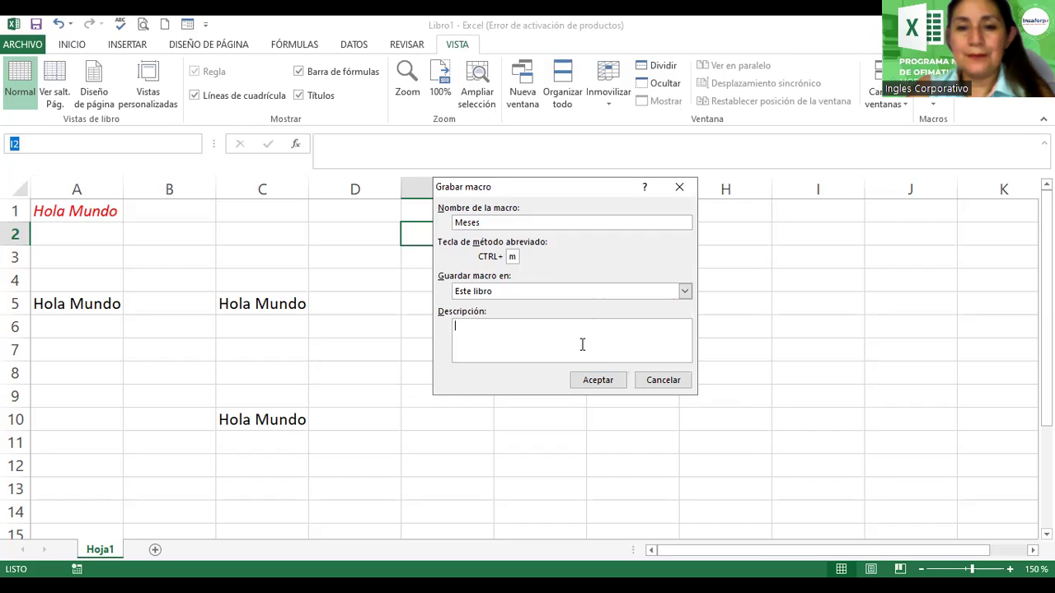
type("Macro qu")
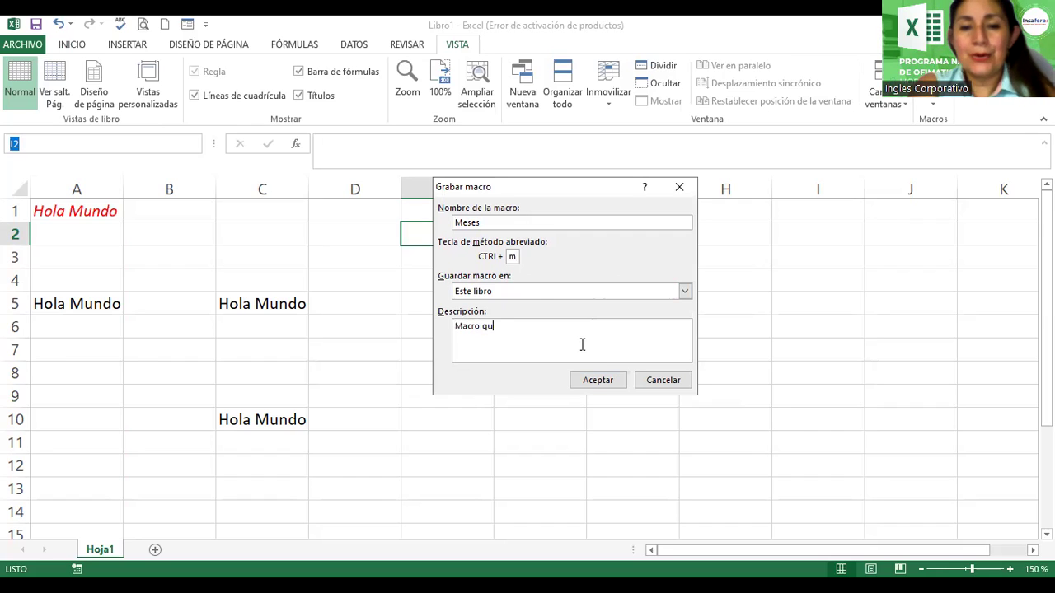
type("e ejecuta")
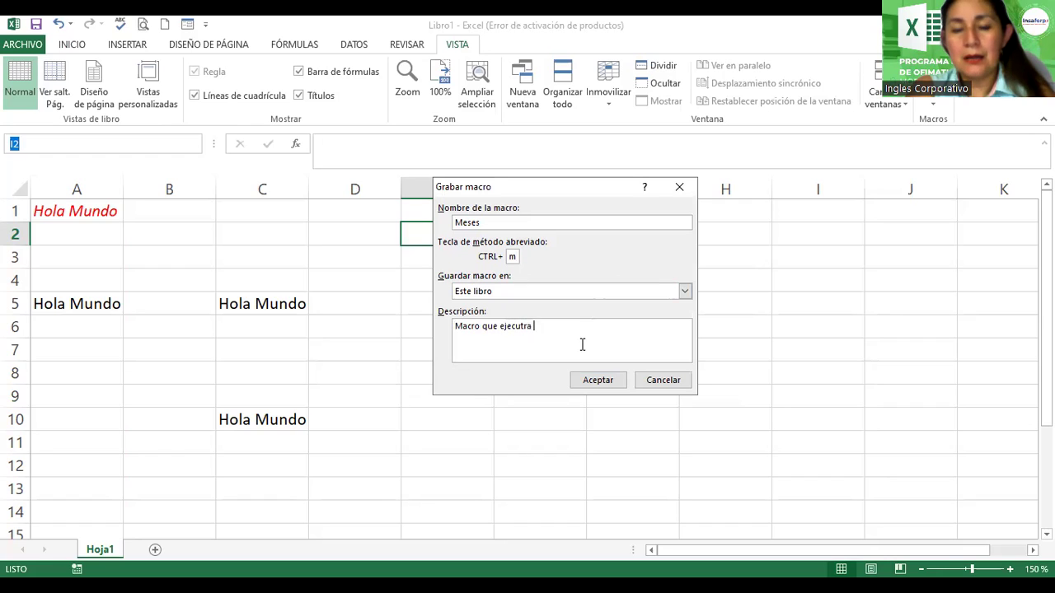
type(" los mese")
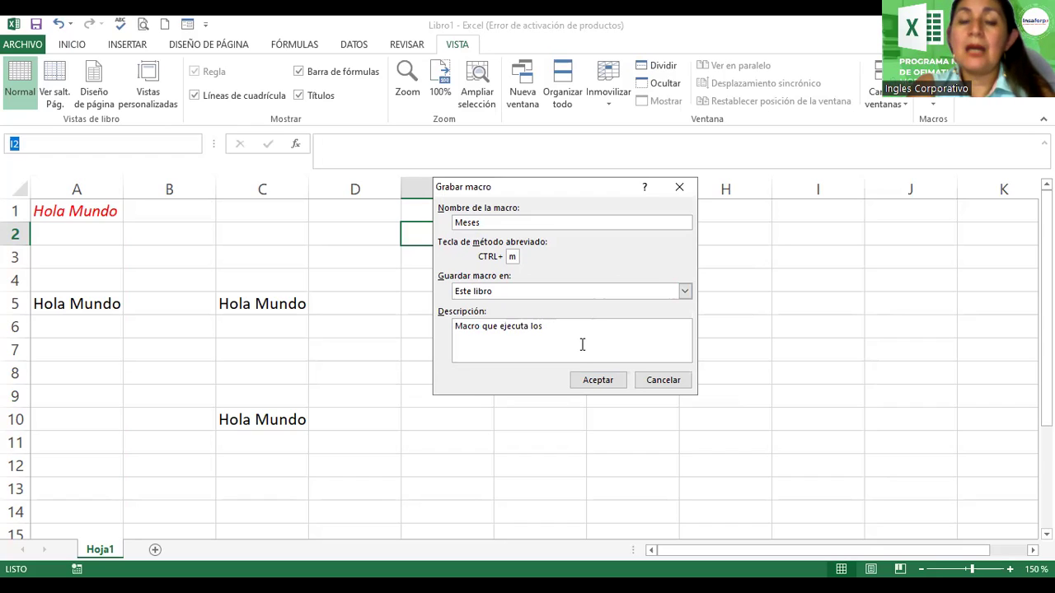
type("el p")
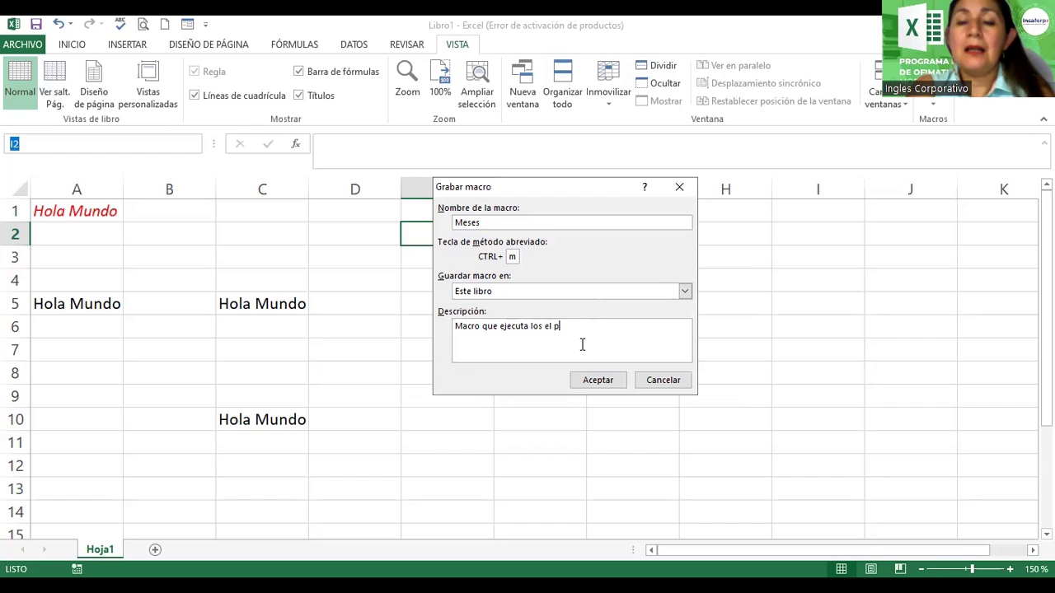
key("BackSpace")
key("BackSpace")
key("BackSpace")
key("BackSpace")
key("BackSpace")
key("BackSpace")
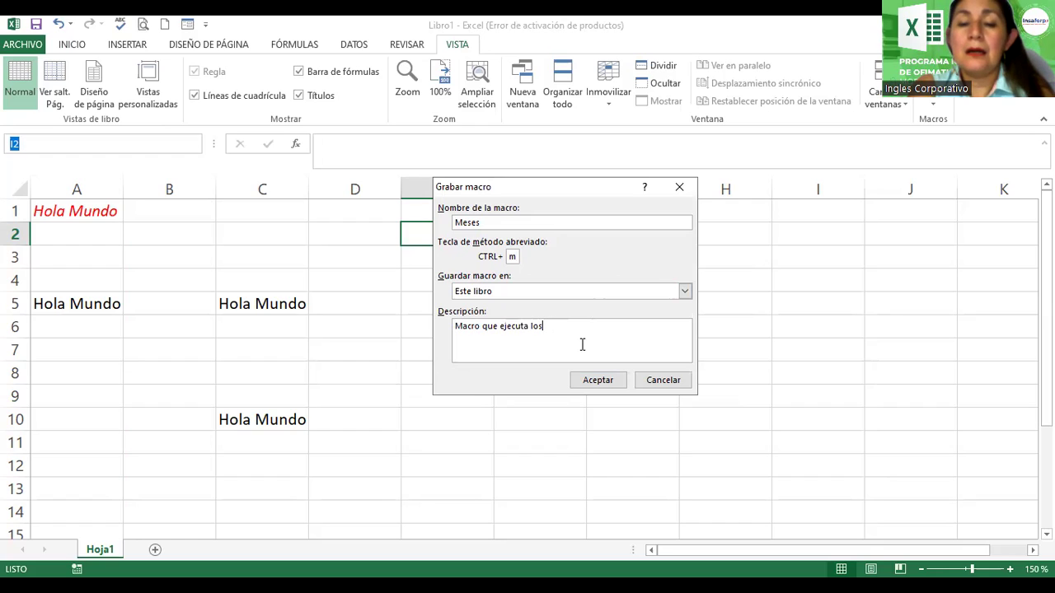
type("s primeros")
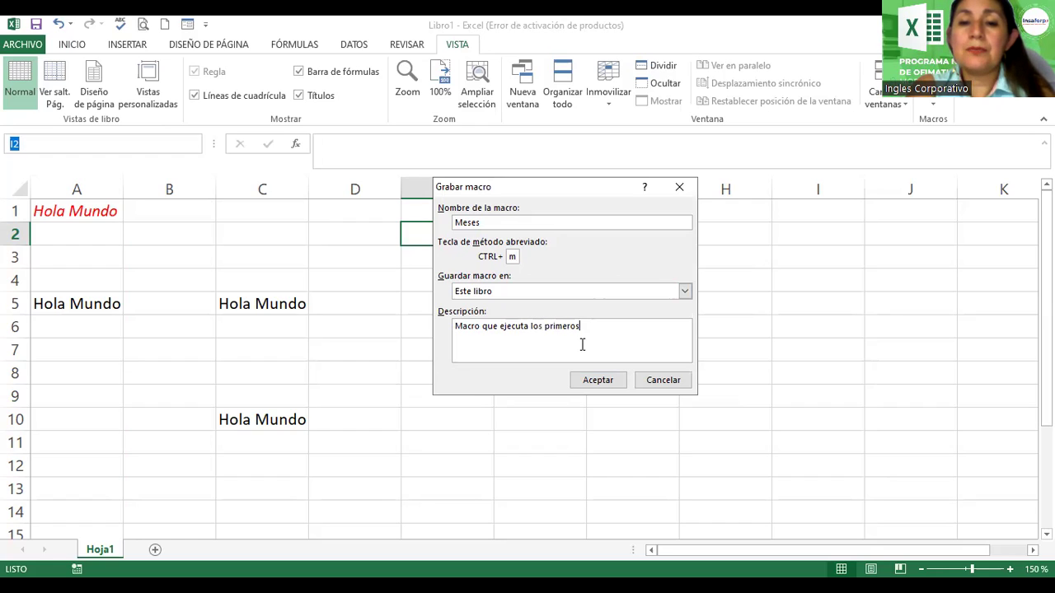
type(" meses del año.")
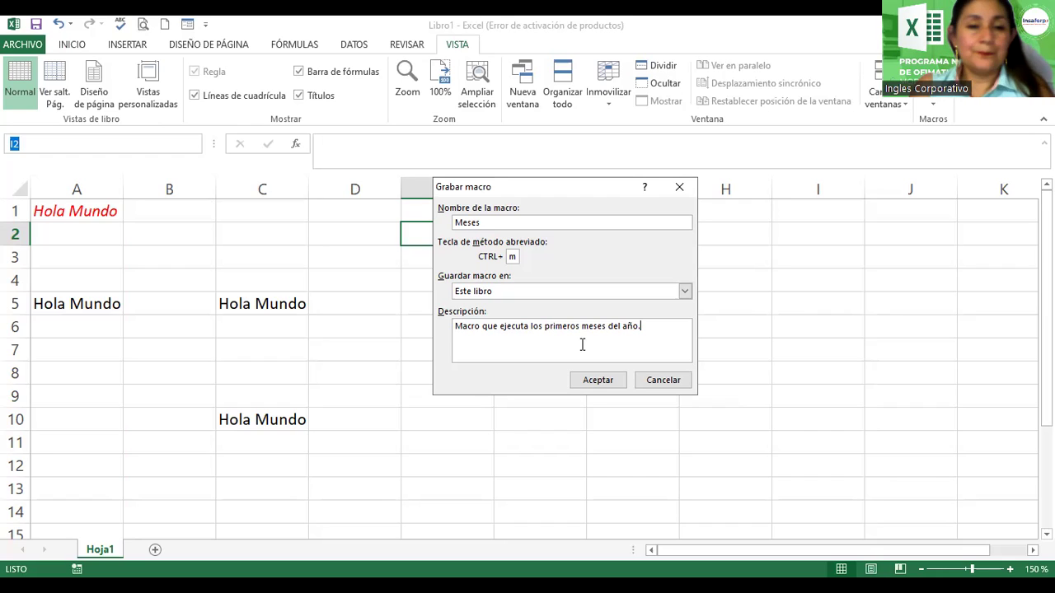
left_click(595, 21)
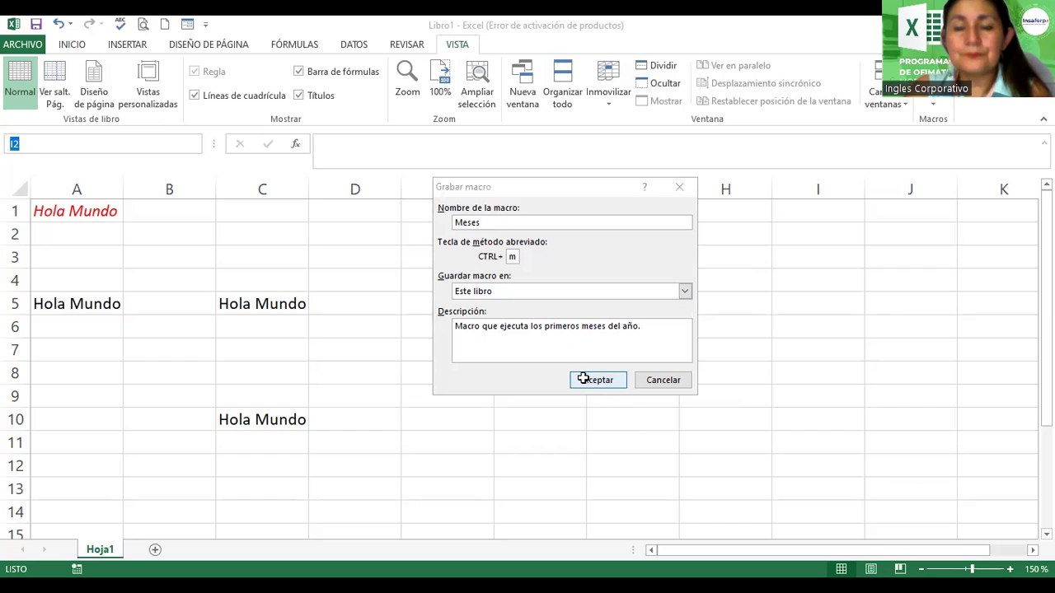
key("Return")
Step: Enter Enero, Febrero, Marzo, Abril, Mayo and Junio in cells E2 to E7, and stop recording the macro
type("Enero")
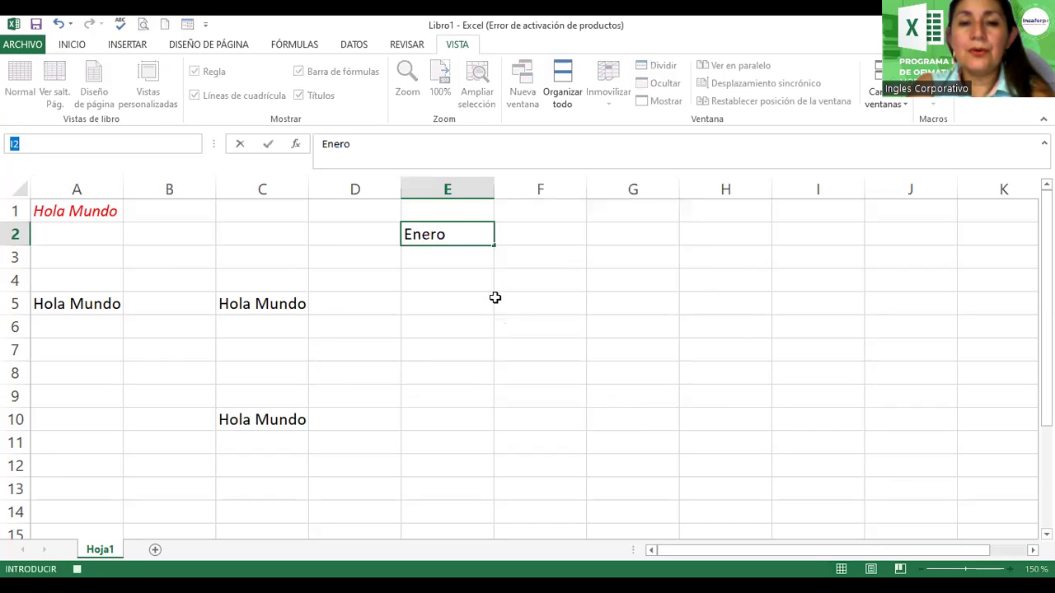
key("Return")
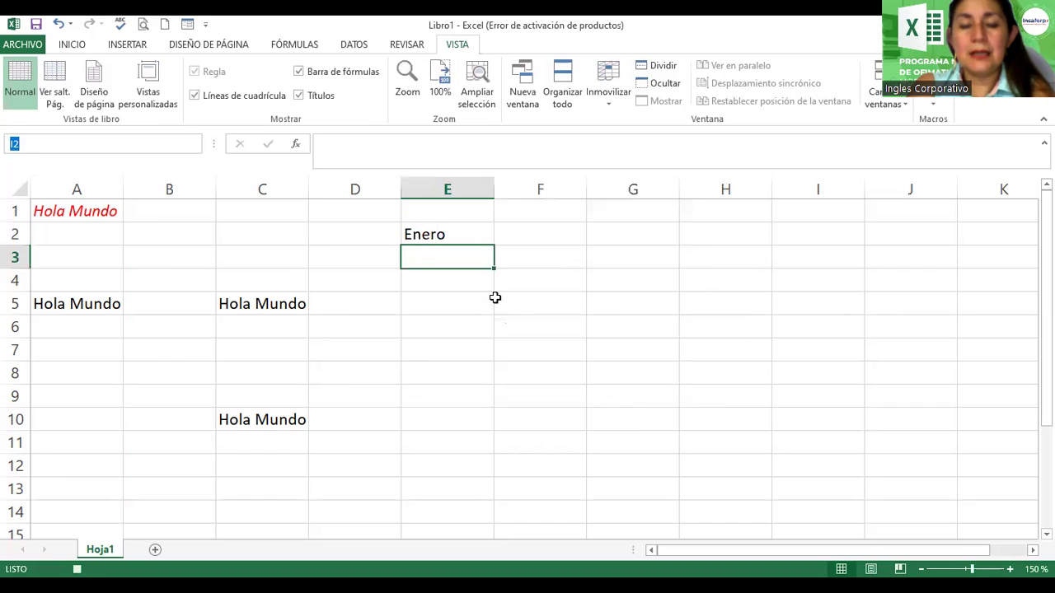
type("Feber")
key("BackSpace")
key("BackSpace")
type("rero")
key("Return")
type("Marzo")
key("BackSpace")
type("o")
key("Return")
type("Abril")
key("Return")
type("Mayor")
key("BackSpace")
key("Return")
type("Junio")
key("Return")
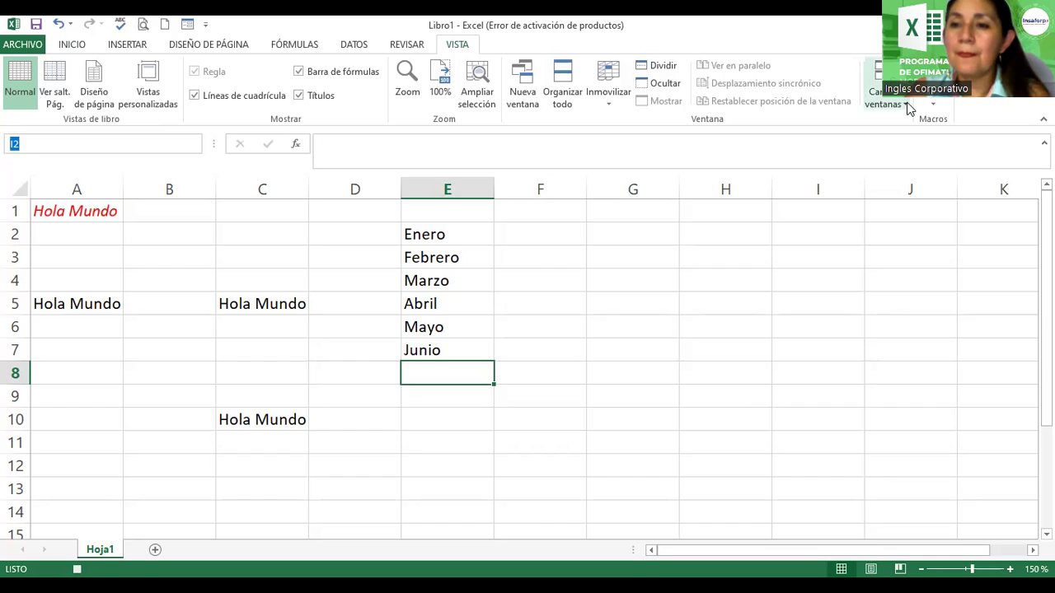
left_click(932, 105)
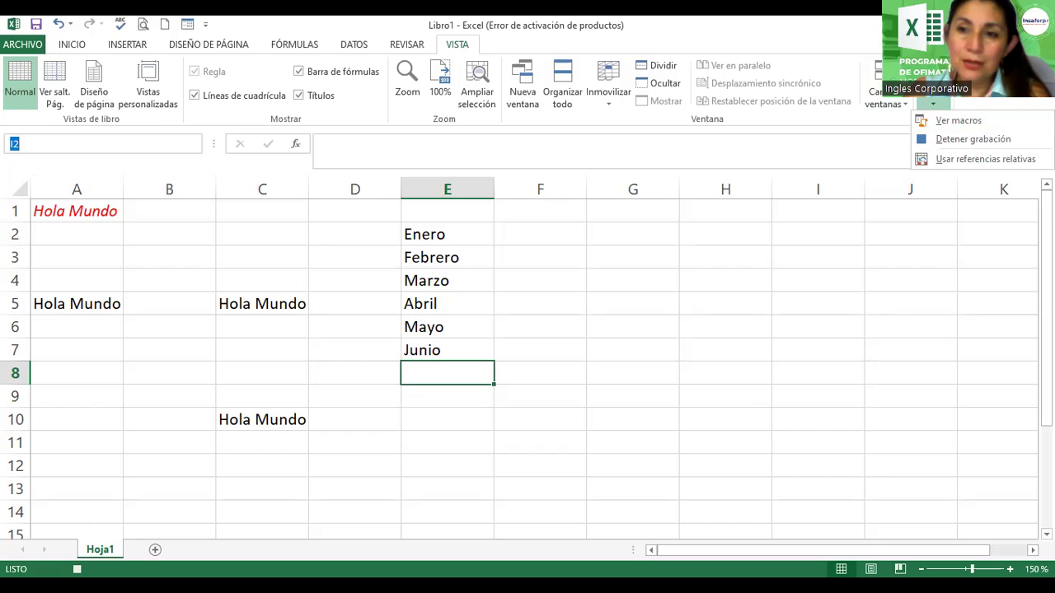
left_click(954, 139)
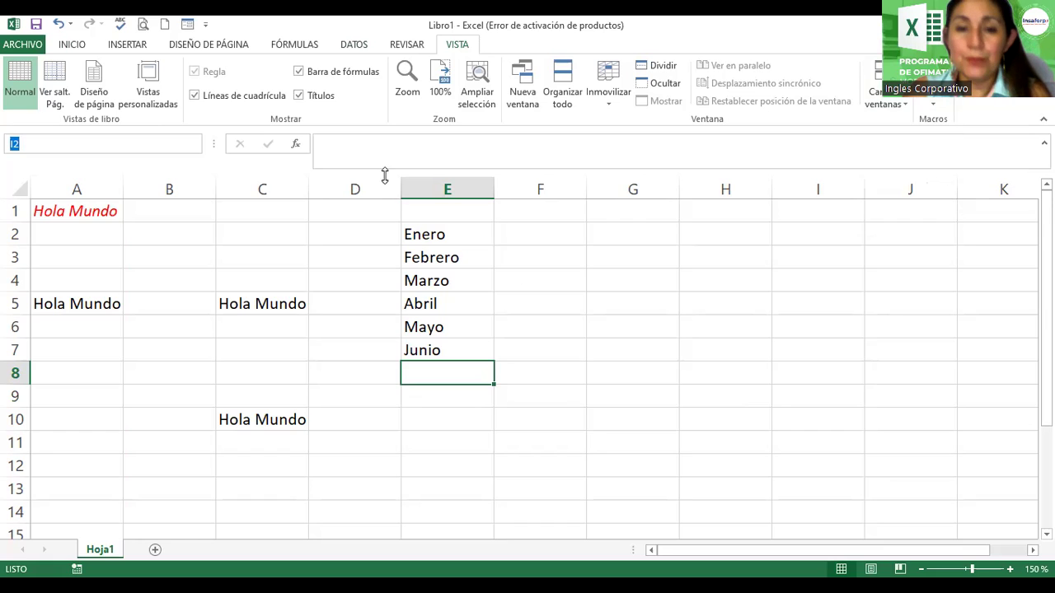
Step: Delete column E with the list of months
left_click(439, 183)
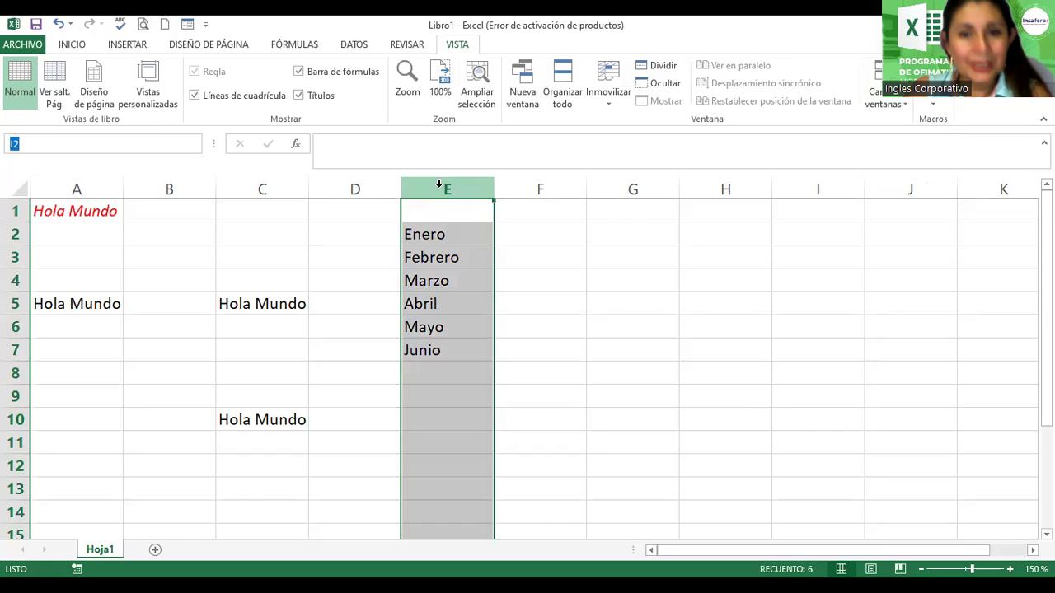
right_click(439, 184)
left_click(498, 317)
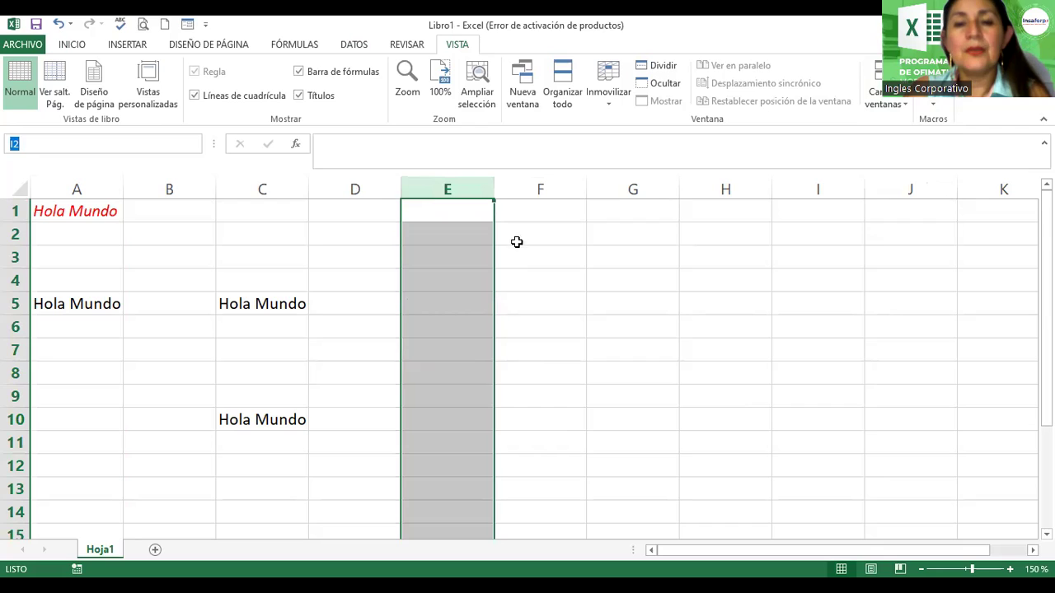
Step: Run the Meses macro with cell F1 selected, and select cell H3
left_click(542, 209)
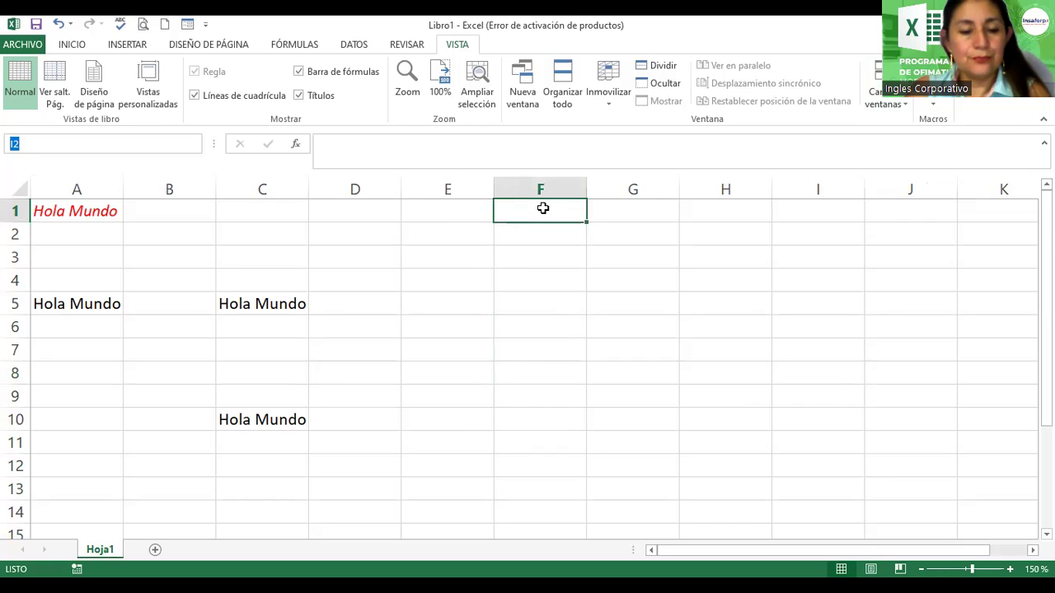
key("ctrl+z")
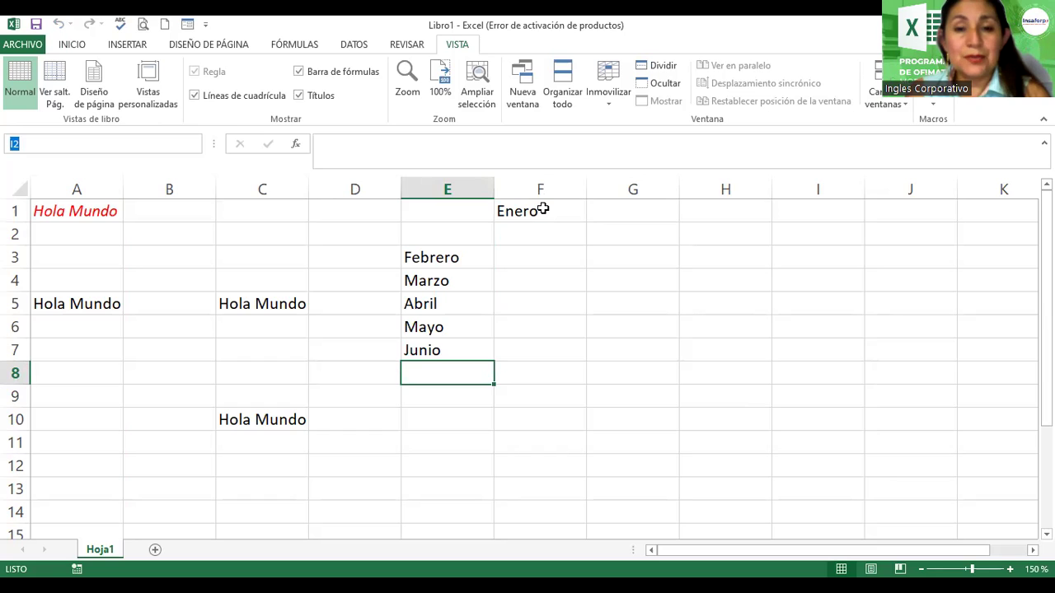
left_click(714, 212)
left_click(714, 253)
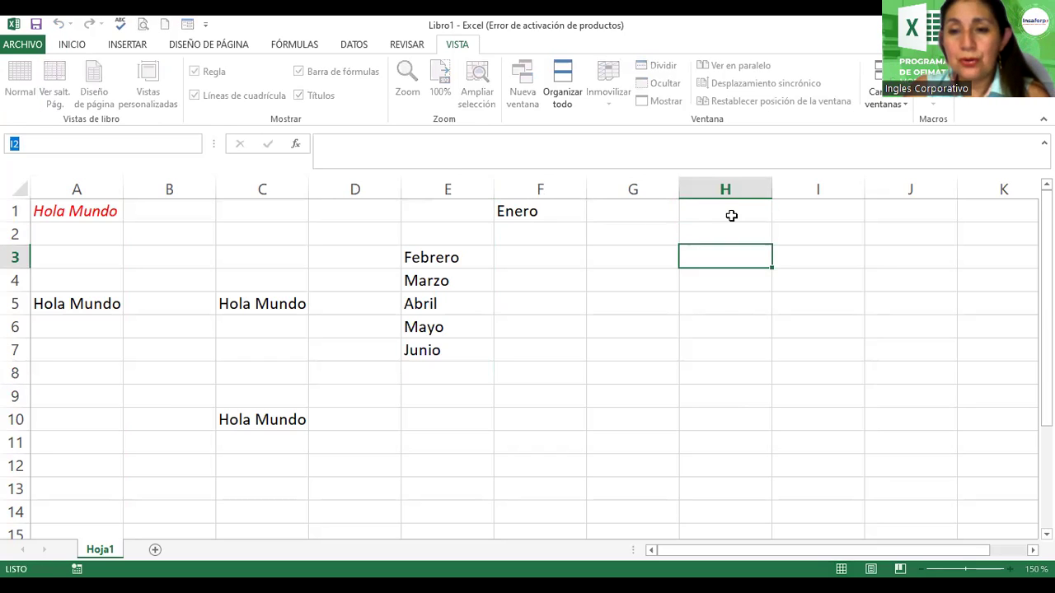
Step: Run the Meses macro with cell H1 selected
left_click(728, 210)
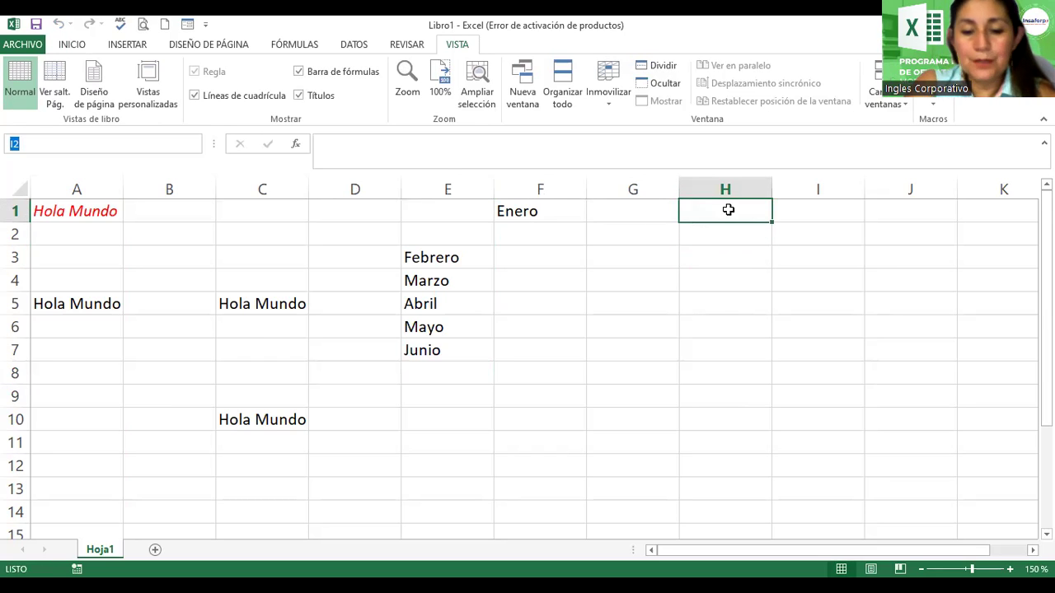
key("ctrl+z")
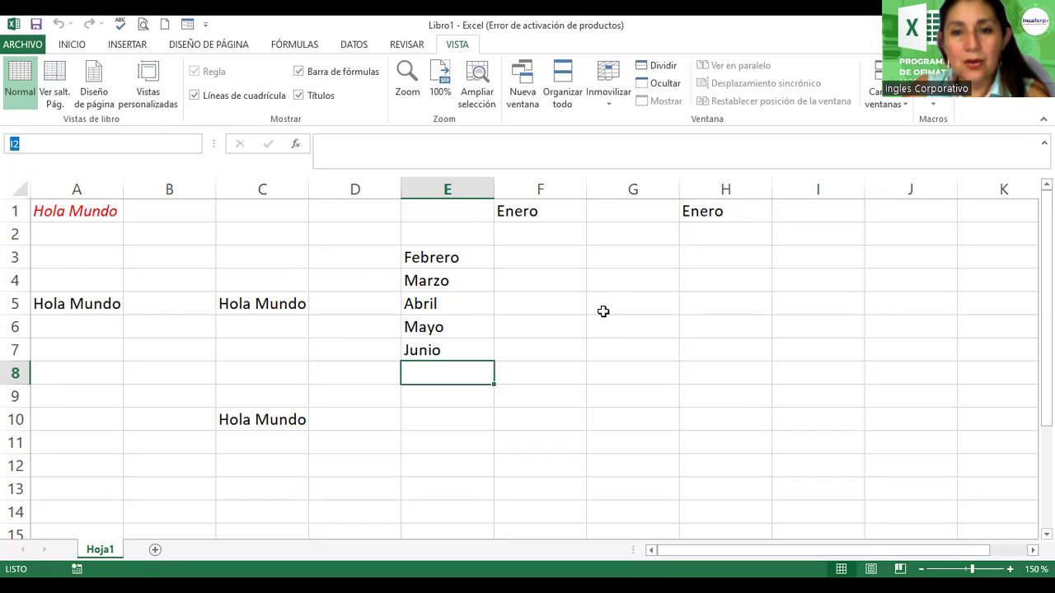
Step: Fill cells G6 to G12 with a light orange background colour
left_click_drag(613, 304, 629, 417)
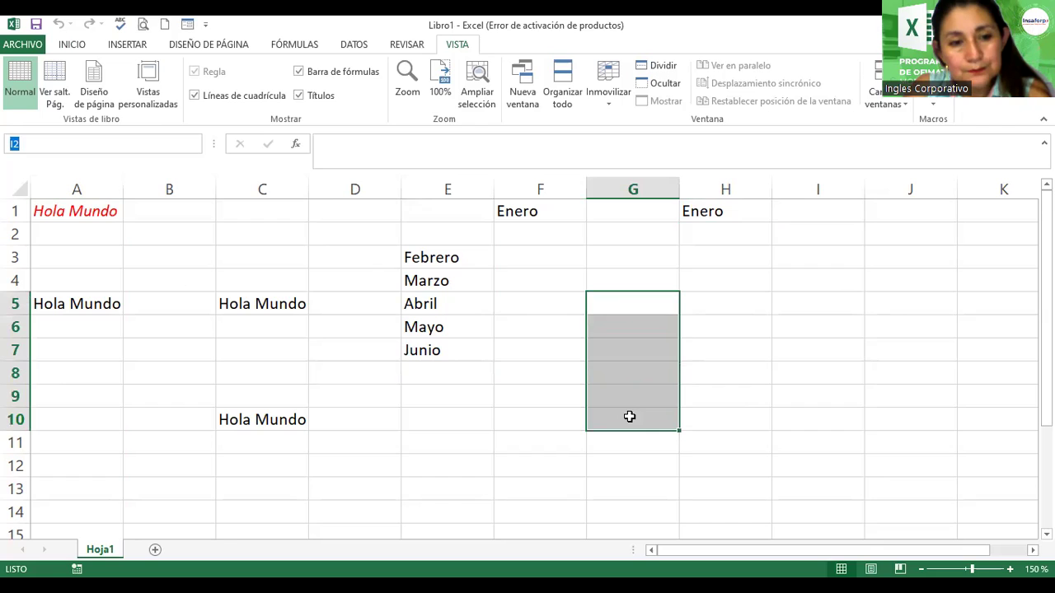
left_click(626, 327)
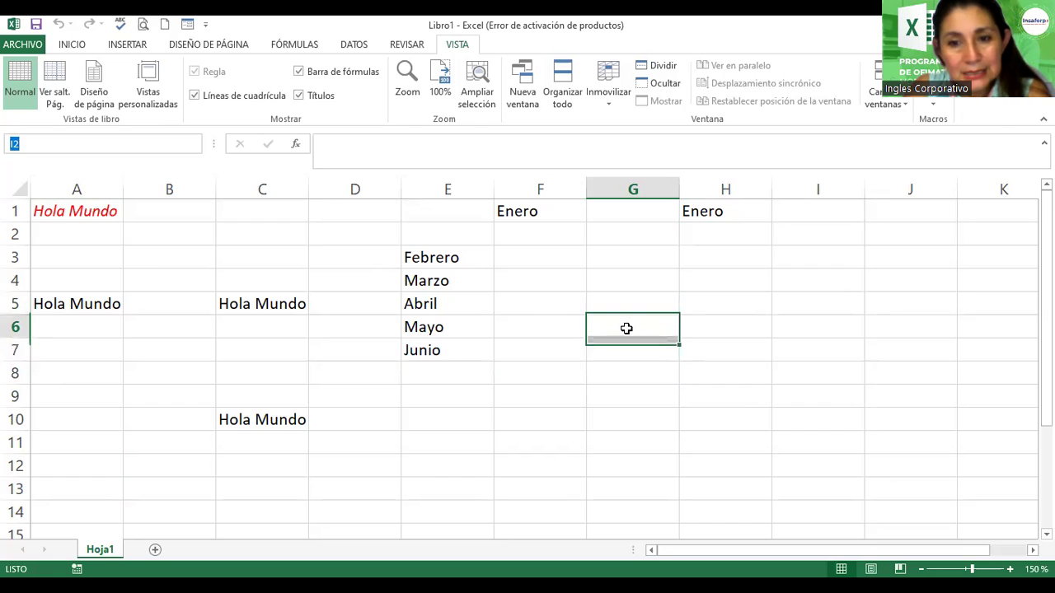
left_click_drag(627, 328, 630, 466)
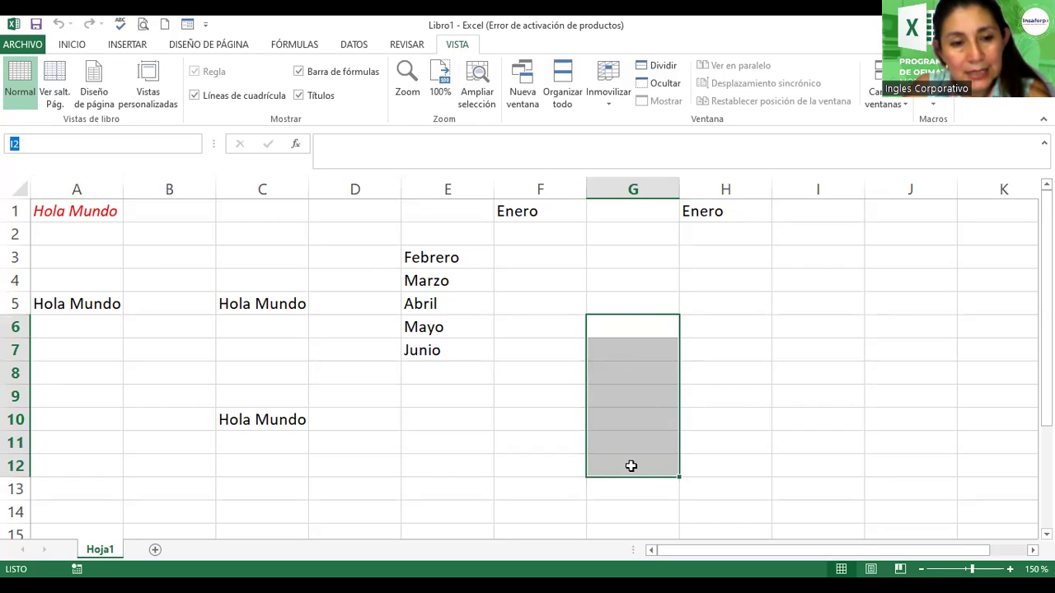
left_click(71, 44)
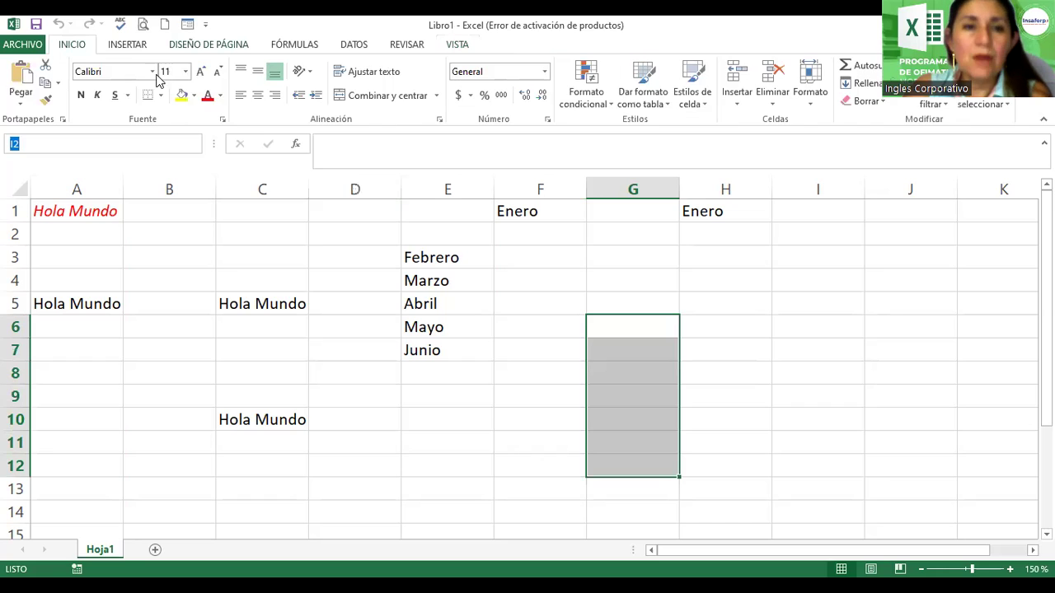
left_click(194, 95)
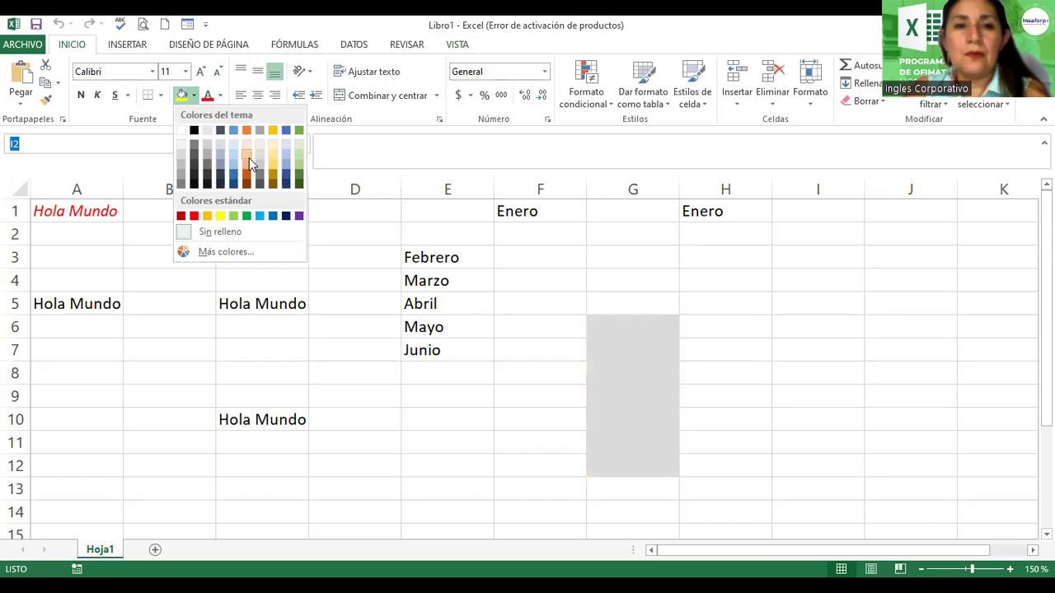
left_click(250, 154)
Step: Select cell G6 and turn on relative references for macro recording
left_click(627, 327)
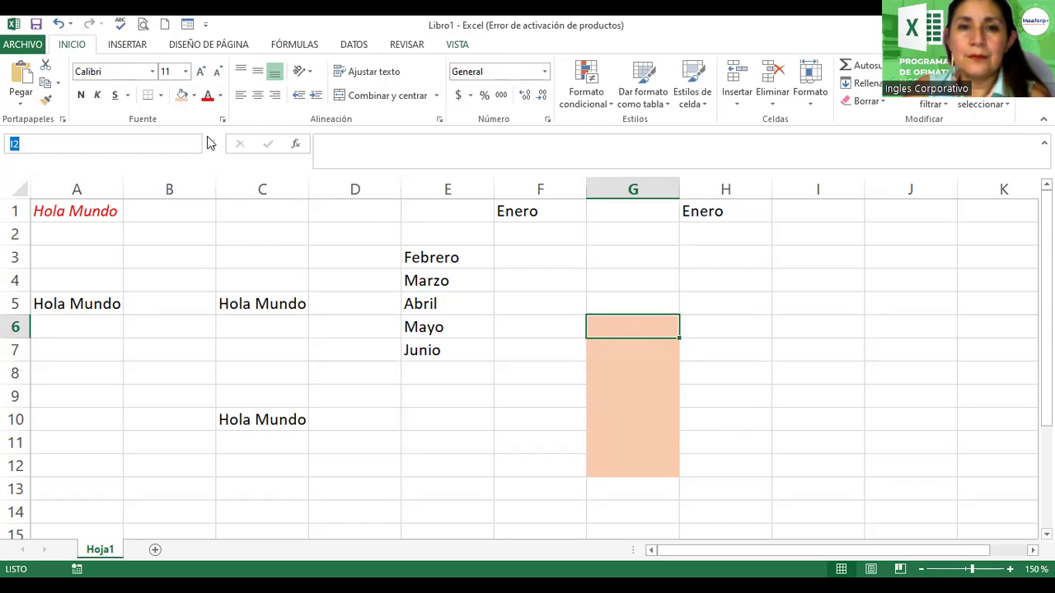
left_click(457, 45)
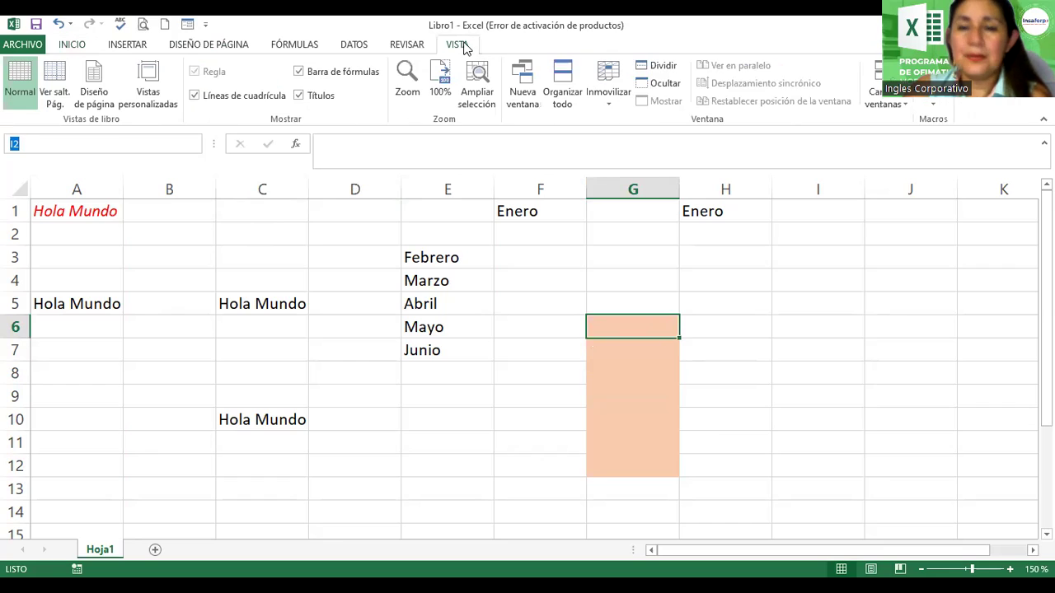
left_click(934, 106)
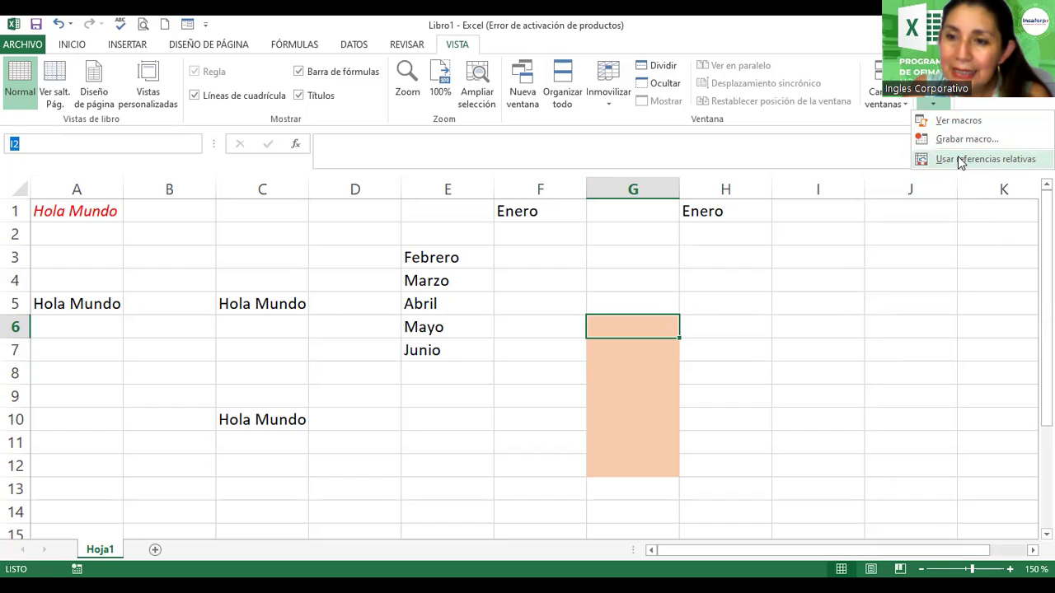
left_click(933, 103)
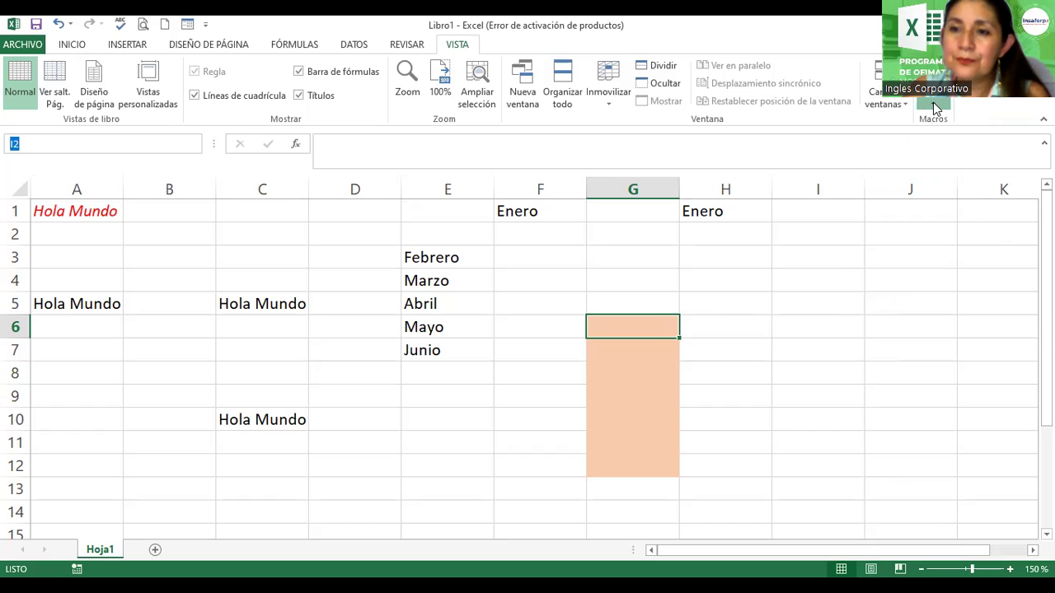
Step: Set up the recording of a new macro named Meses_2
left_click(933, 102)
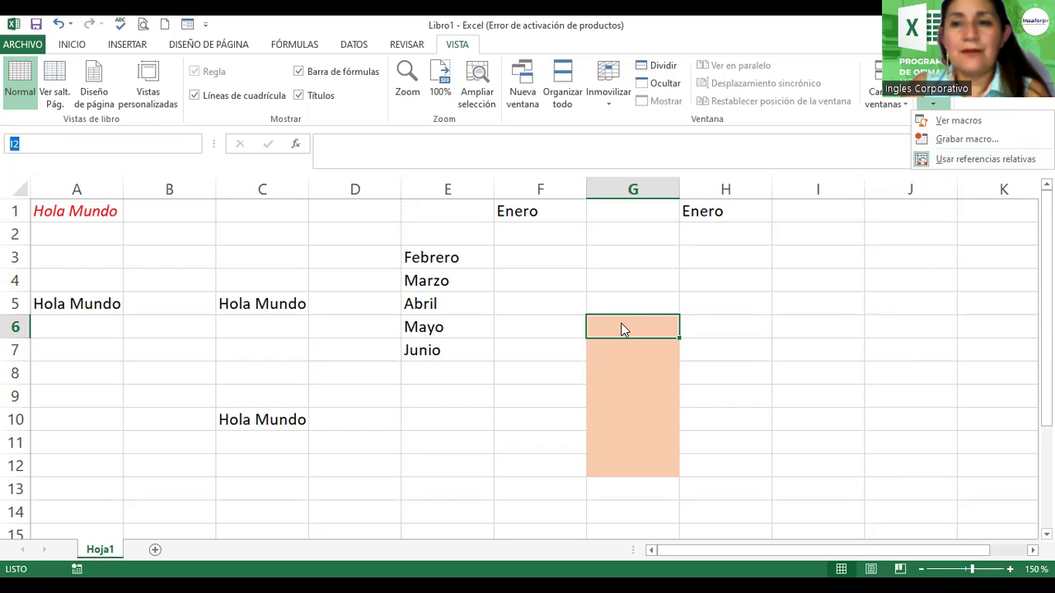
left_click(933, 146)
type("M")
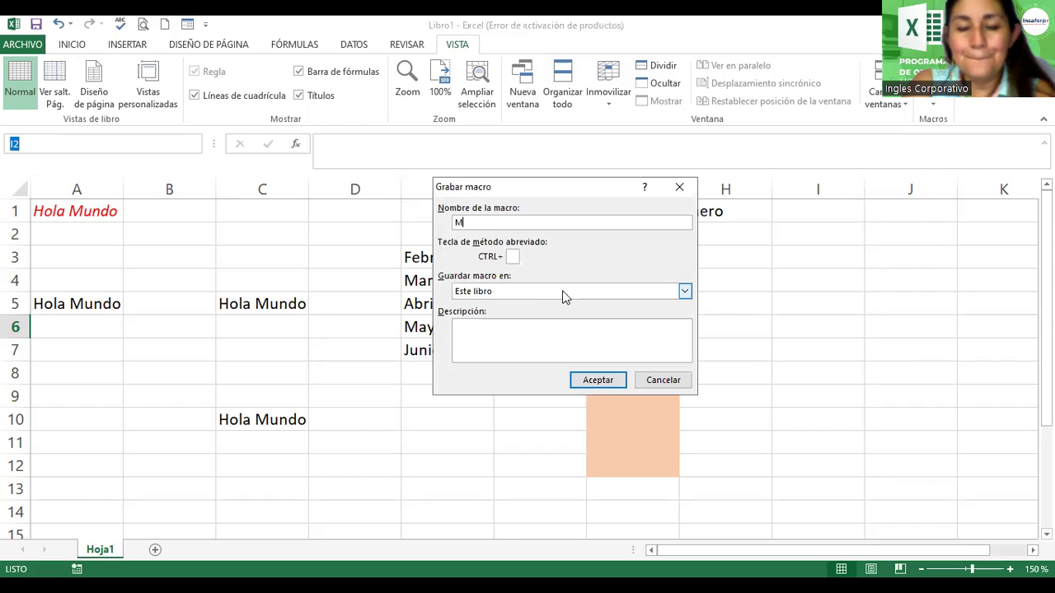
type("eses2")
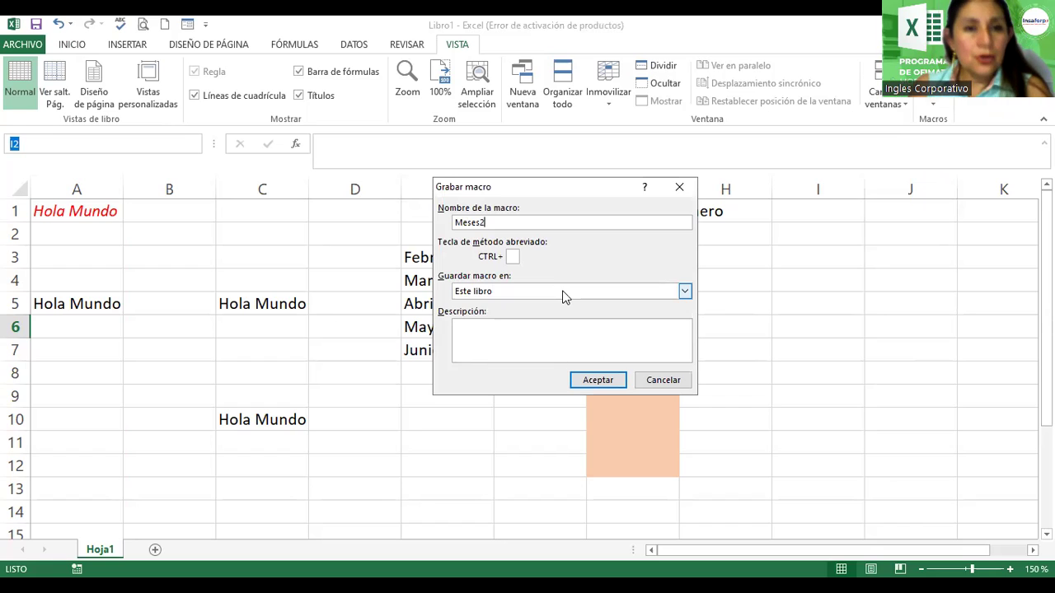
key("BackSpace")
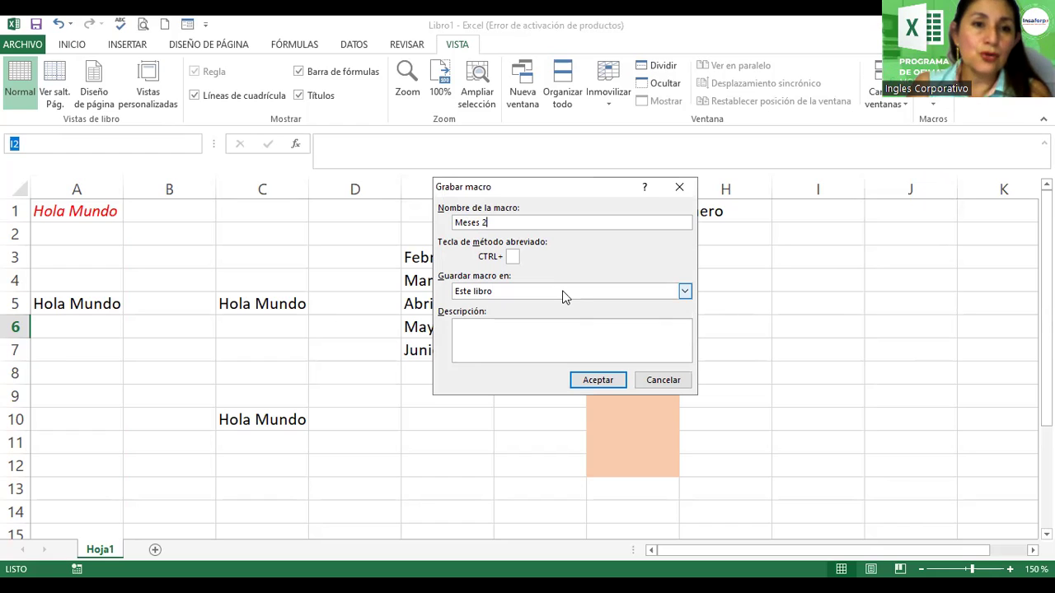
key("BackSpace")
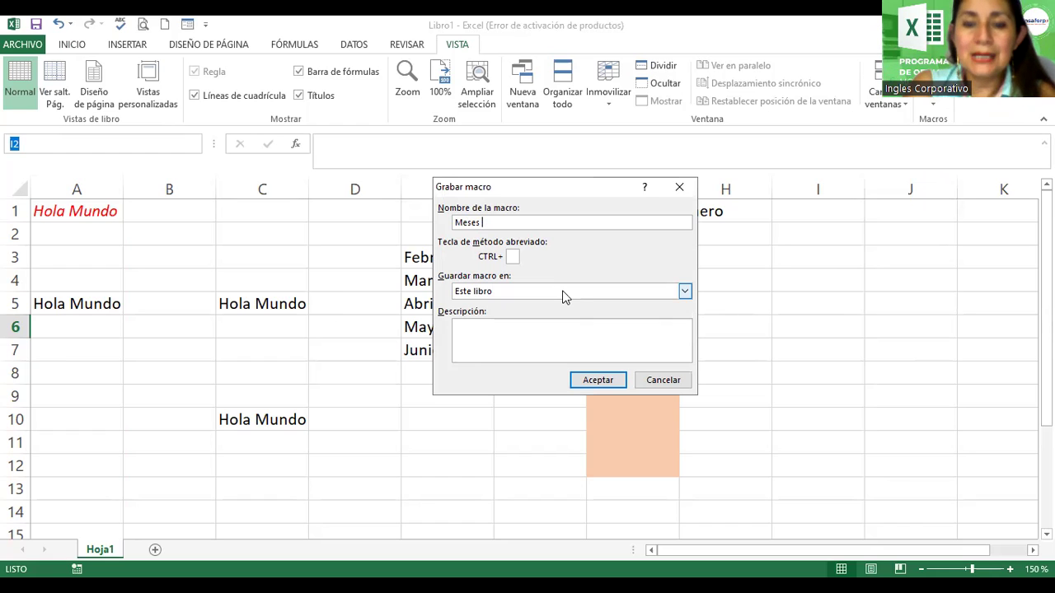
type("_2")
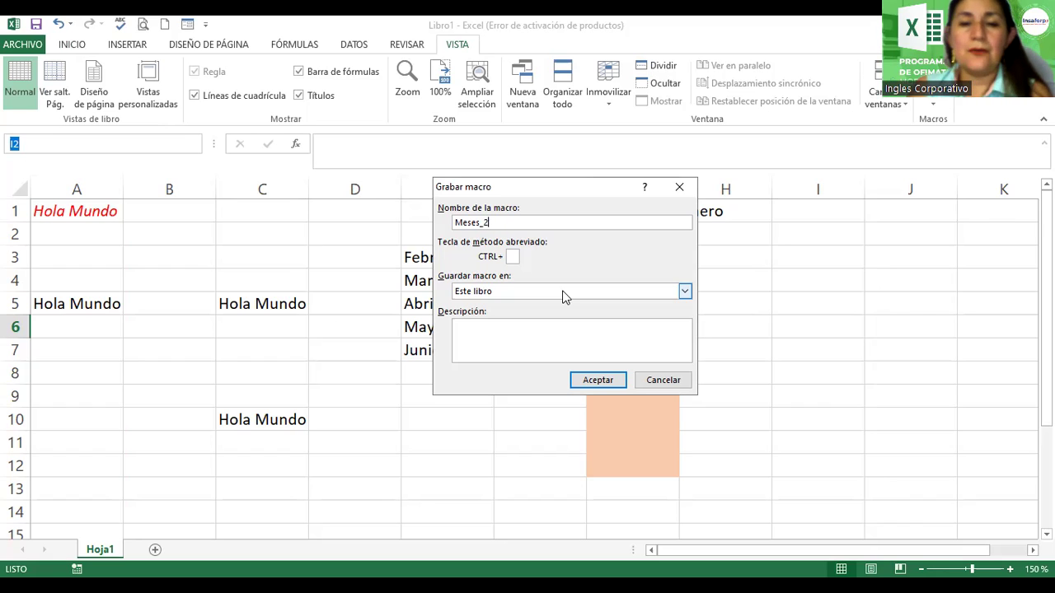
Step: Assign e as the macro's shortcut letter, describe it as "Ejecuta los meses de julio a diciembre" and start recording
left_click(513, 257)
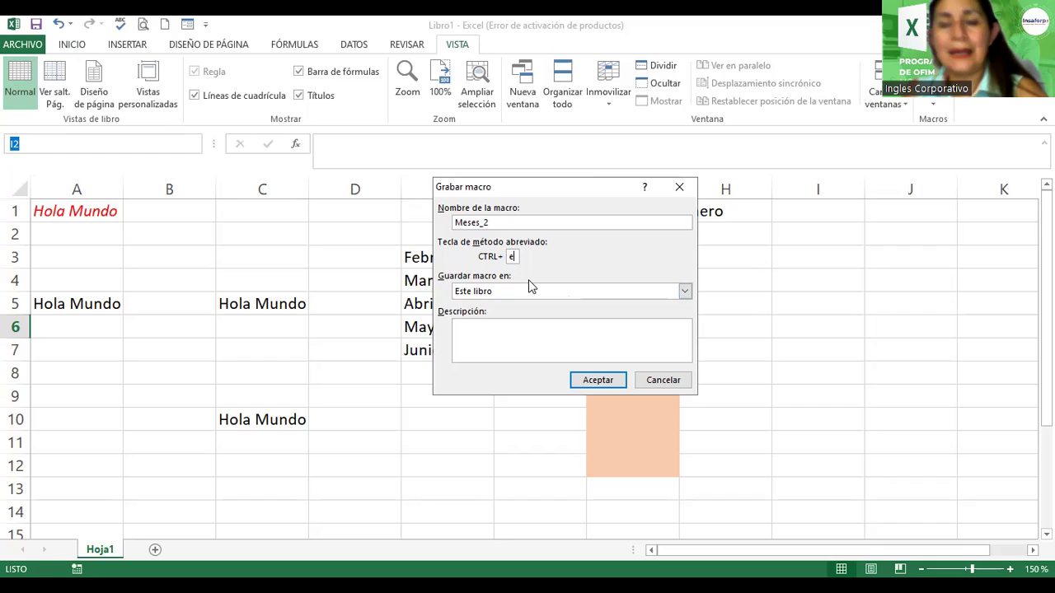
left_click(527, 335)
type("Ejecuta ")
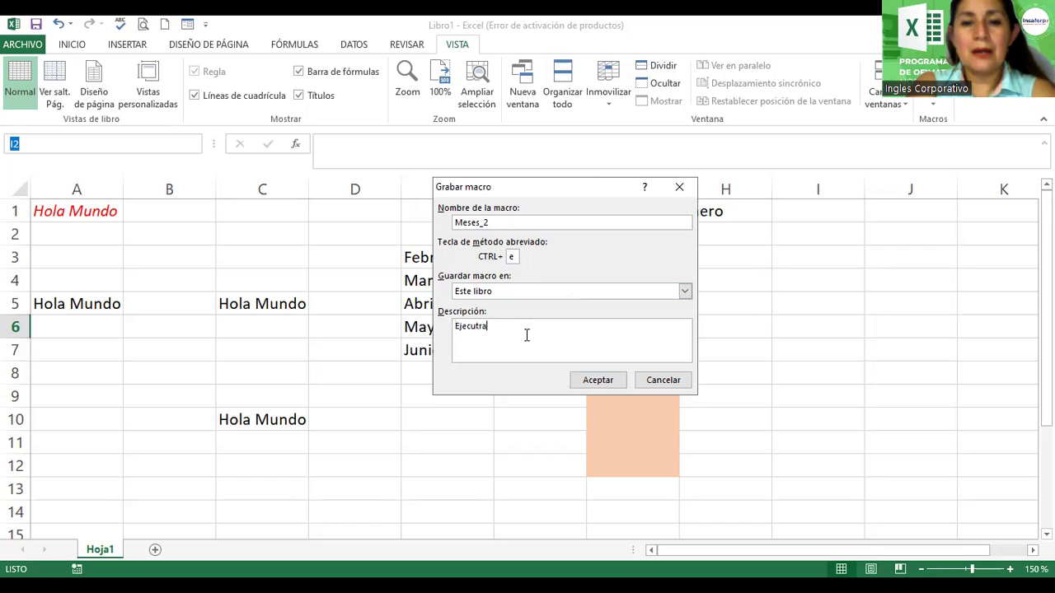
type("los me")
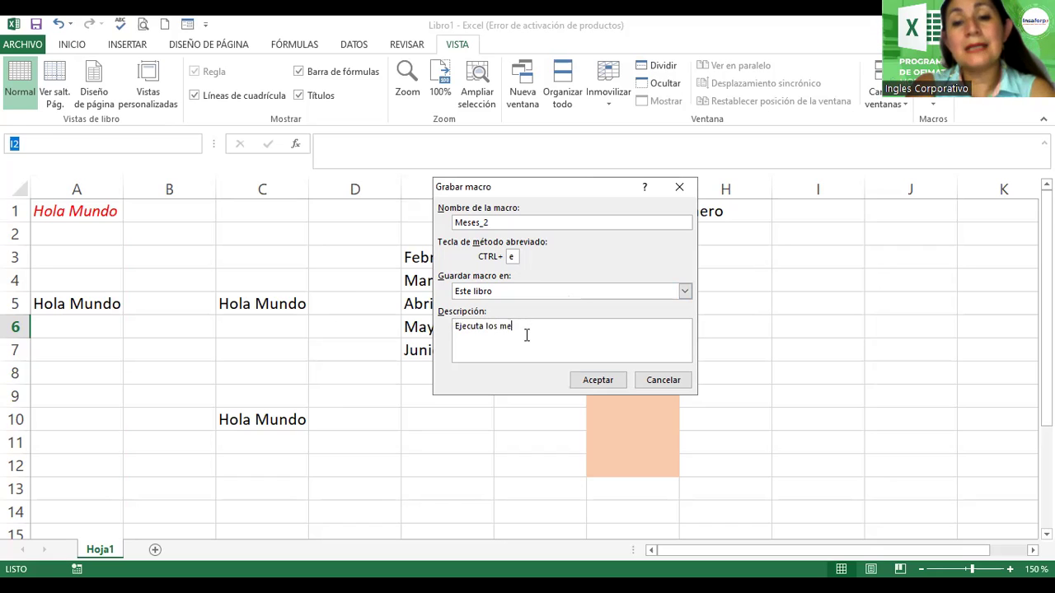
type("ses de julio a diciembre")
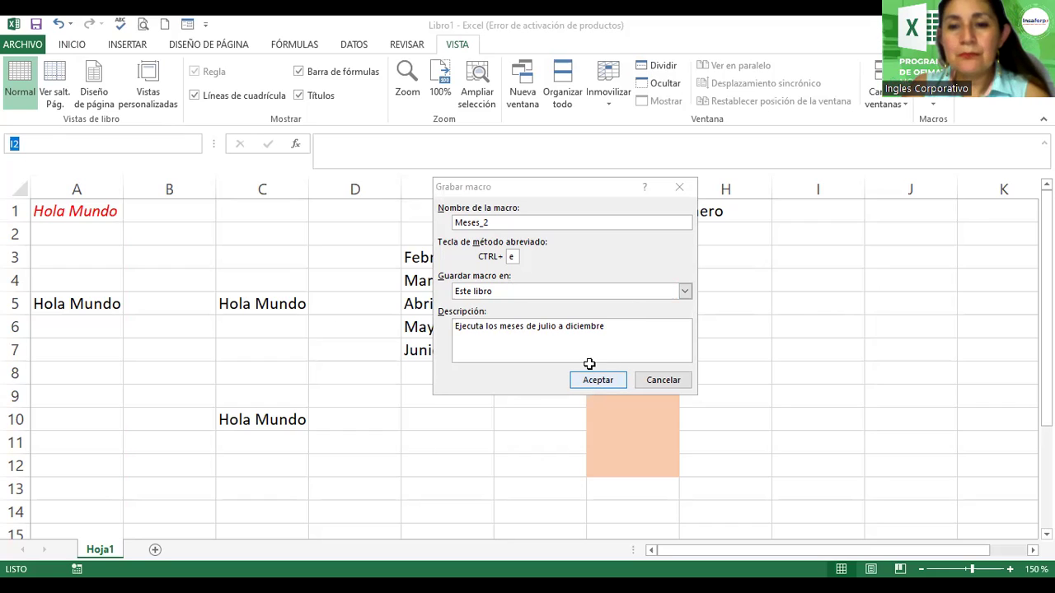
key("Return")
Step: Enter Julio, Agosto and Septiembre in cells G6 to G8
type("Julio")
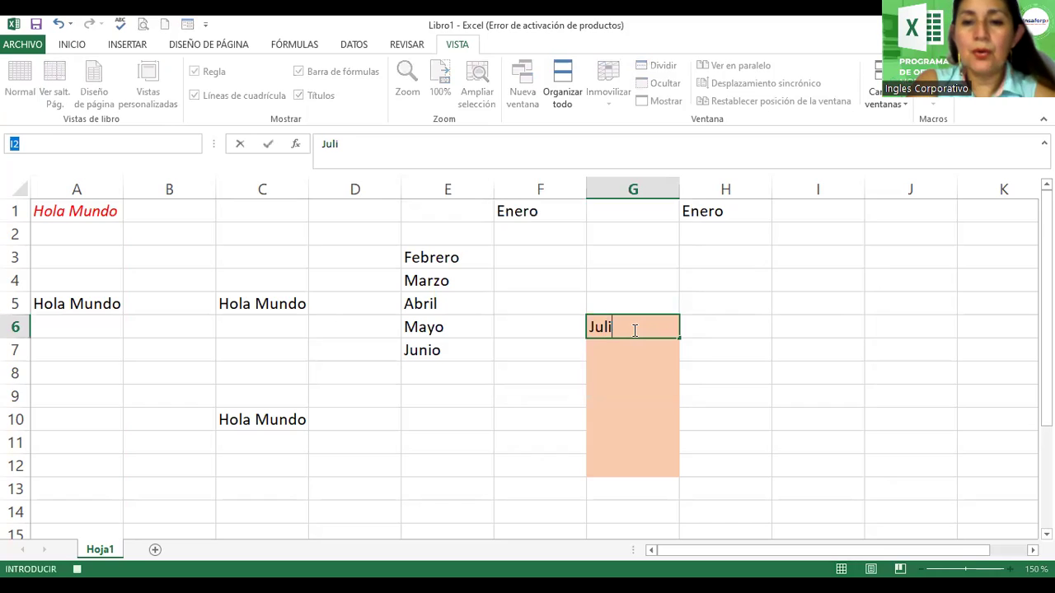
key("Return")
type("Agosto")
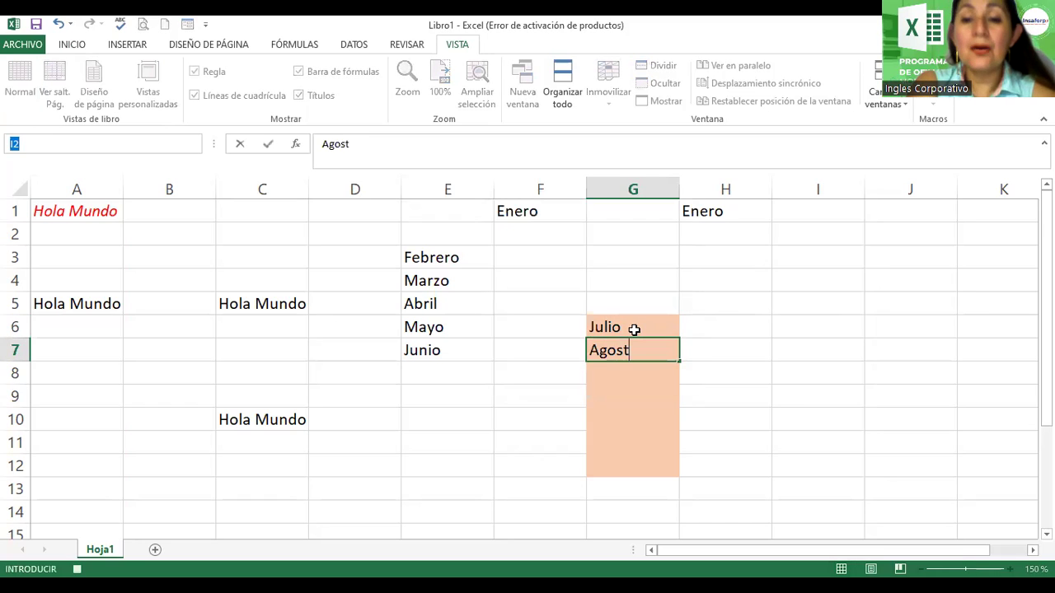
key("Return")
type("C")
key("BackSpace")
type("Septiembre")
key("Return")
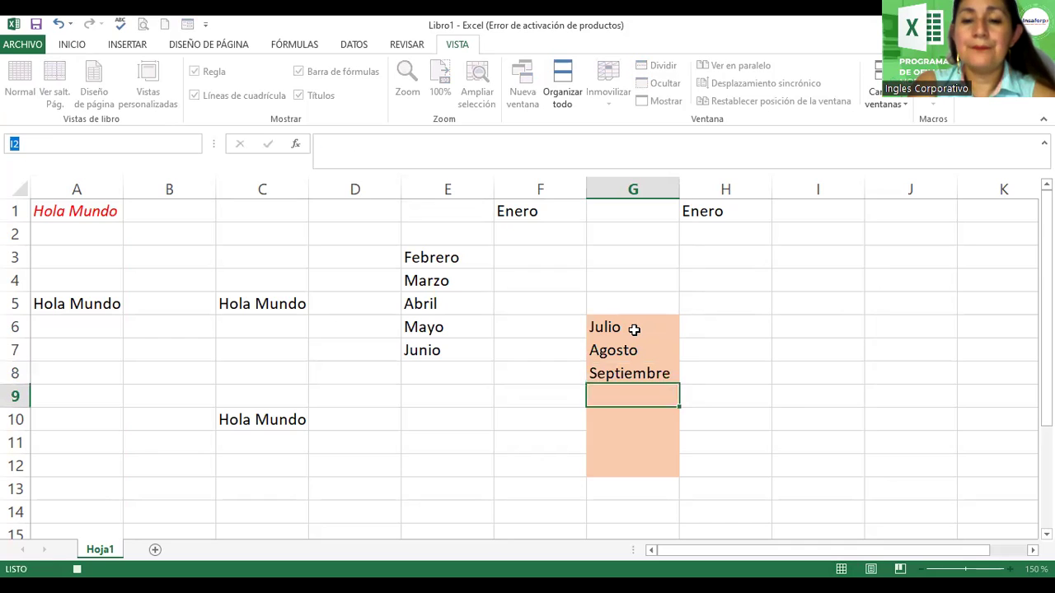
Step: Enter Octubre, Noviembre and Diciembre in cells G9 to G11, and stop recording the macro
type("Octubre")
key("Return")
type("Nomb")
key("BackSpace")
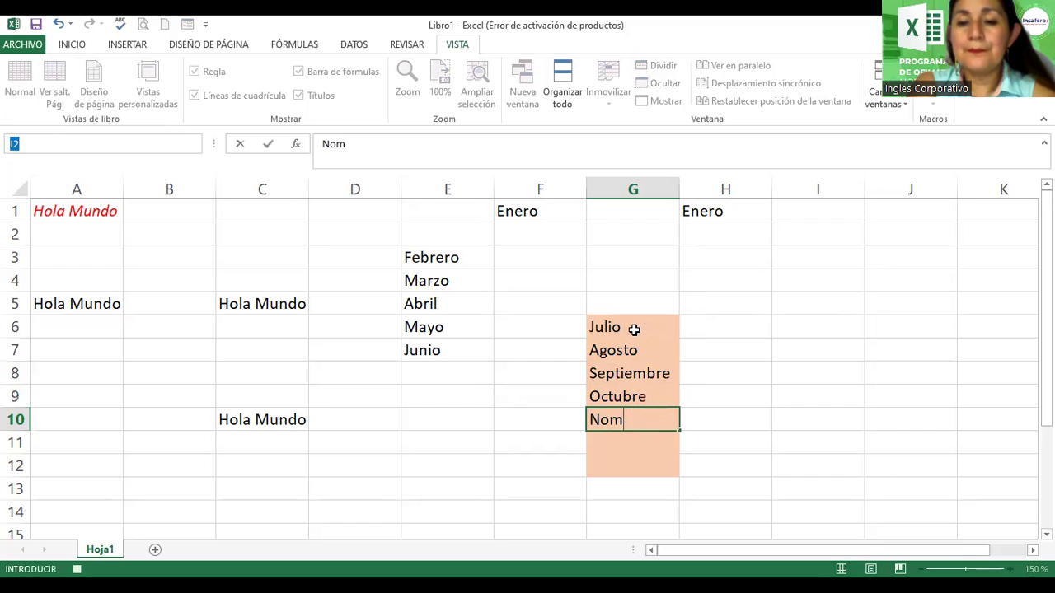
type("viembre")
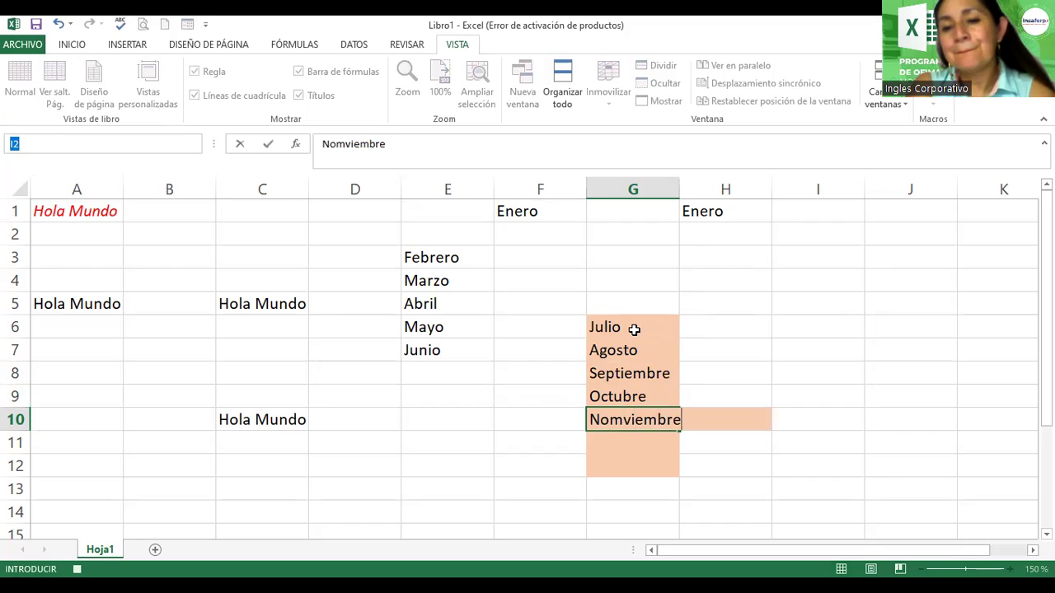
key("Return")
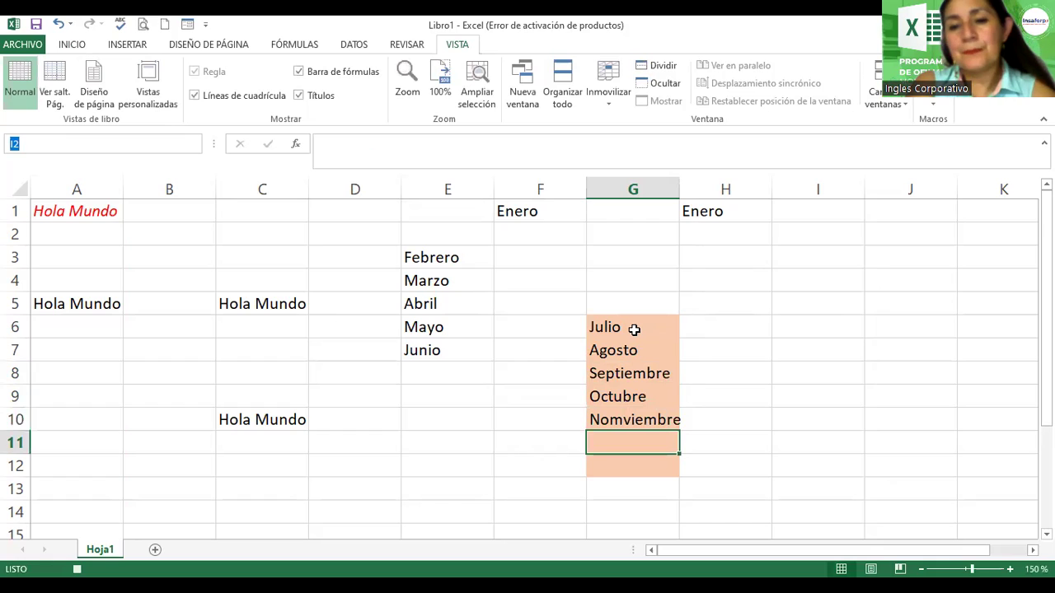
key("Up")
type("Noviembre")
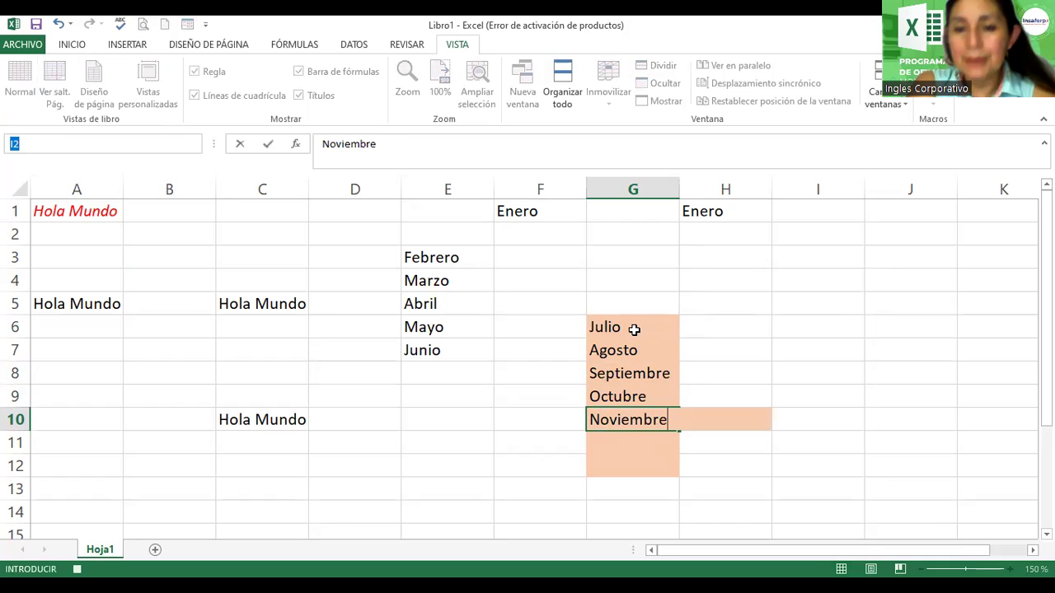
key("Return")
type("D")
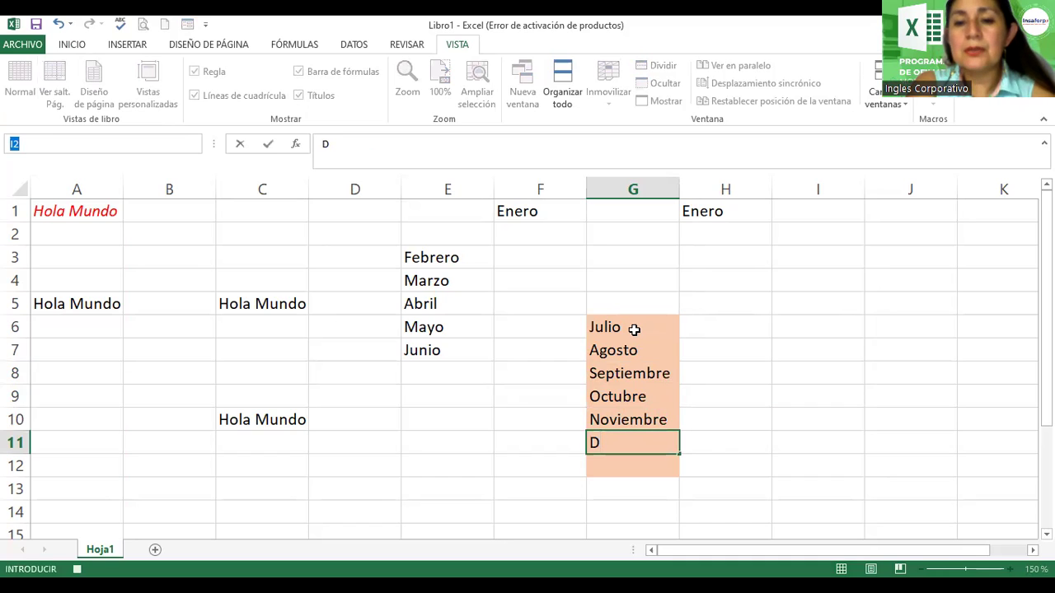
type("iciembre")
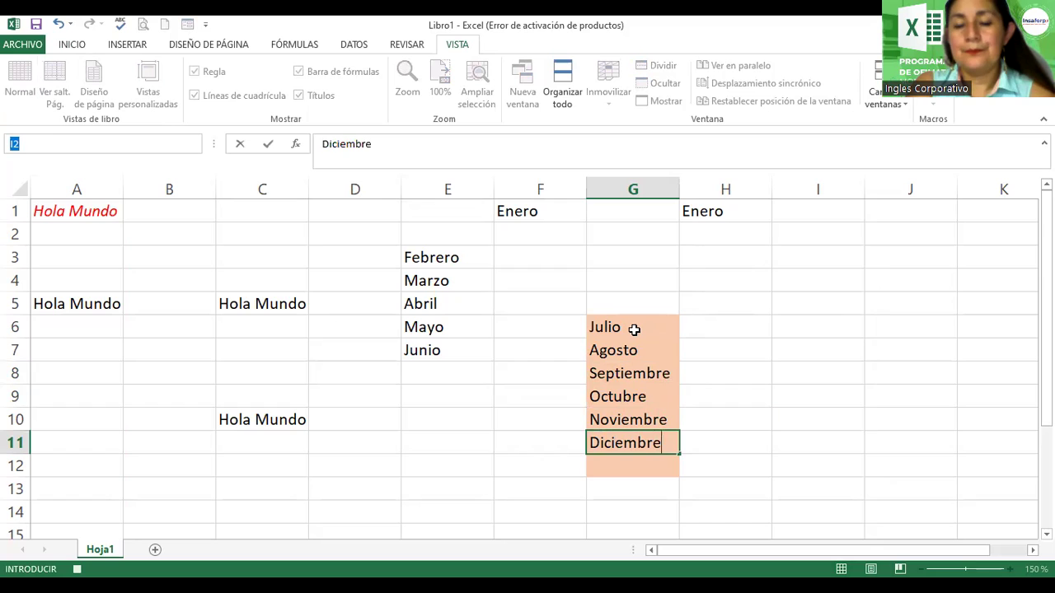
key("Return")
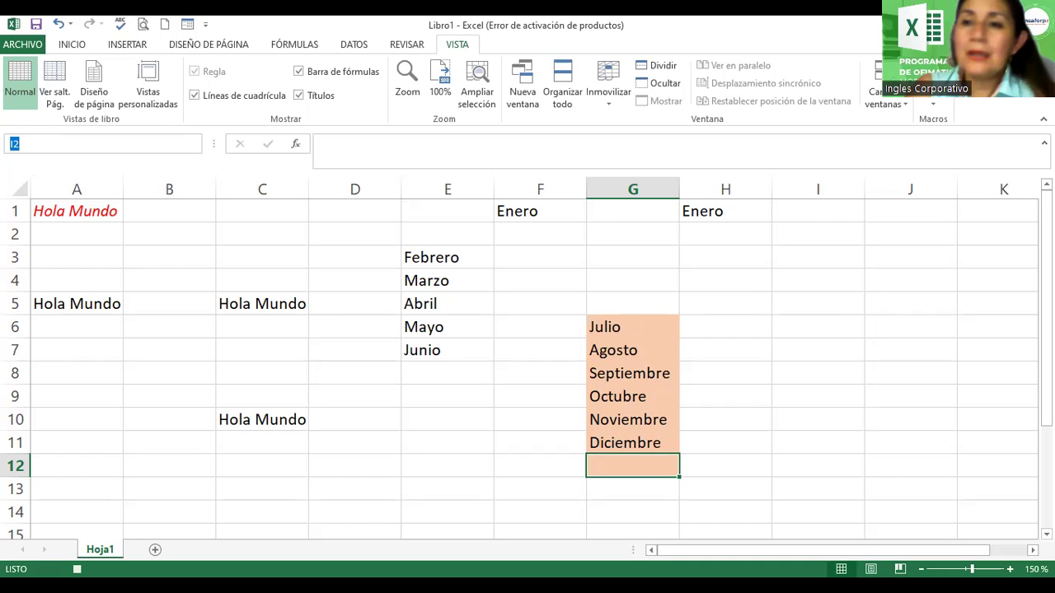
left_click(932, 104)
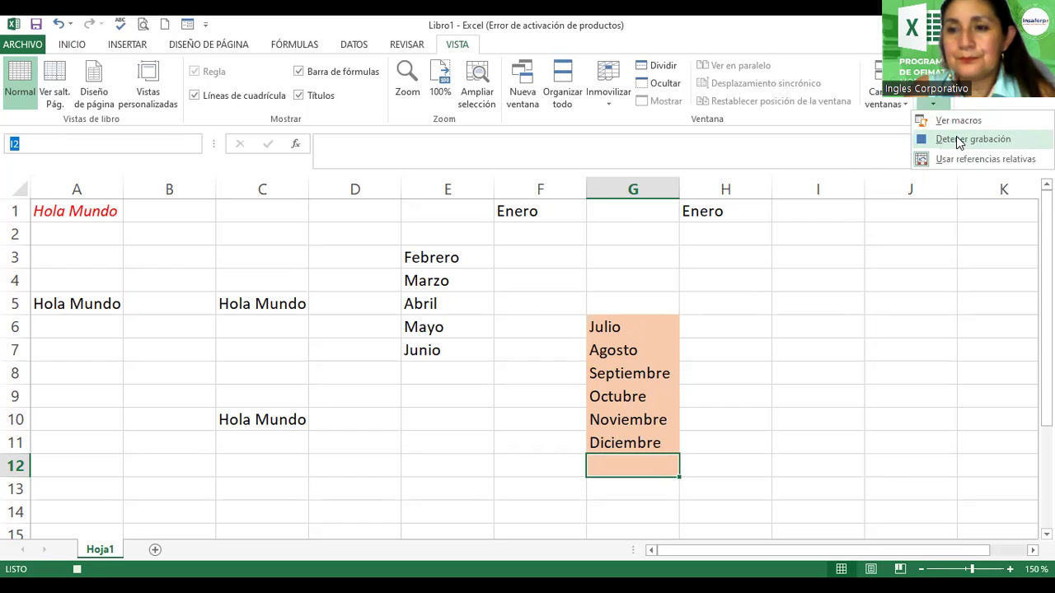
left_click(958, 141)
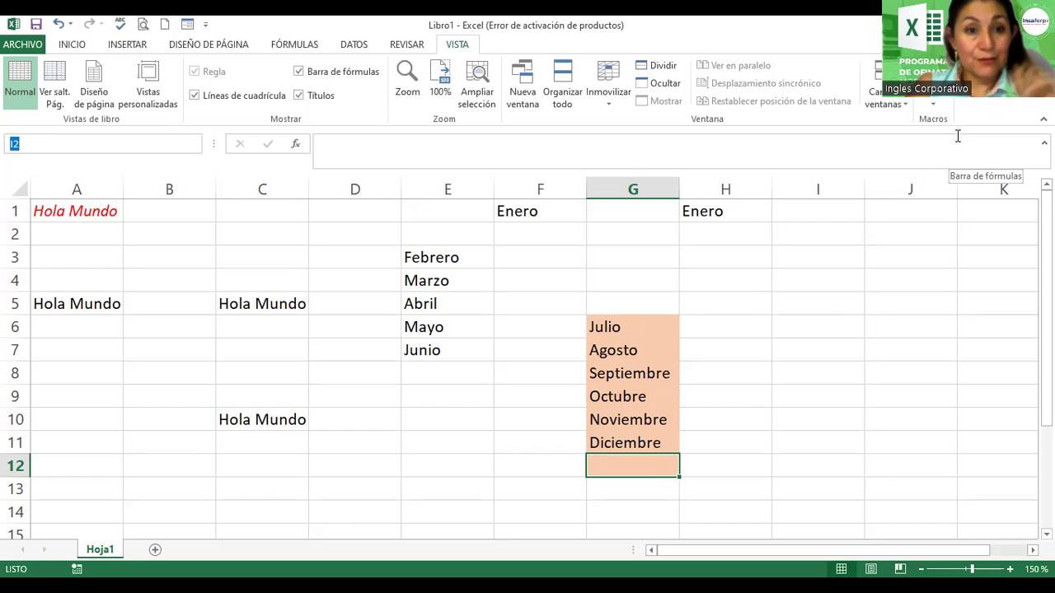
Step: Clear the contents of cells G6 to G12 and run the Meses_2 macro with cell J1 selected
left_click_drag(632, 325, 651, 461)
key("ctrl+c")
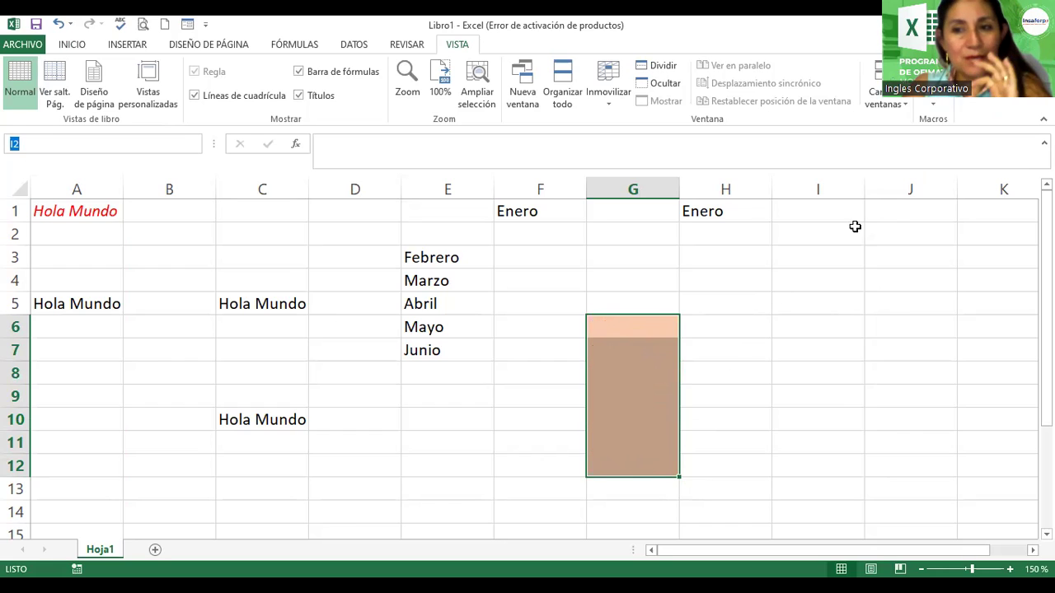
left_click(891, 213)
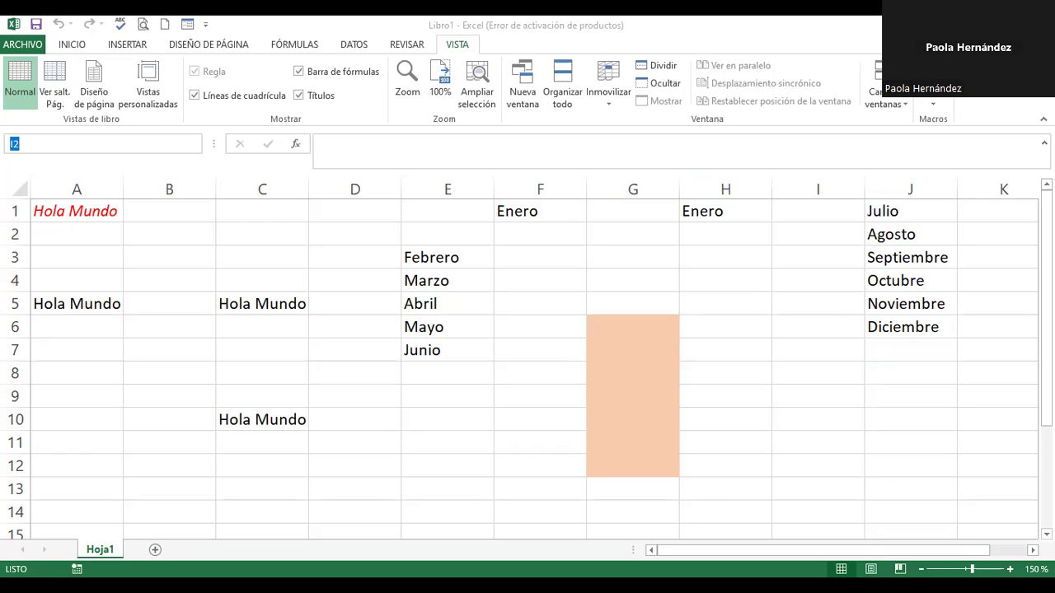
left_click(947, 350)
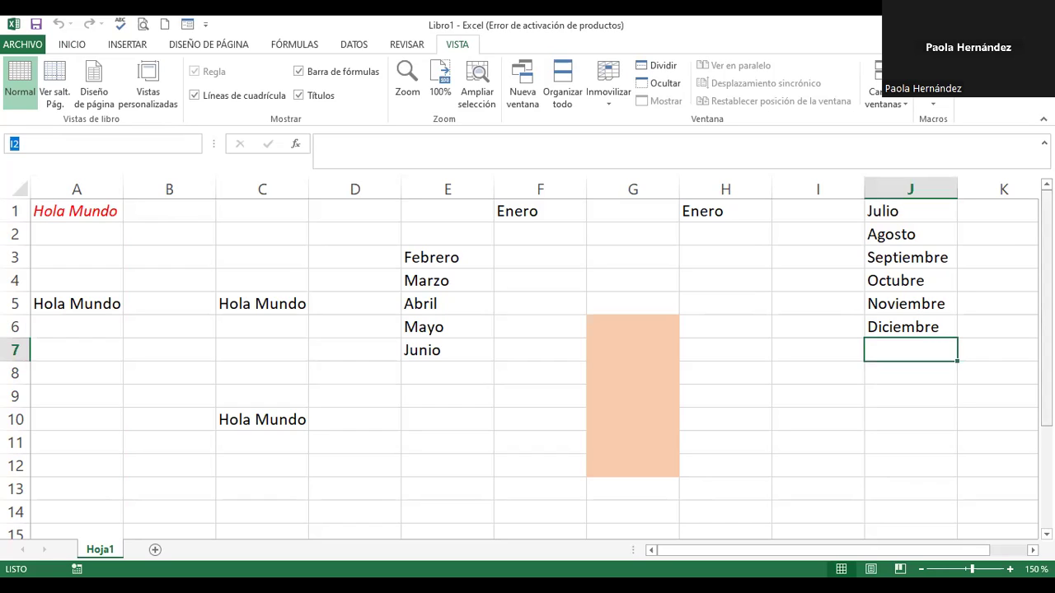
left_click(642, 323)
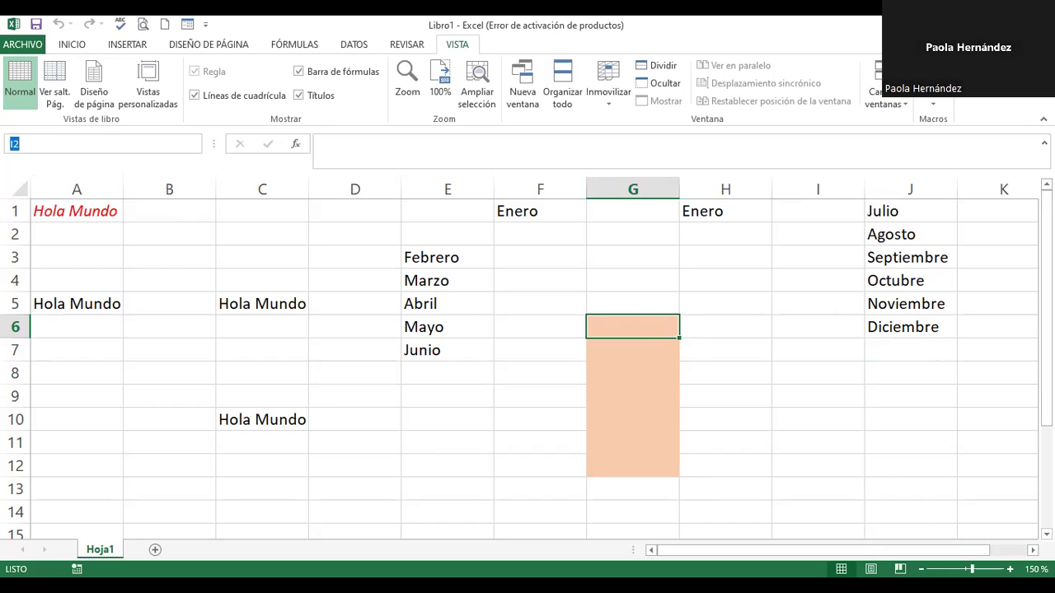
left_click(934, 101)
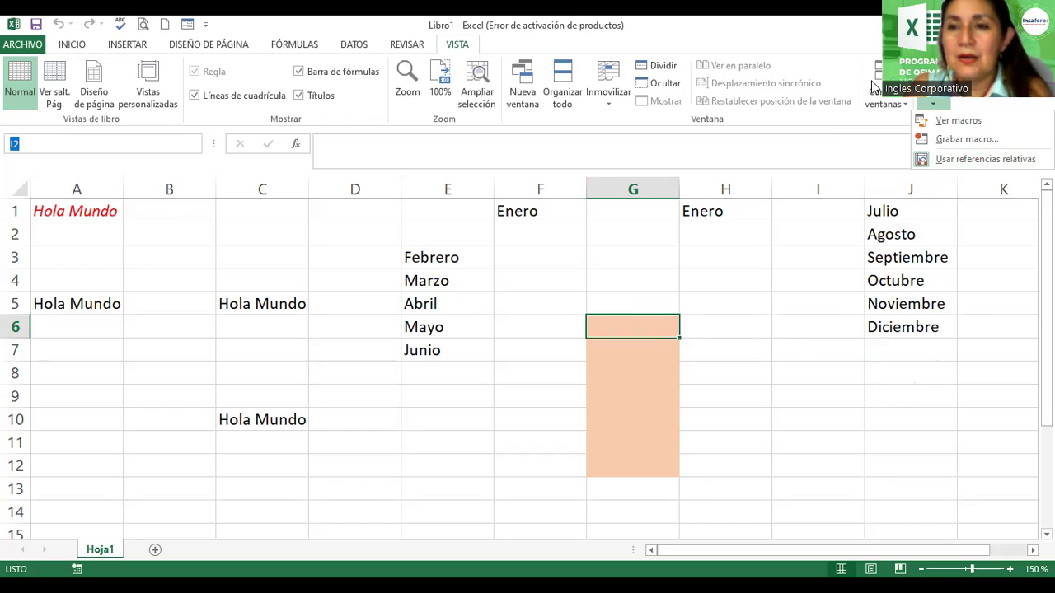
left_click(871, 111)
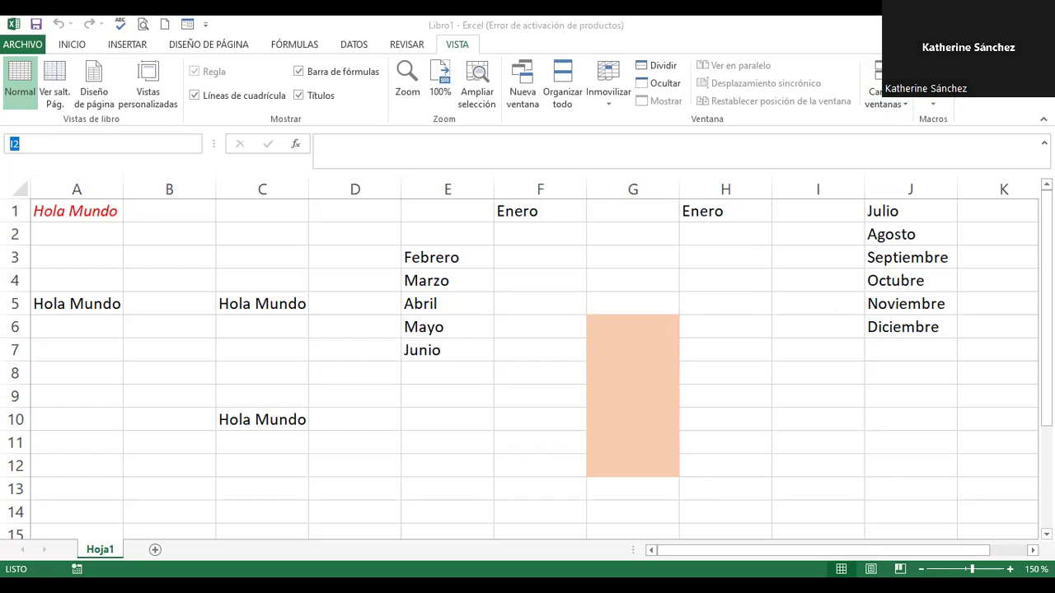
Step: Run the Meses_2 macro starting from each of the cells I7, G6, H5 and B8
left_click(797, 356)
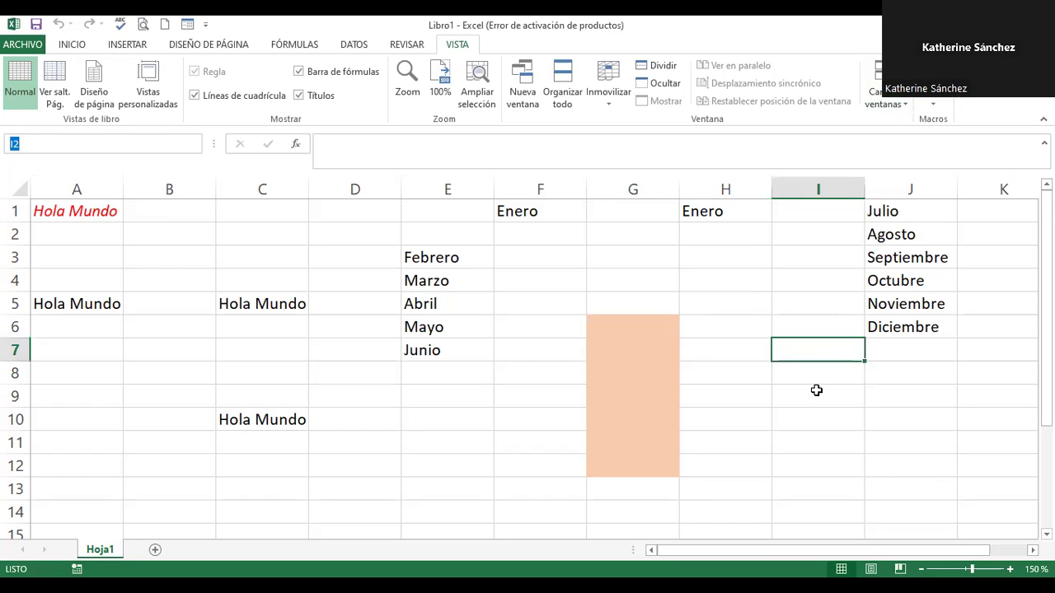
key("ctrl+v")
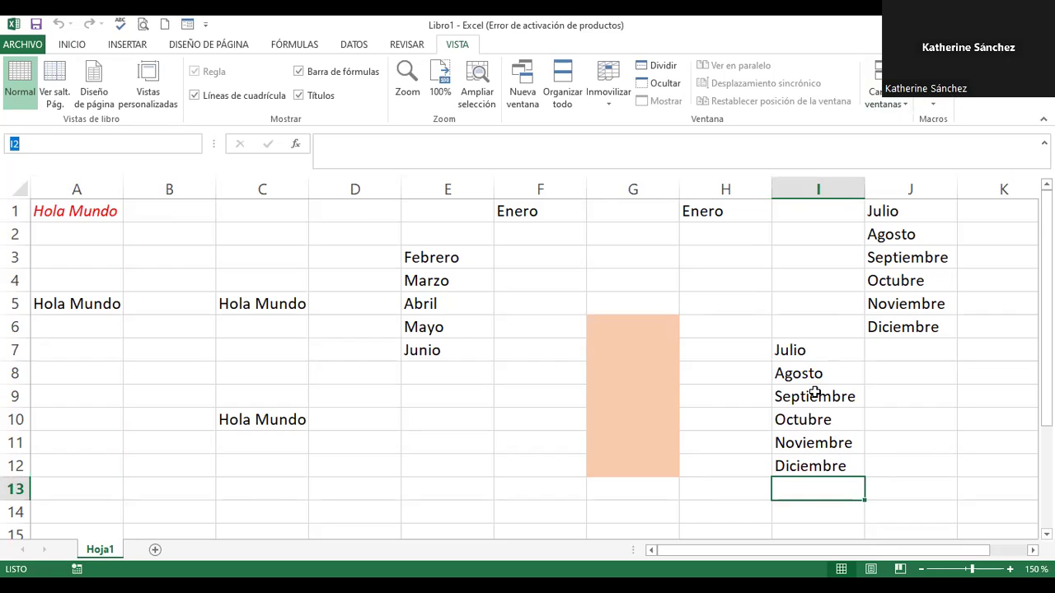
left_click(620, 324)
key("ctrl+v")
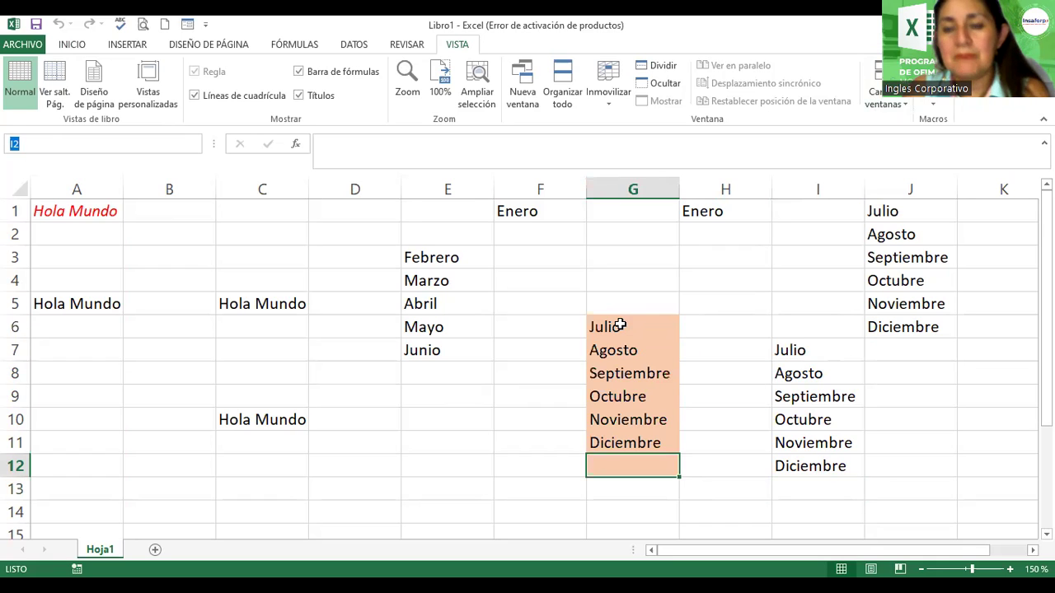
left_click(712, 306)
key("ctrl+v")
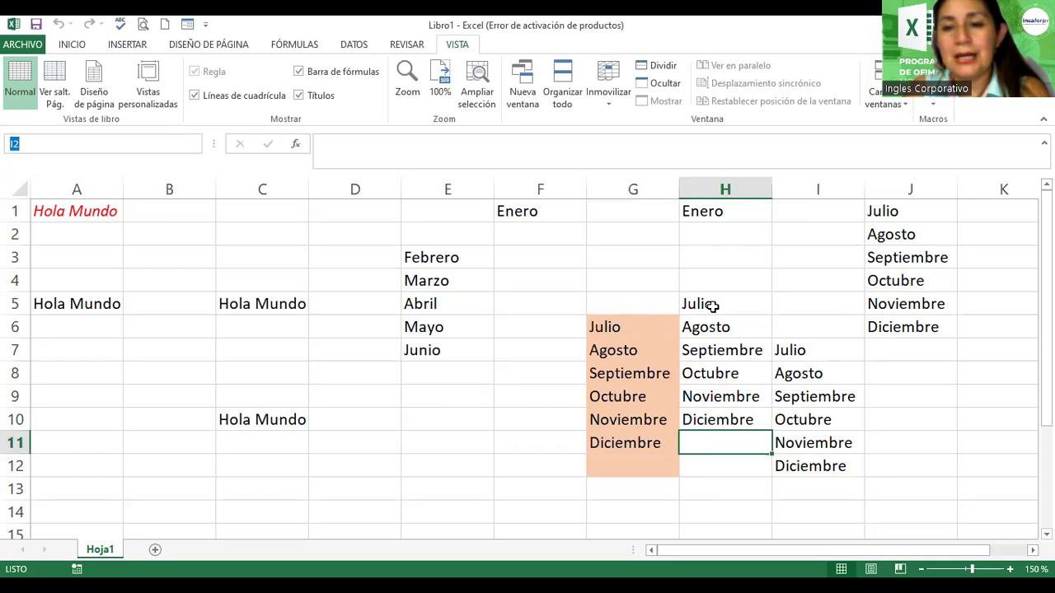
left_click(149, 367)
key("ctrl+v")
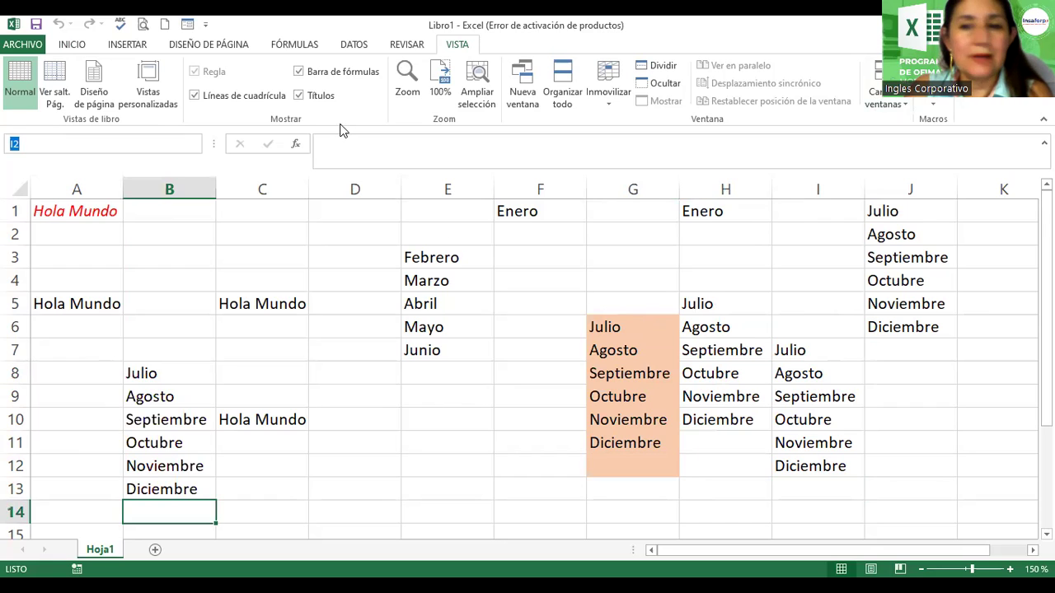
key("alt+Tab")
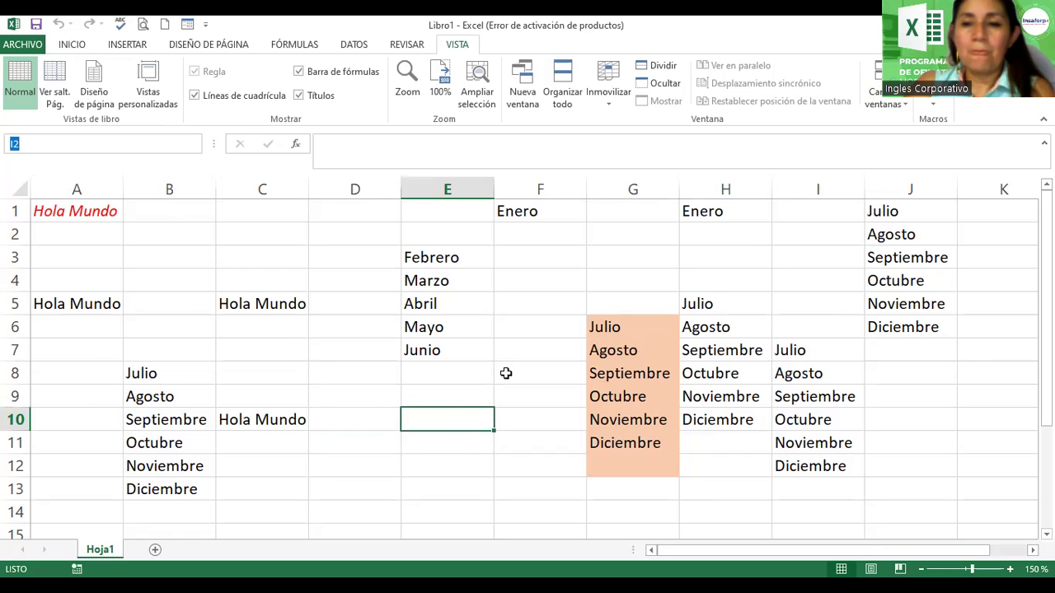
left_click_drag(971, 550, 1006, 550)
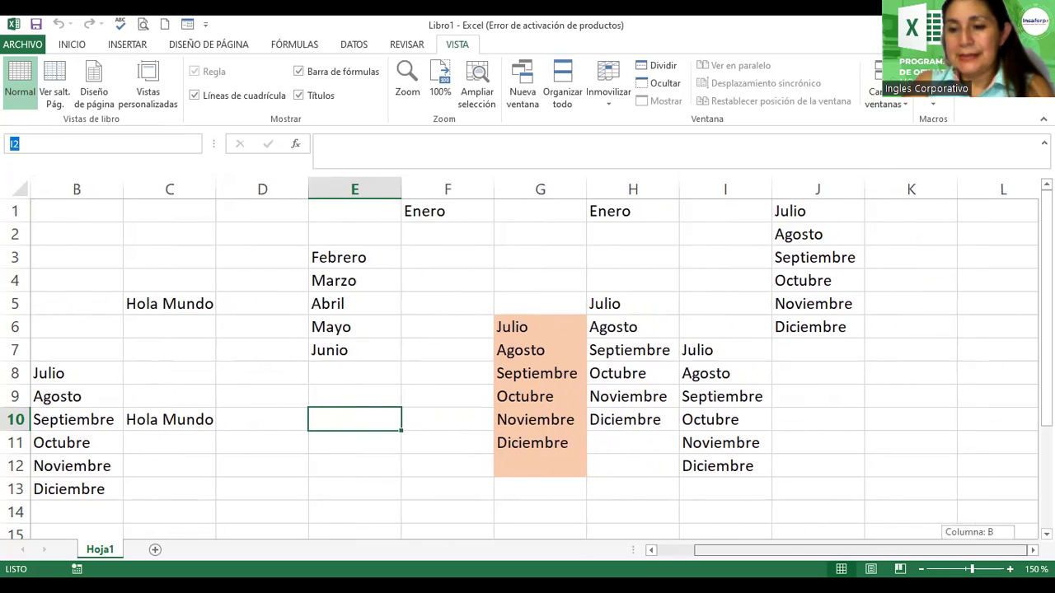
scroll(527, 354, "right", 3)
scroll(426, 294, "right", 5)
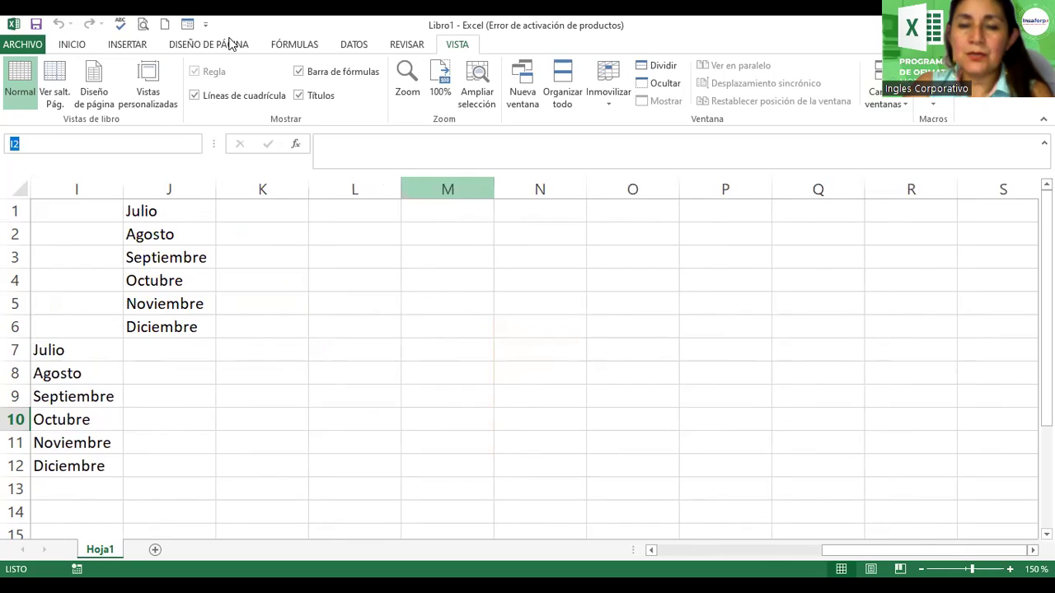
left_click(932, 105)
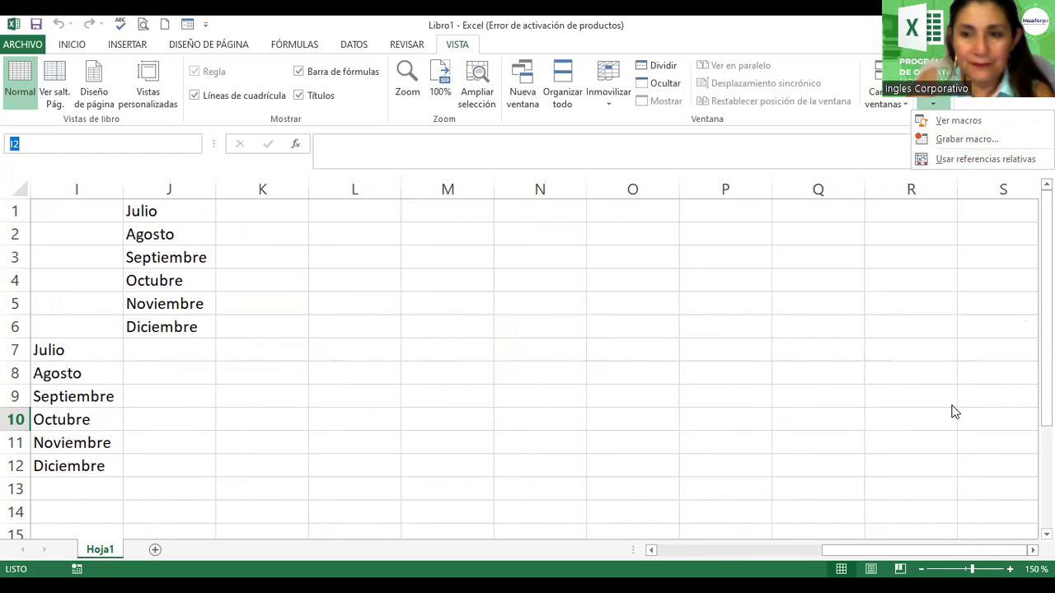
left_click(928, 159)
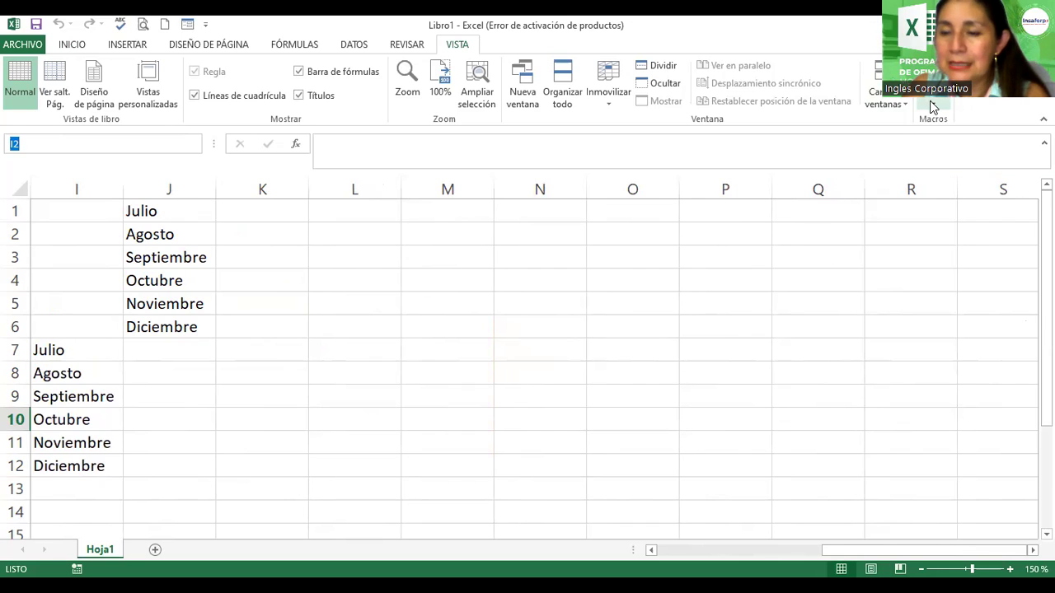
left_click(932, 103)
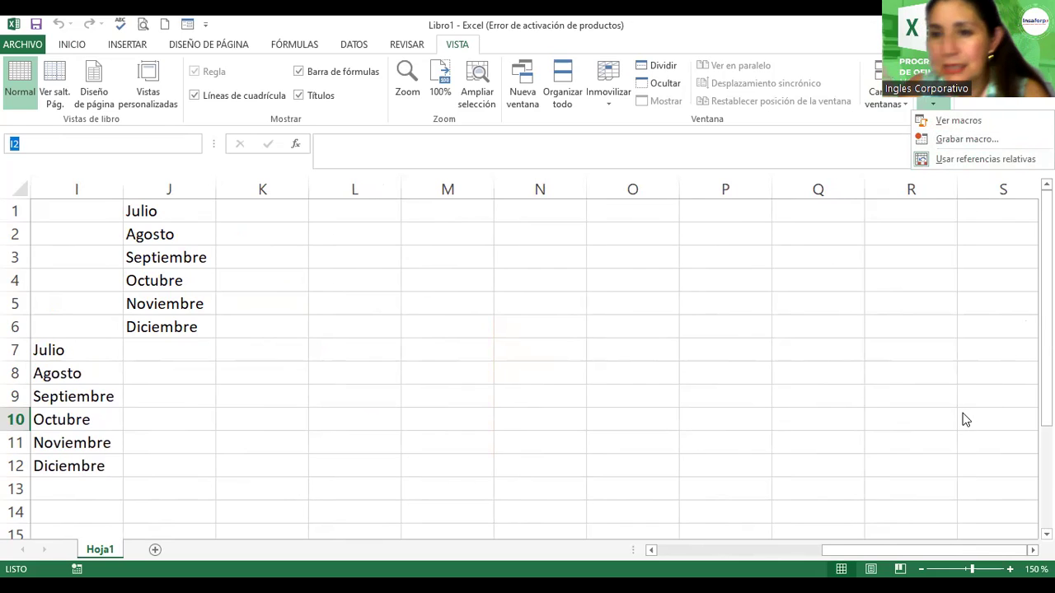
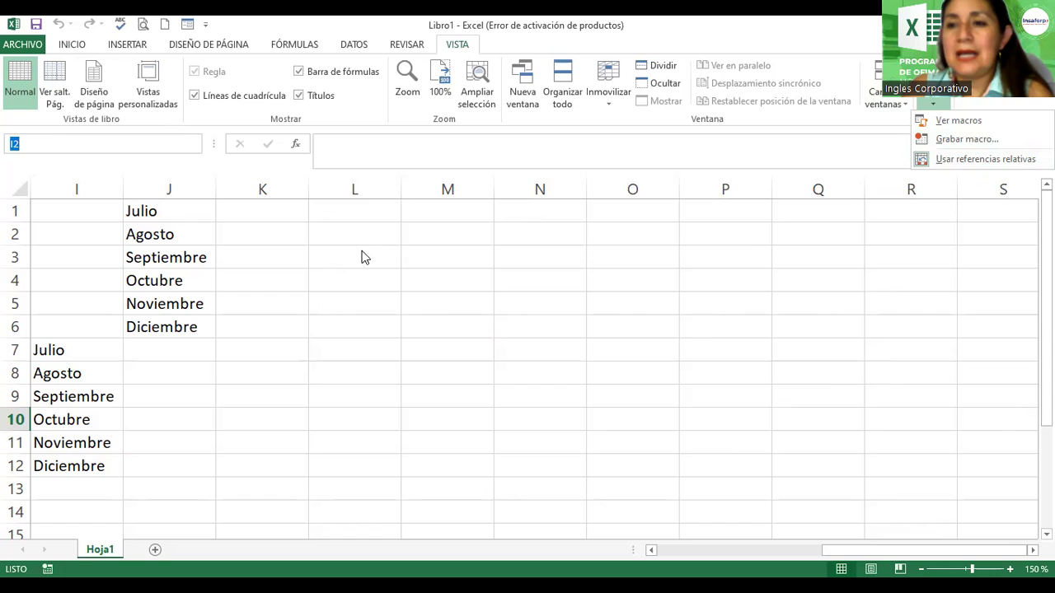
Step: Set up a new macro recording named Meses3 with cell L2 selected
left_click(363, 227)
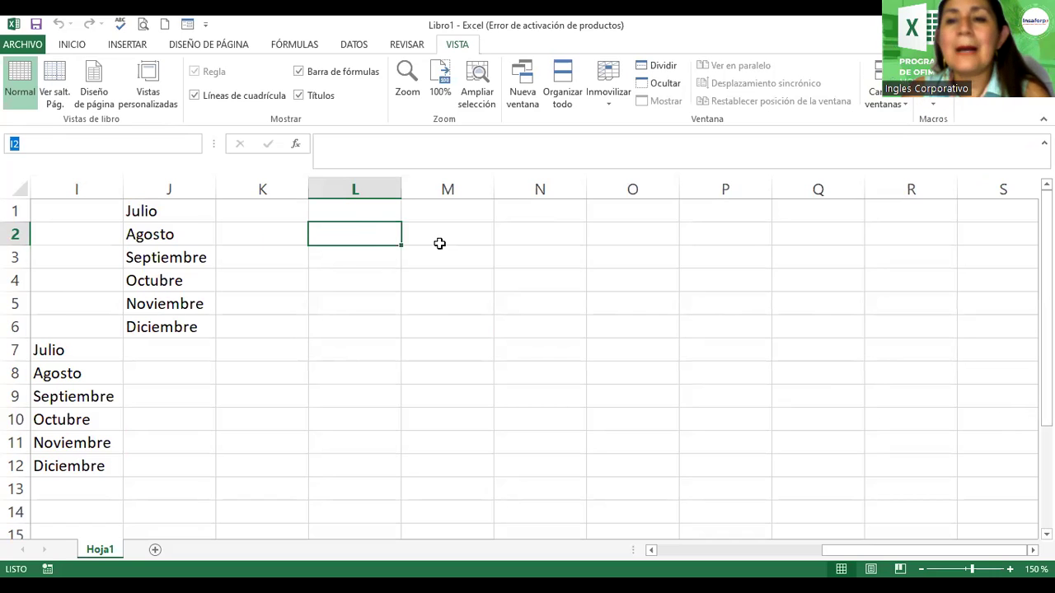
left_click(933, 104)
left_click(960, 140)
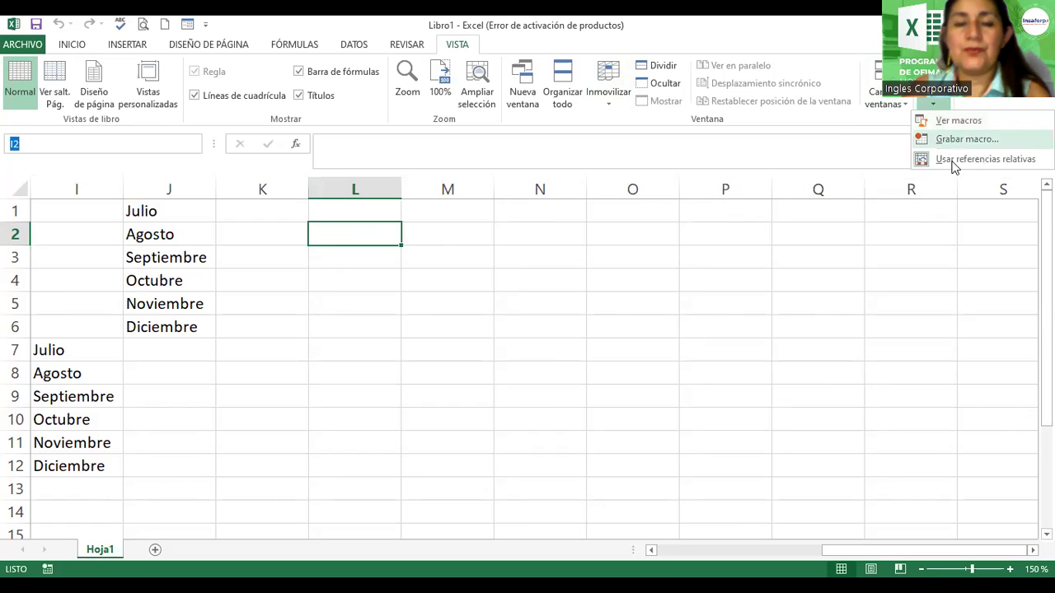
type("Mese")
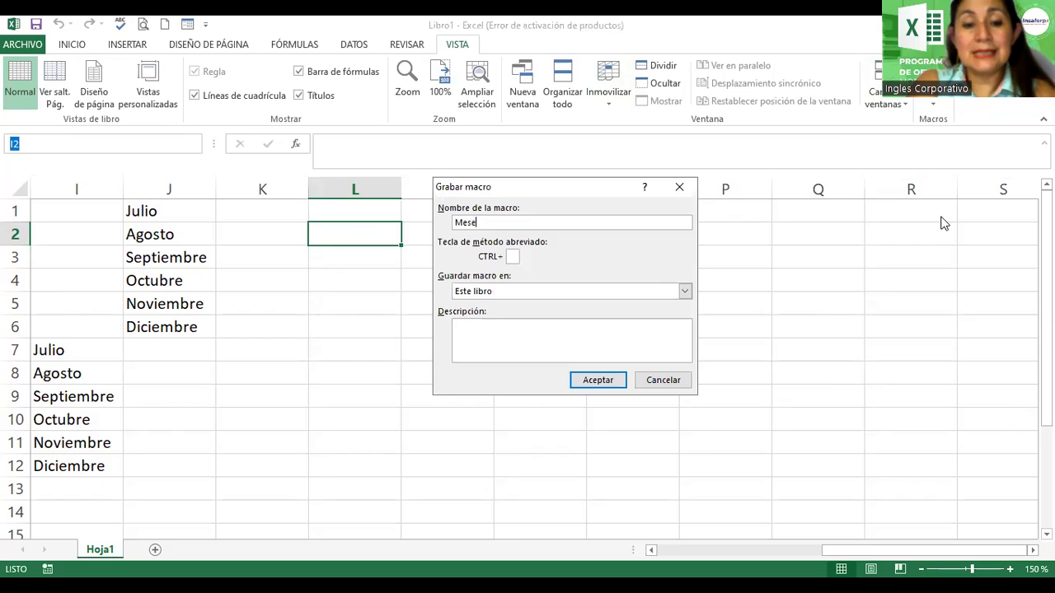
type("s3")
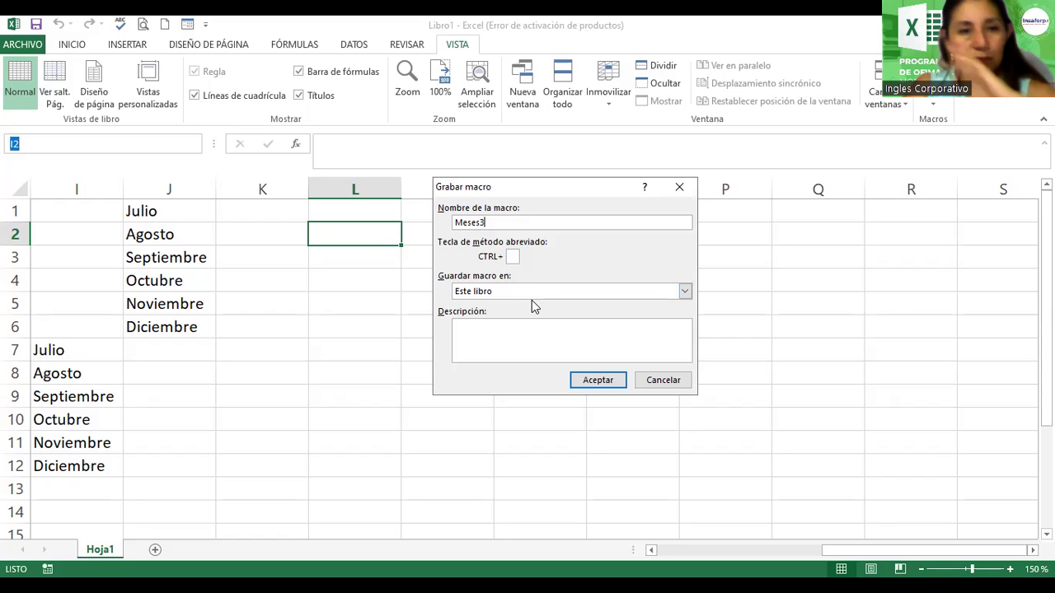
Step: Describe the macro as "Macro que ejecuta los meses del año." and start recording
left_click(485, 335)
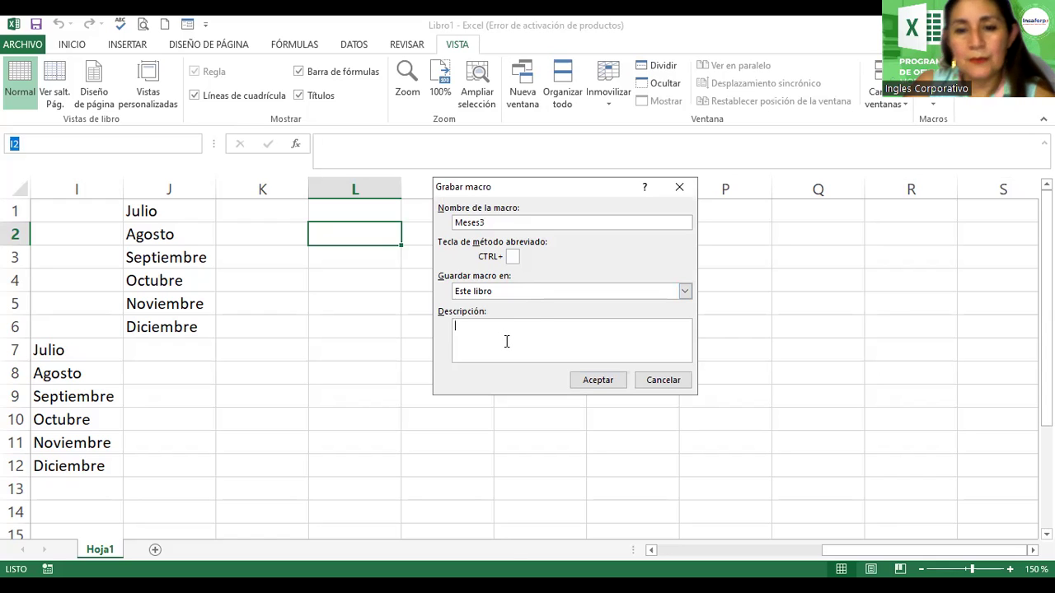
type("Las")
key("BackSpace")
key("BackSpace")
key("BackSpace")
type("Macro ")
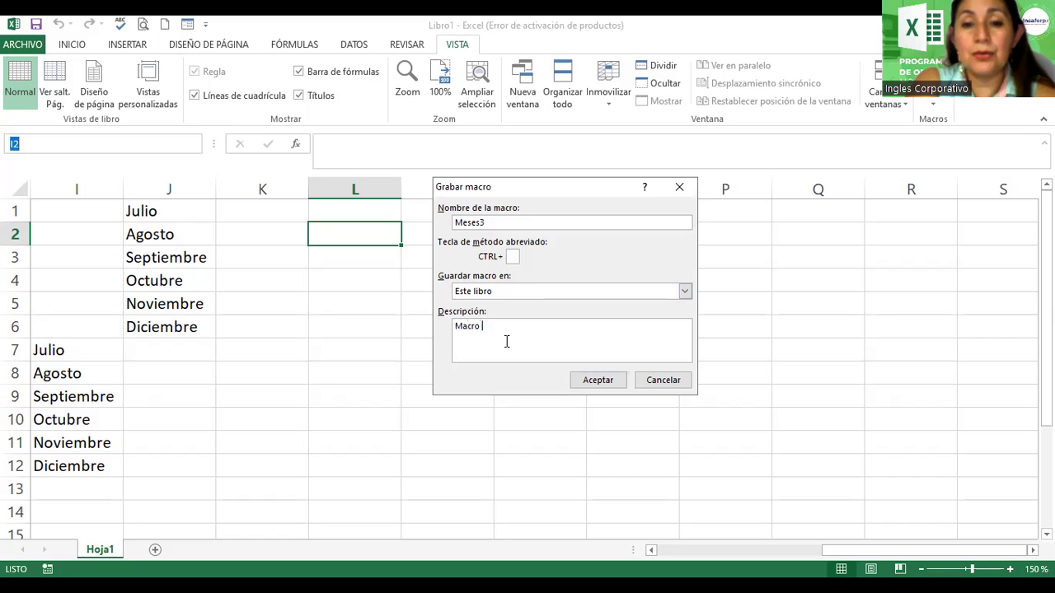
type("que ejecuta")
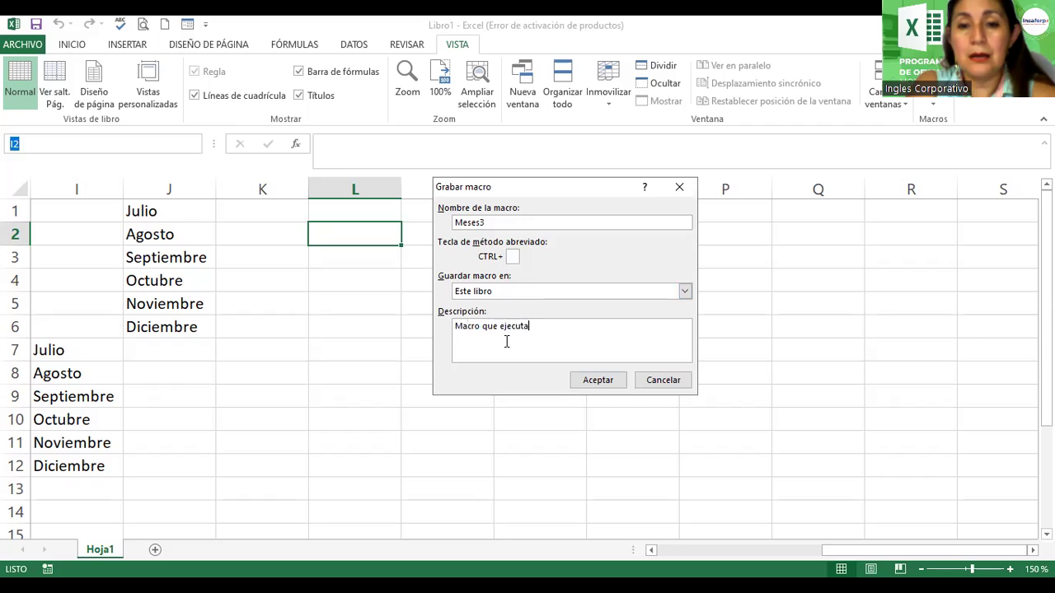
type(" los meses del año")
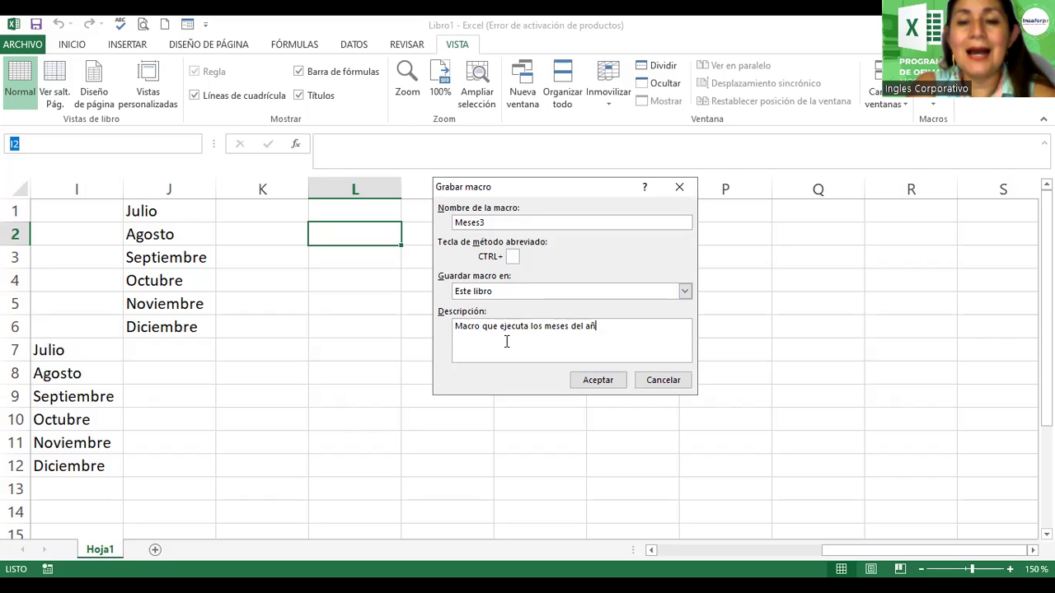
type(".")
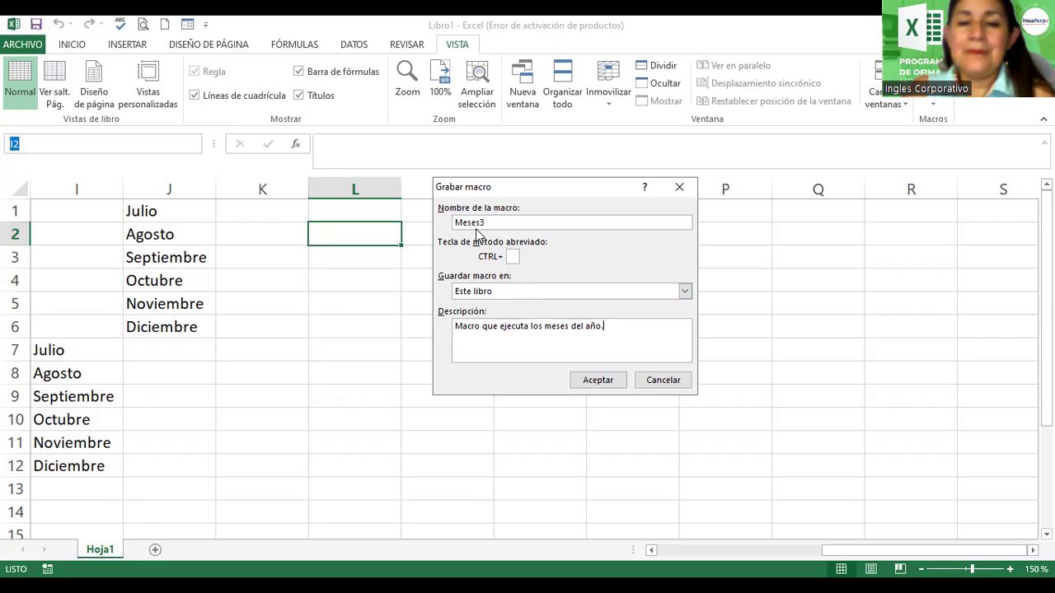
left_click(594, 380)
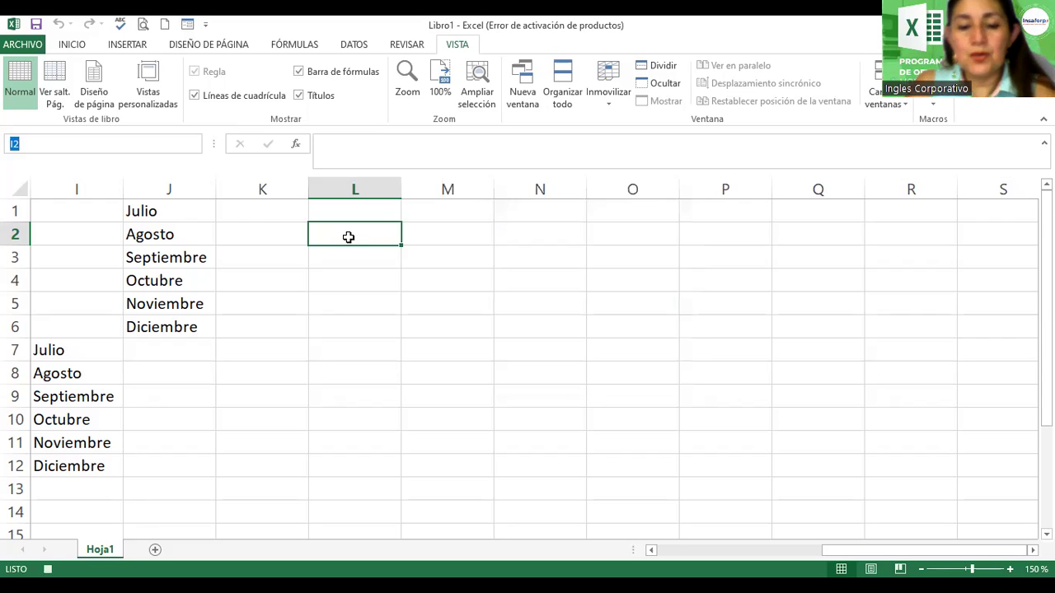
Step: Enter Enero, Febrero, Marzo and Abril across row 2 in cells L2 to O2
type("Enero")
key("Tab")
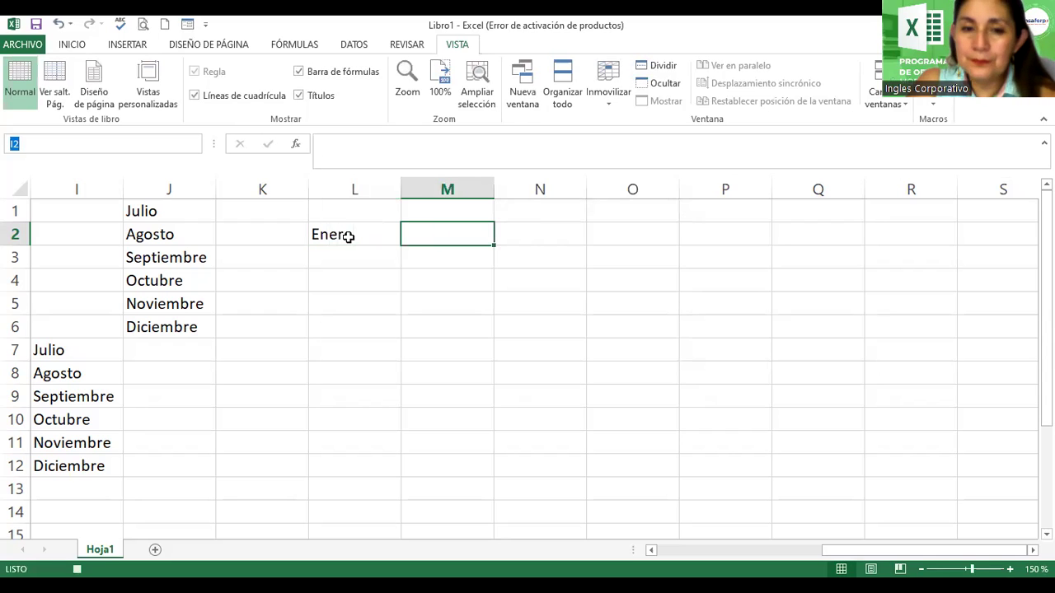
type("Febrero")
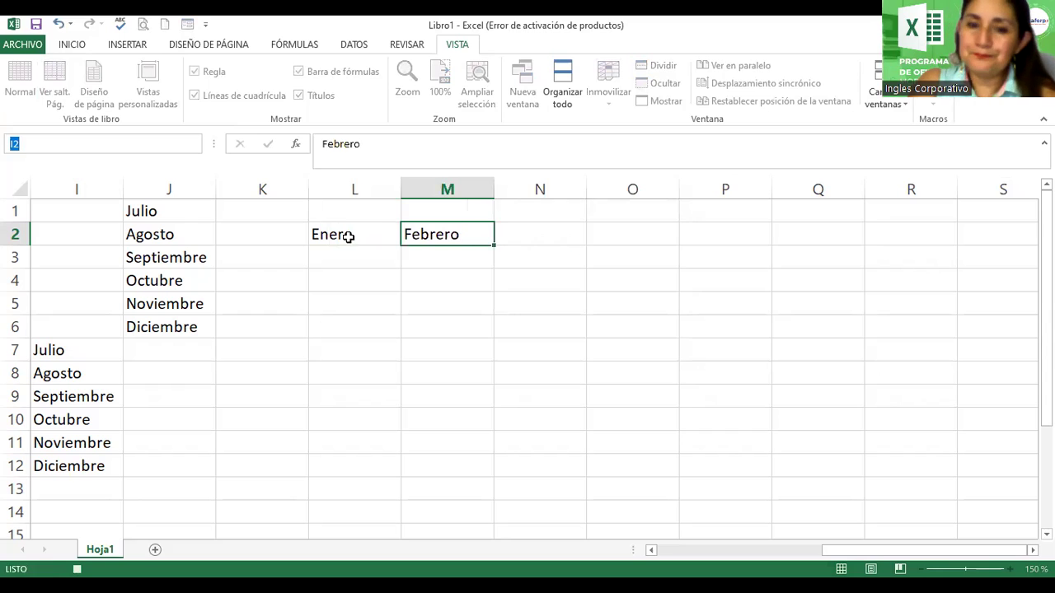
key("Tab")
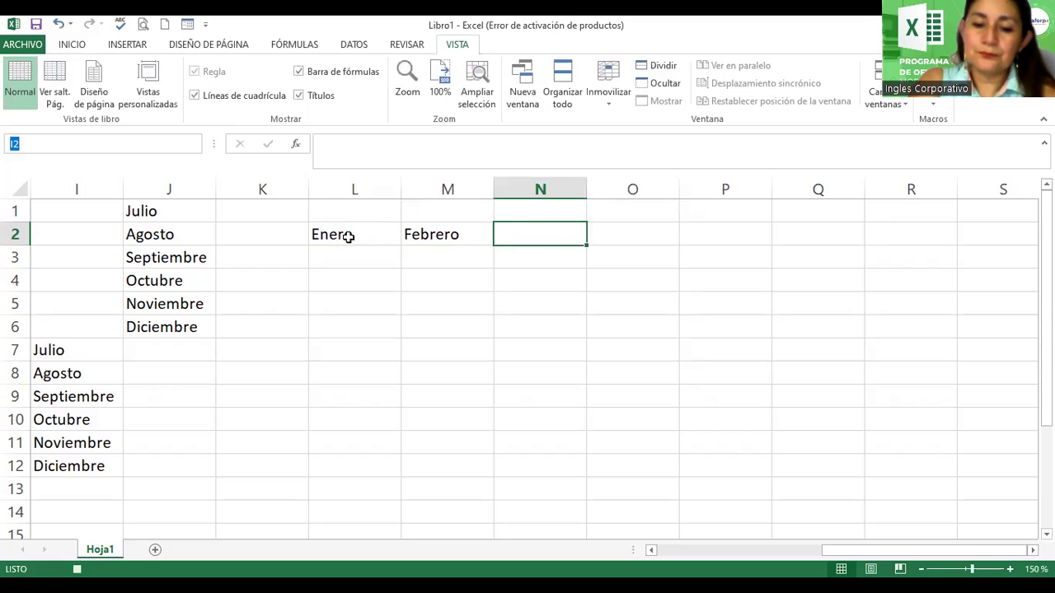
type("Marzo")
key("Tab")
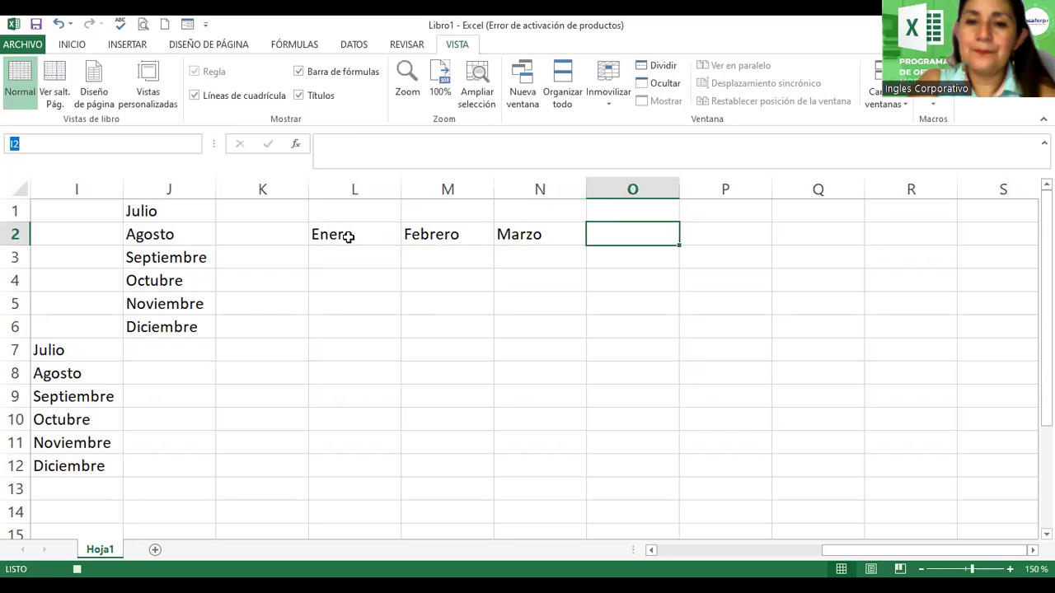
type("Abril")
key("Tab")
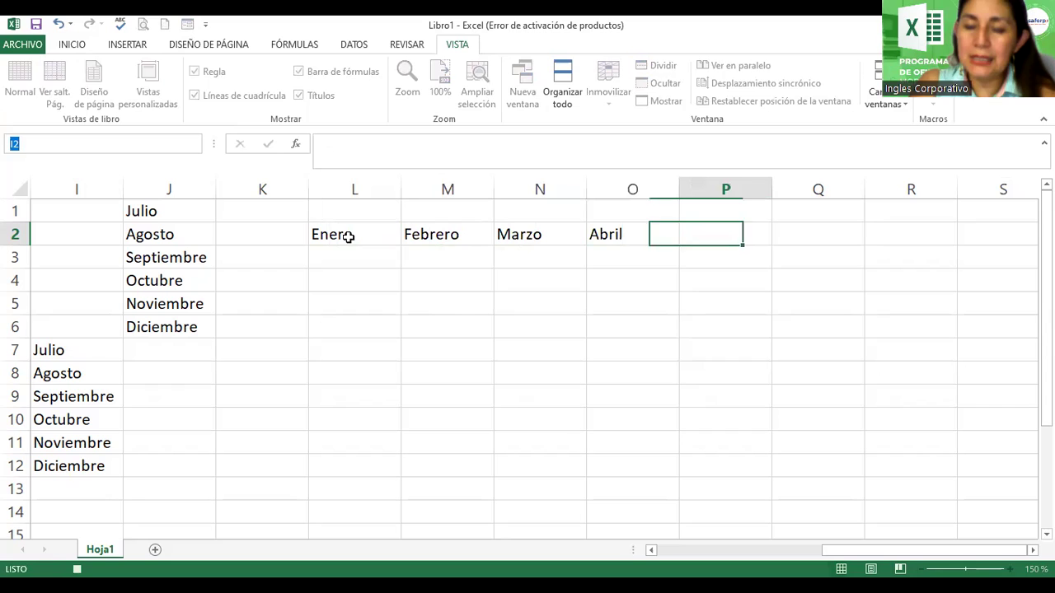
Step: Enter Mayo, Junio, Julio and Agosto across row 2 in cells P2 to S2
type("Mayo")
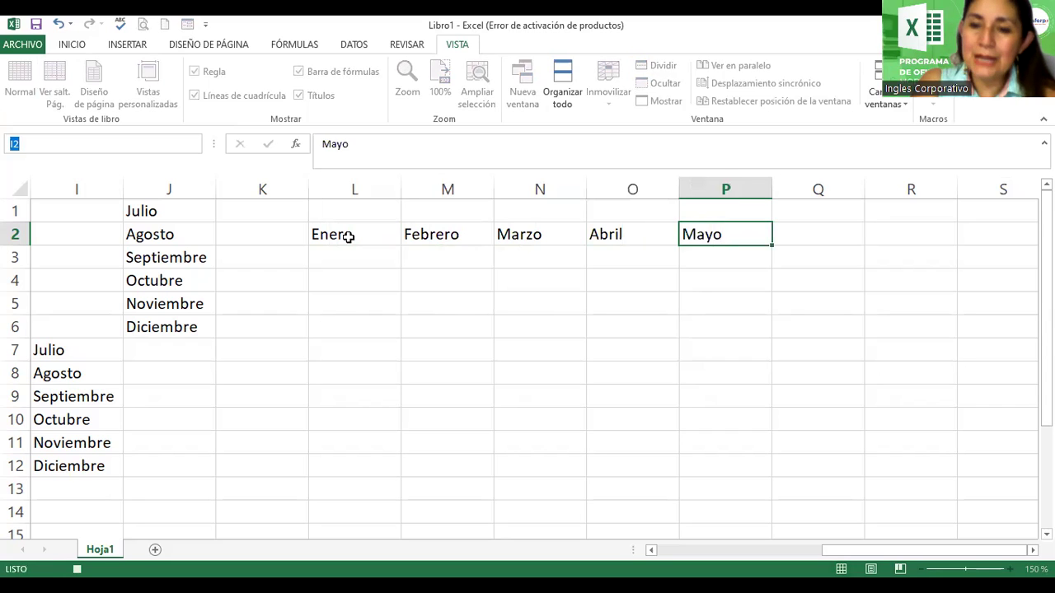
key("Tab")
type("Jun")
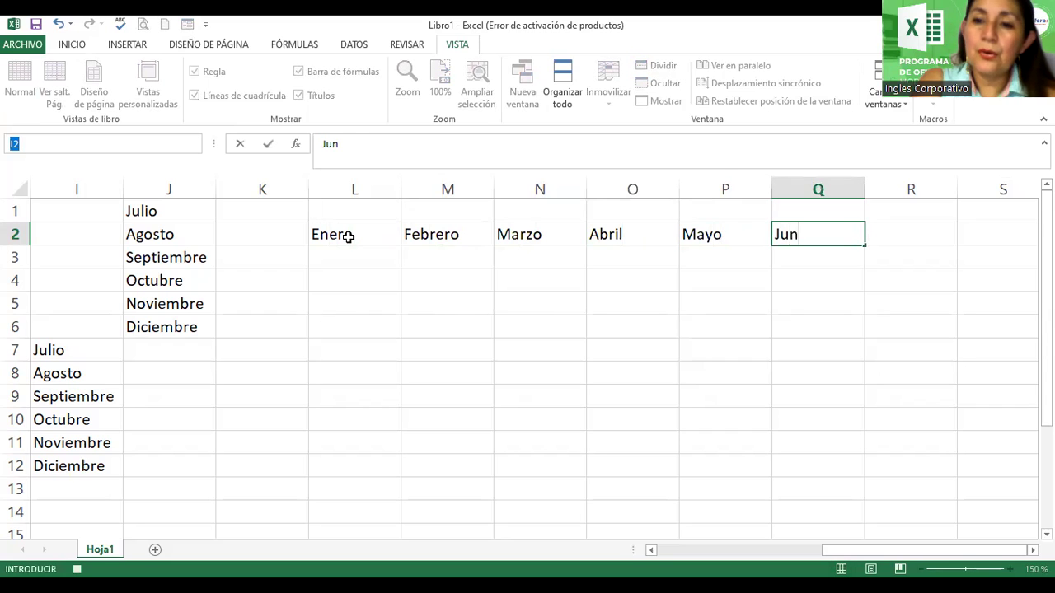
type("io")
key("Tab")
type("Julio")
key("Tab")
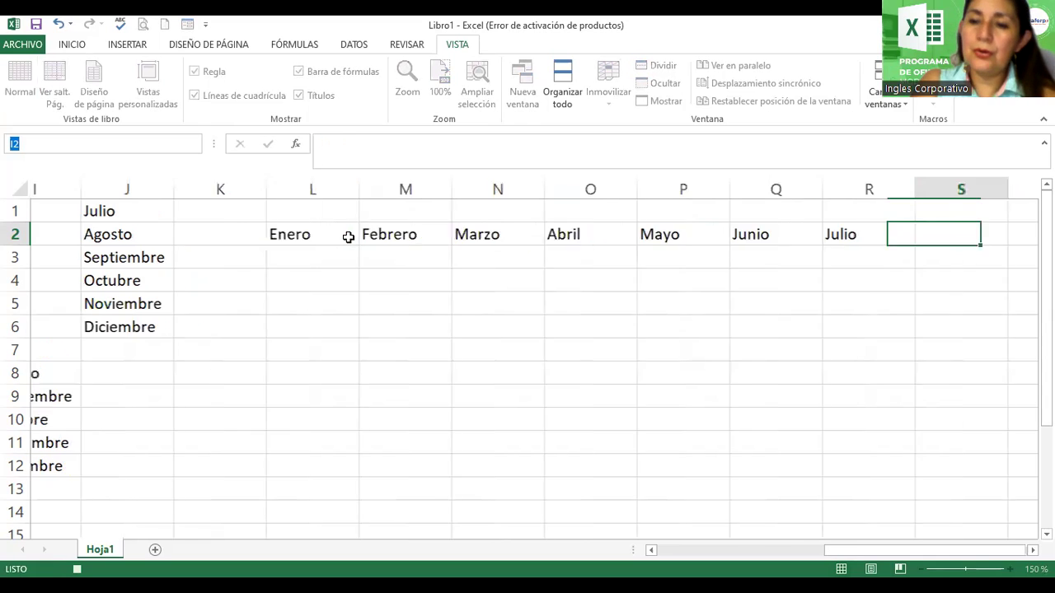
type("Agosto")
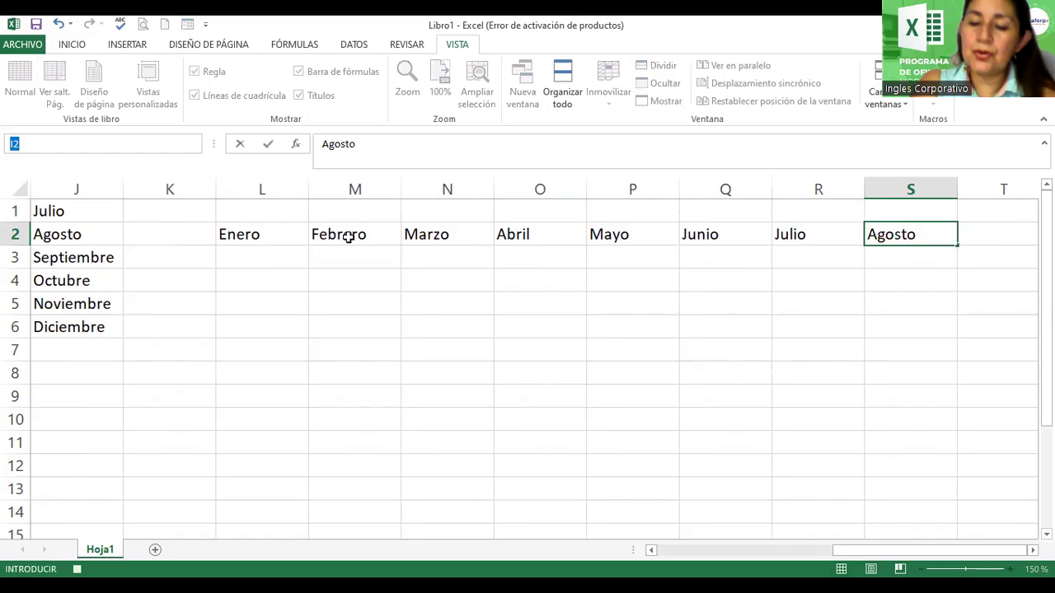
key("Tab")
Step: Enter Septiembre, Octubre, Noviembre and Diciembre across row 2 in cells T2 to W2
type("Septiembre")
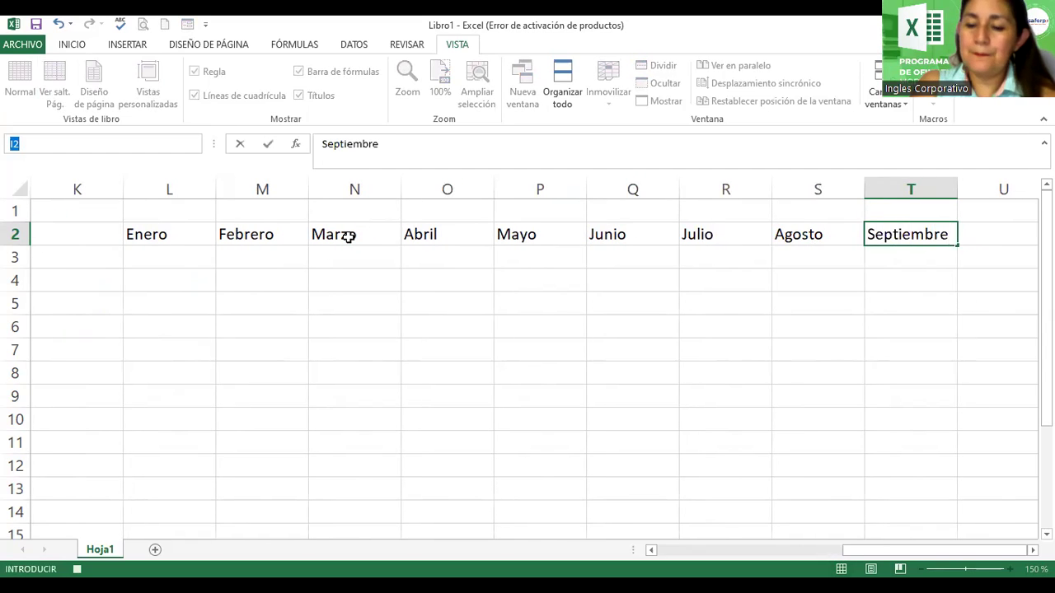
key("Tab")
type("O")
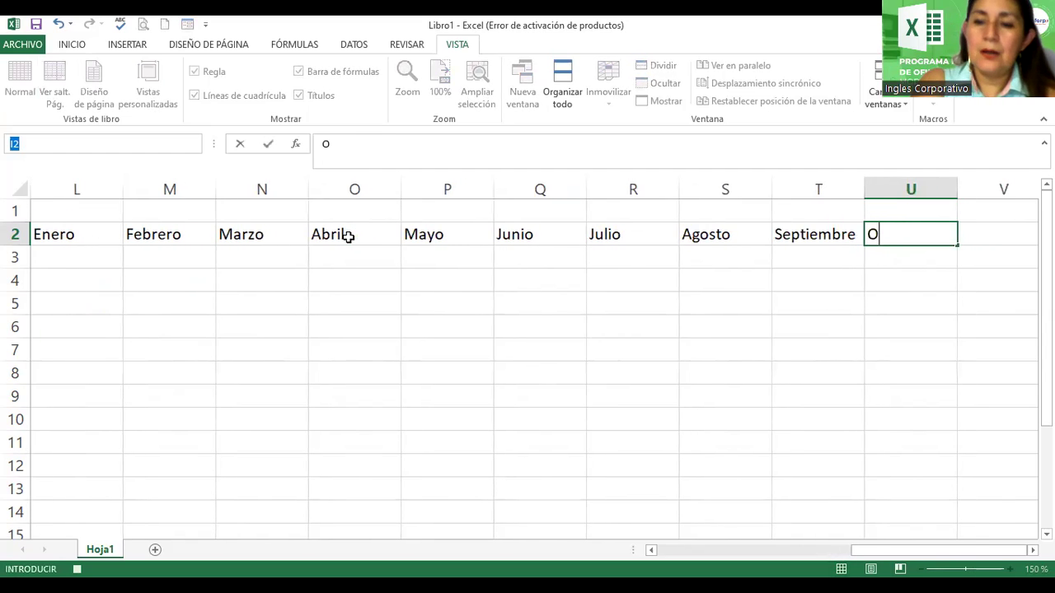
type("ctubre")
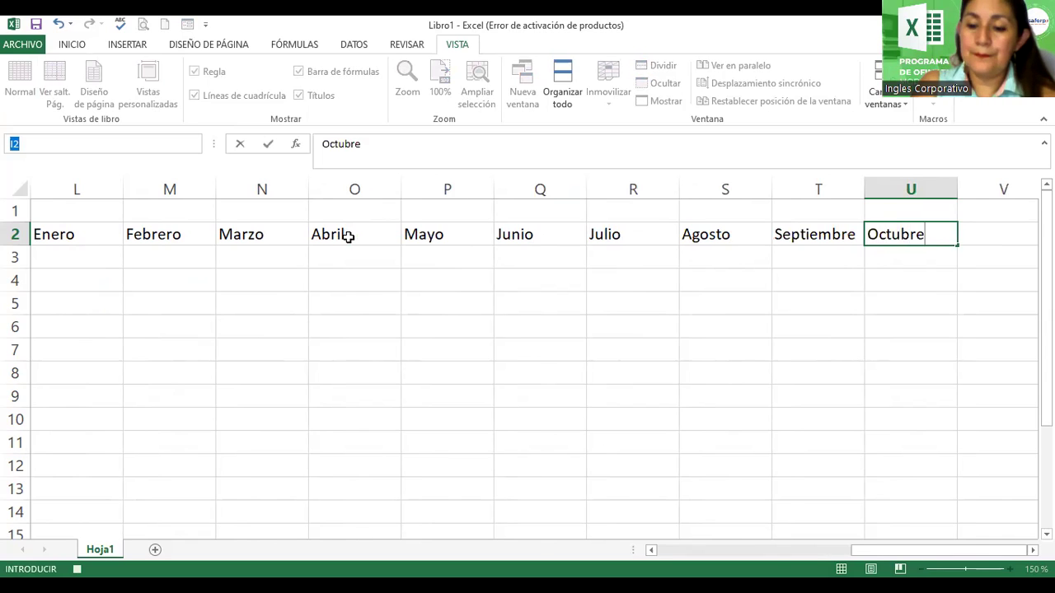
key("Tab")
type("Noviemb")
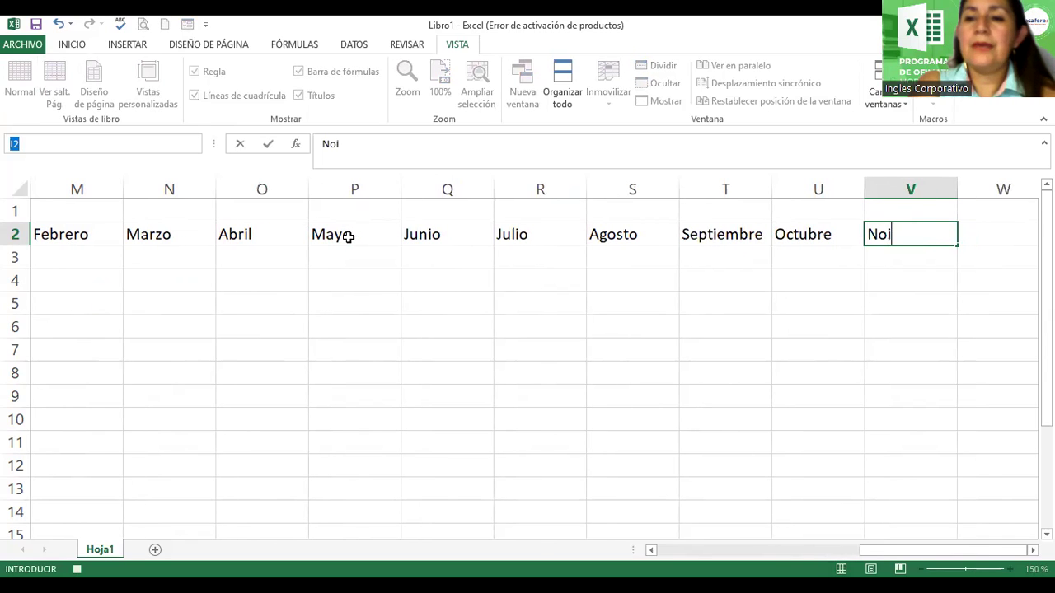
type("re")
key("Tab")
type("Diciembre")
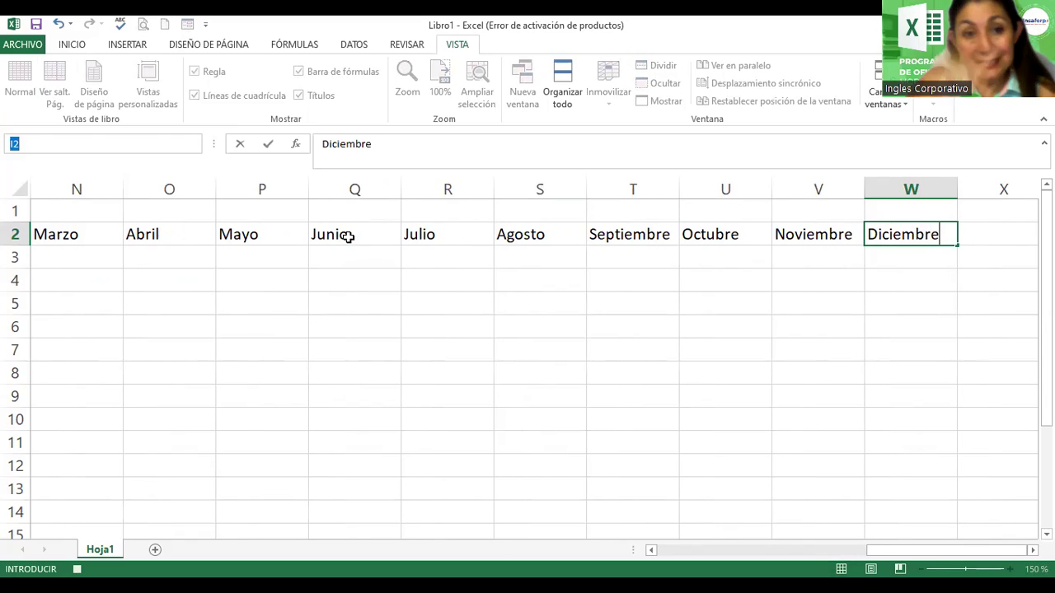
key("Tab")
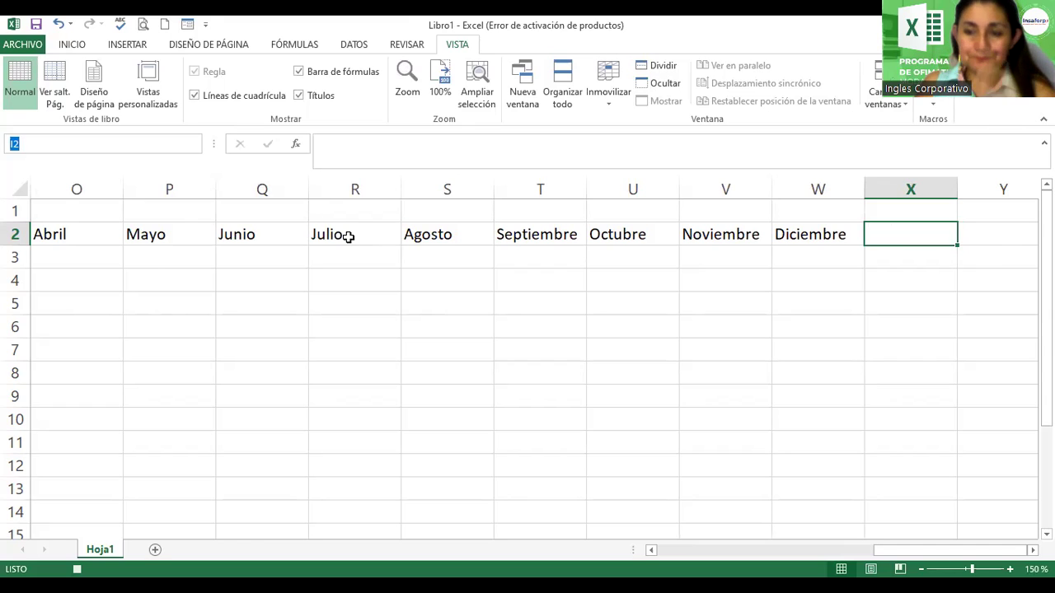
Step: Format the twelve months in L2:W2 as bold with the standard blue font color
left_click_drag(948, 558, 903, 557)
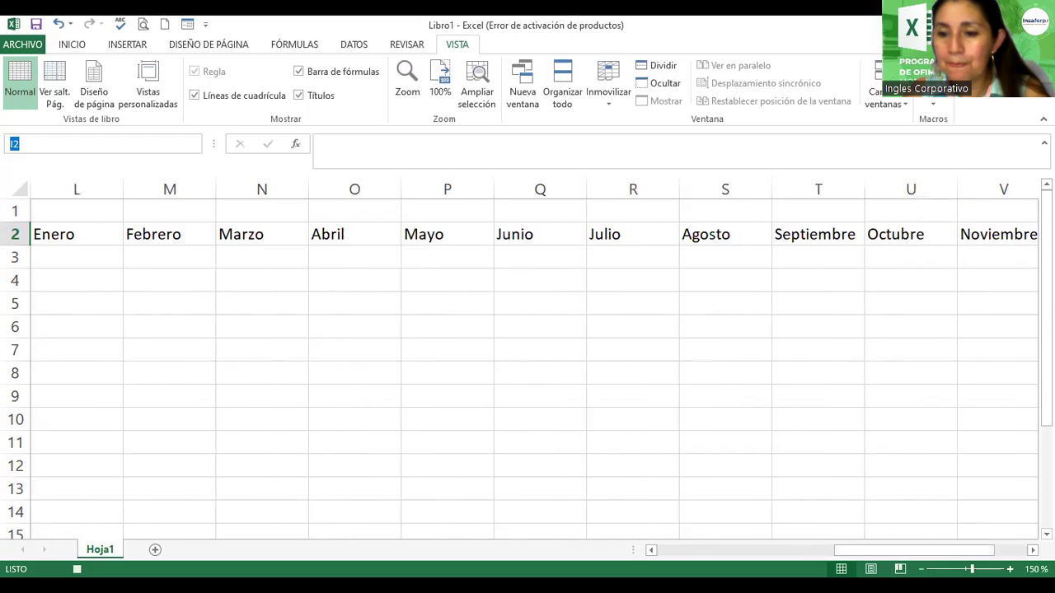
scroll(234, 253, "down", 2)
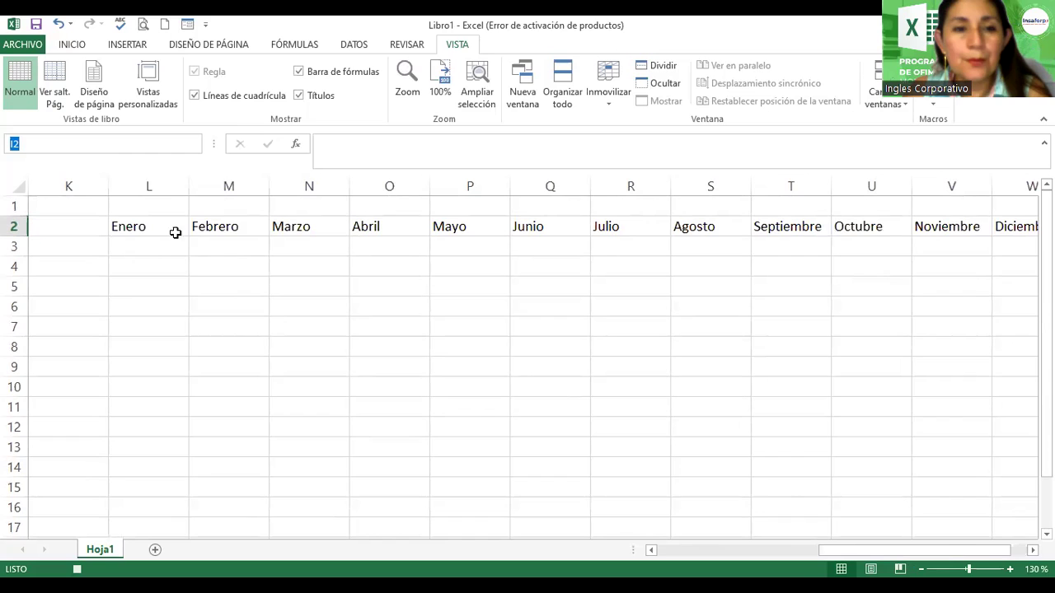
left_click_drag(147, 227, 997, 228)
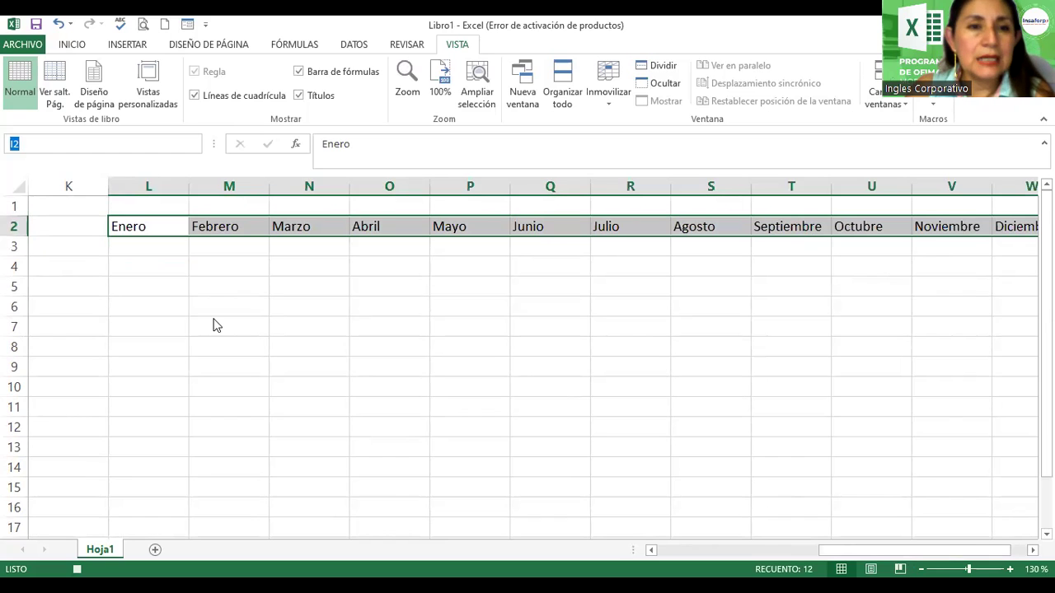
left_click(72, 46)
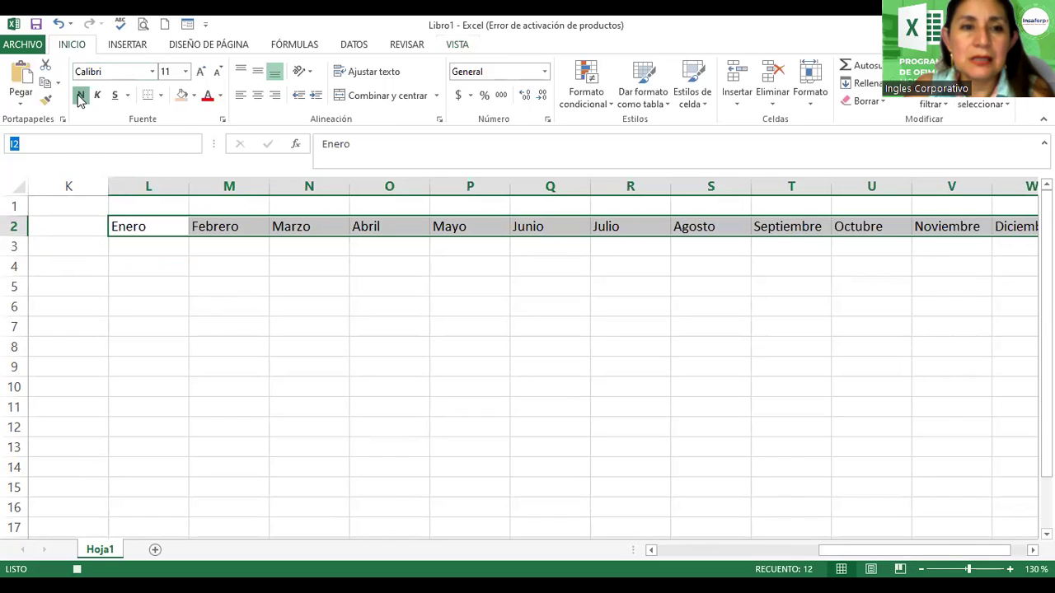
left_click(81, 95)
left_click(220, 96)
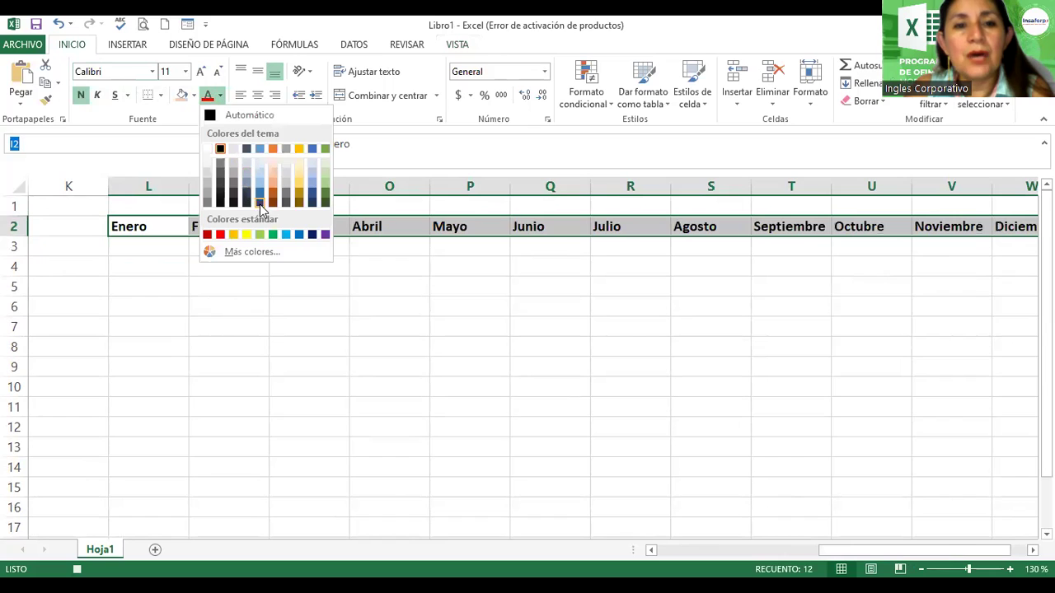
left_click(298, 235)
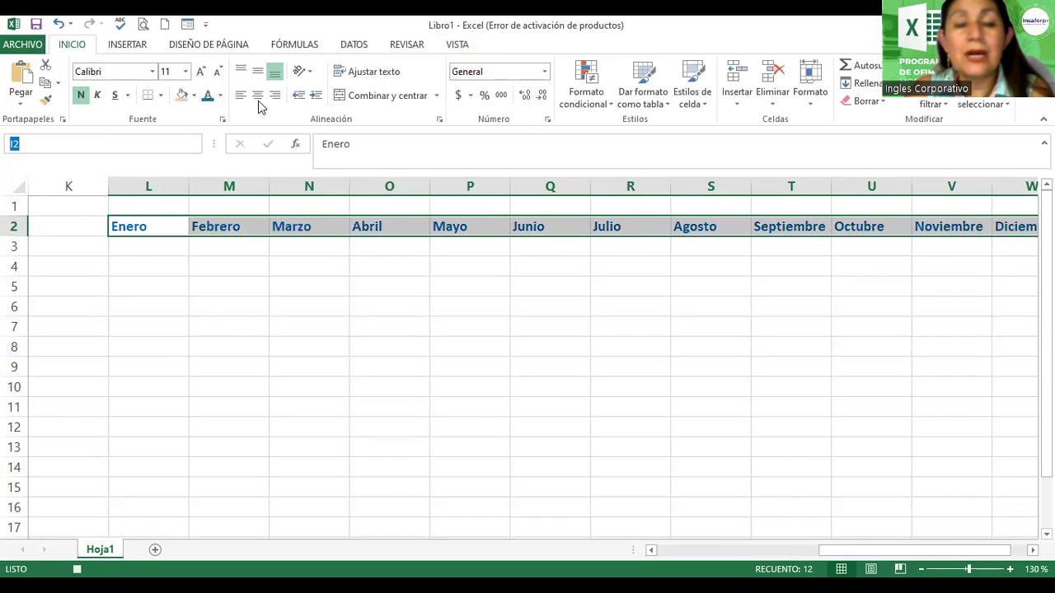
Step: Center the month names horizontally and vertically in their cells and set their font size to 12
left_click(258, 95)
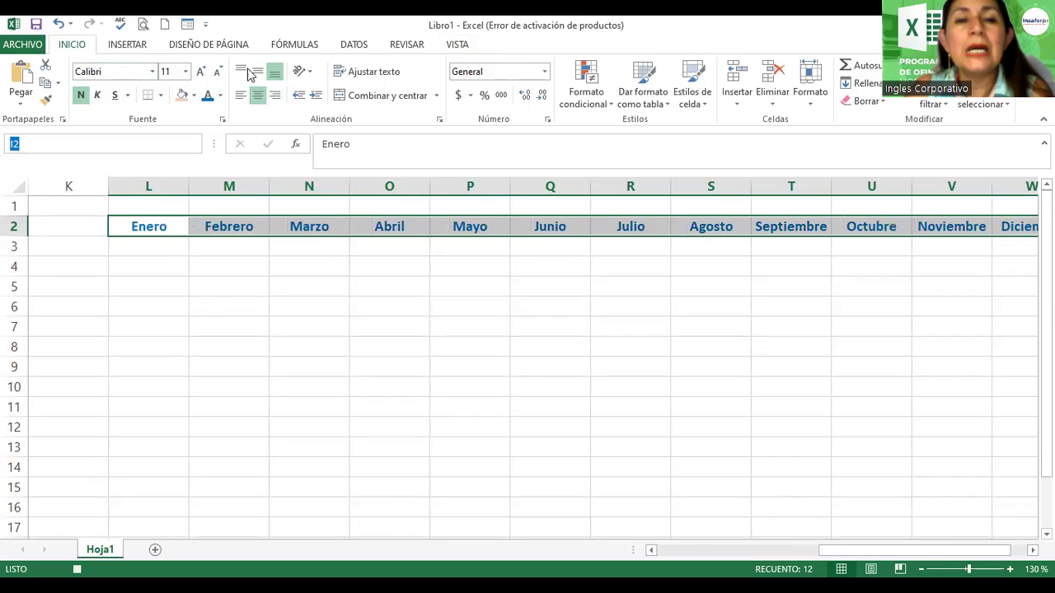
left_click(201, 71)
left_click(201, 71)
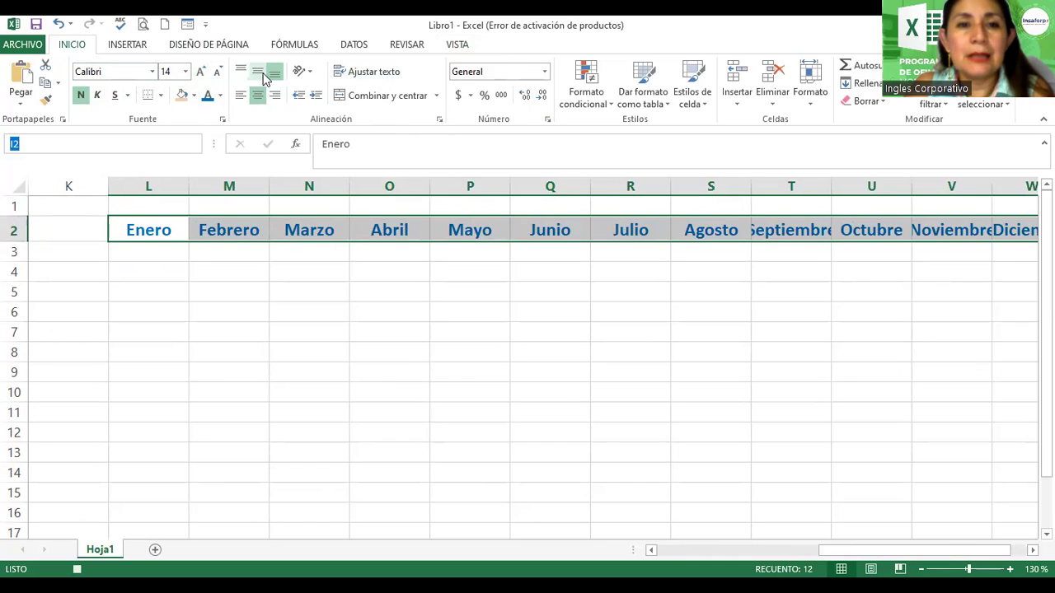
left_click(218, 76)
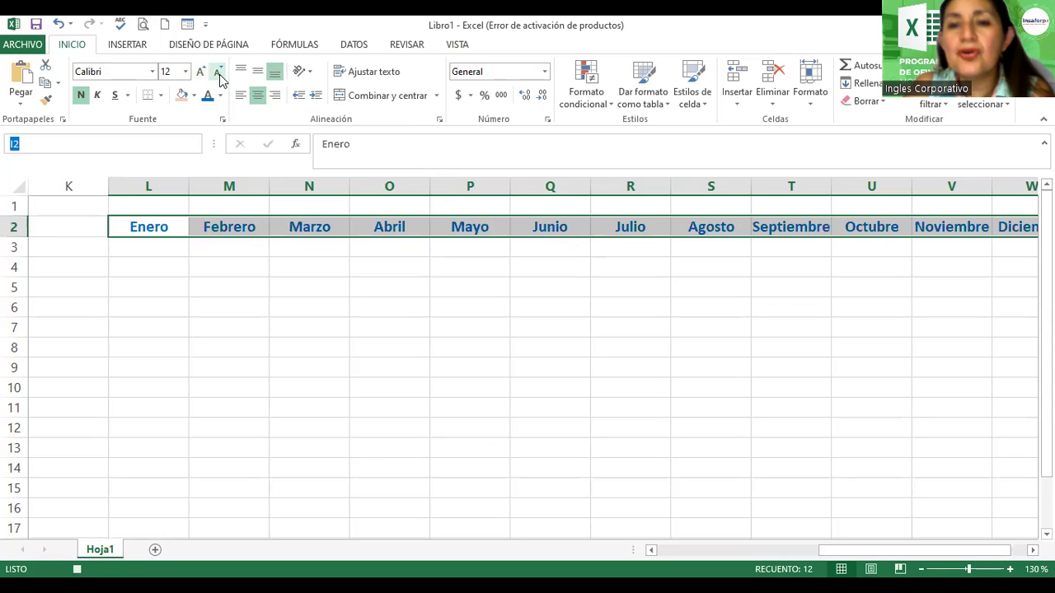
left_click(258, 74)
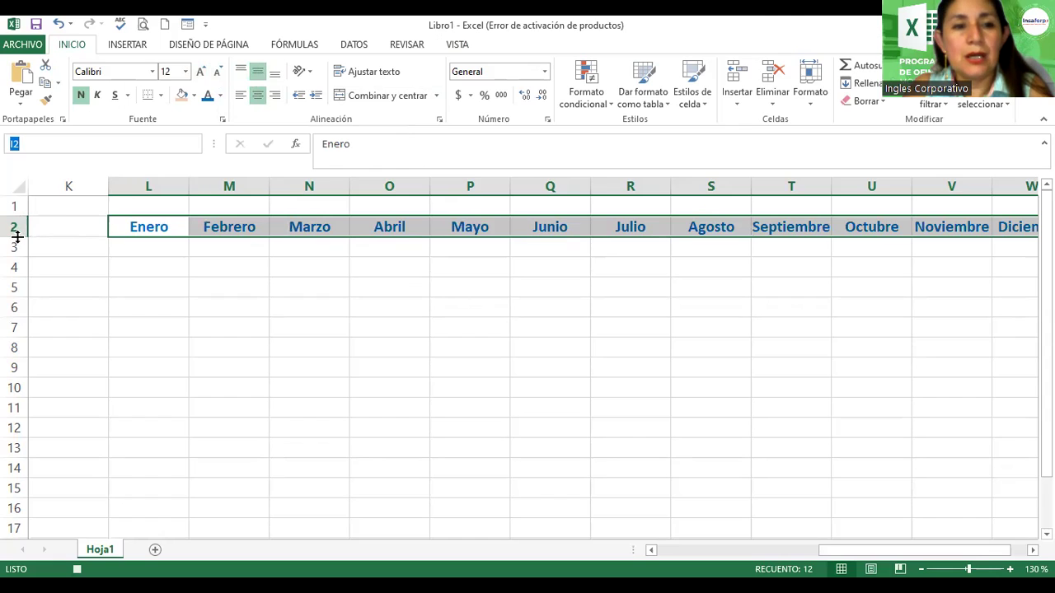
Step: Make row 2 slightly taller and stop recording the macro with cell X2 selected
left_click_drag(18, 237, 11, 243)
left_click(1032, 550)
left_click_drag(974, 560, 954, 533)
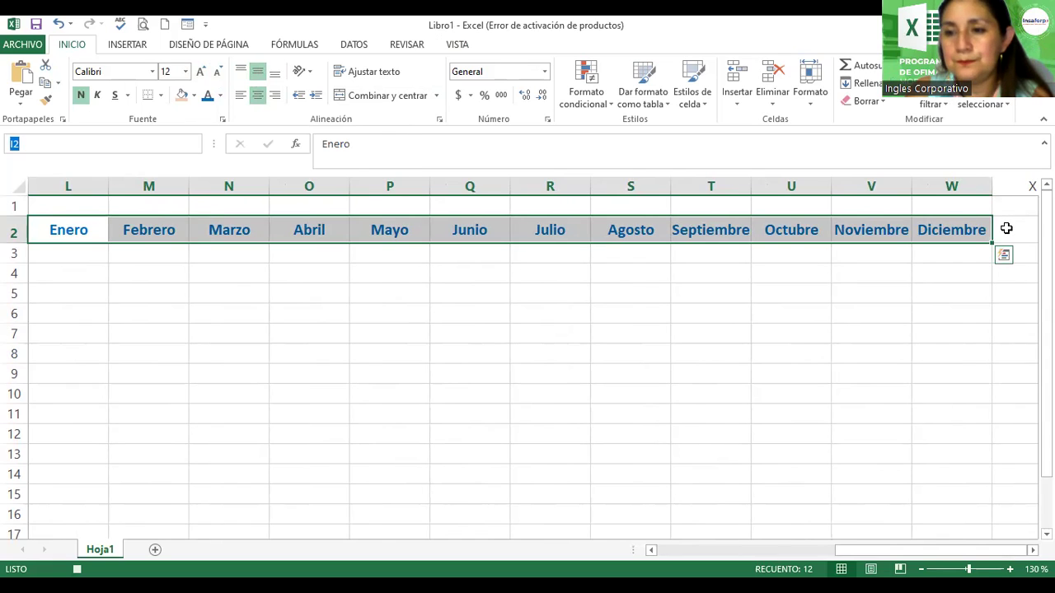
left_click(1006, 228)
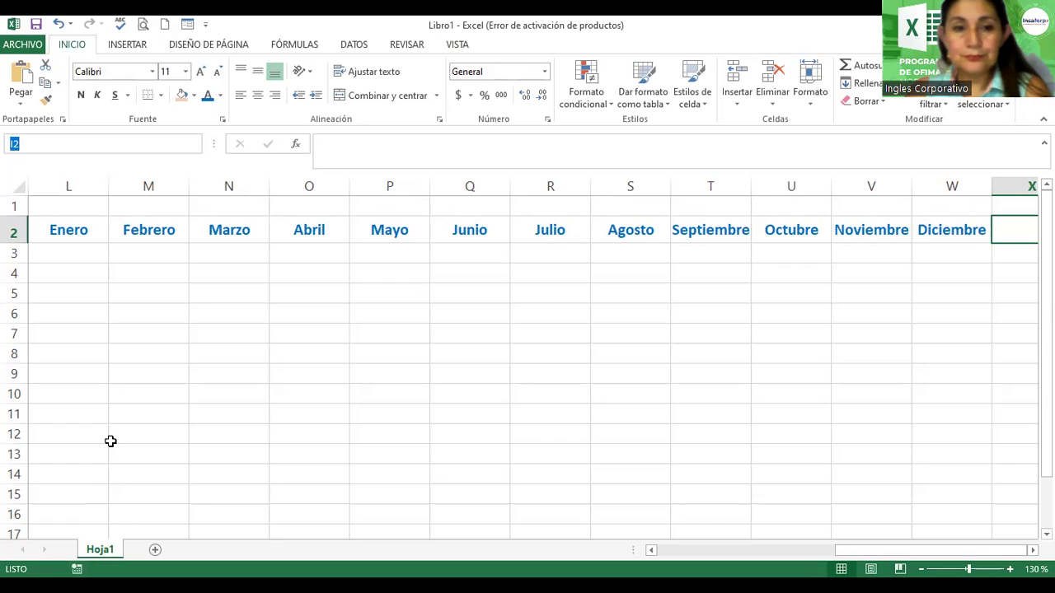
Step: Delete the whole of row 2 containing the formatted months
left_click(157, 259)
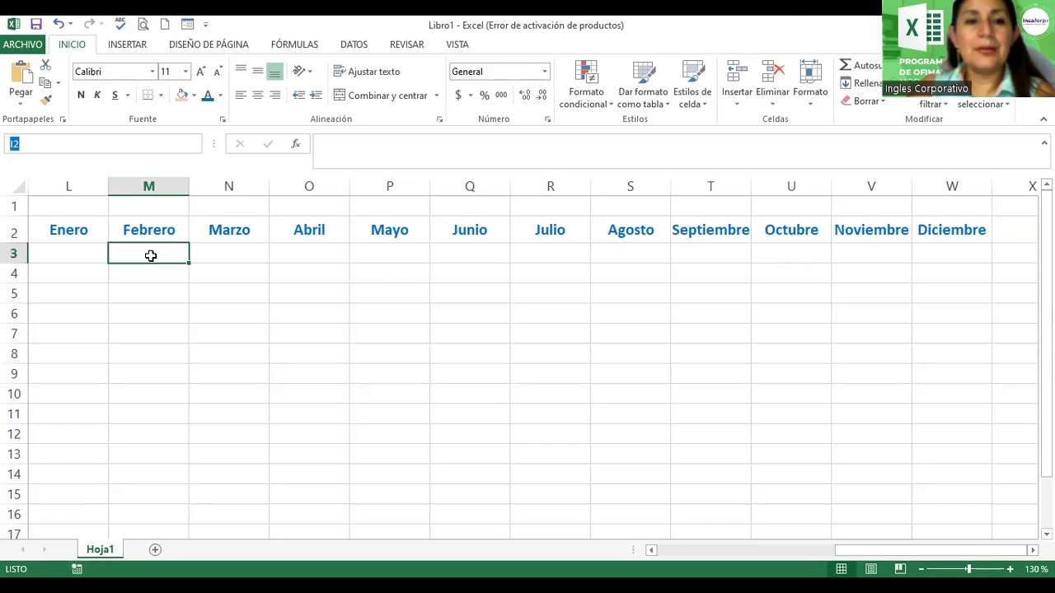
left_click(14, 230)
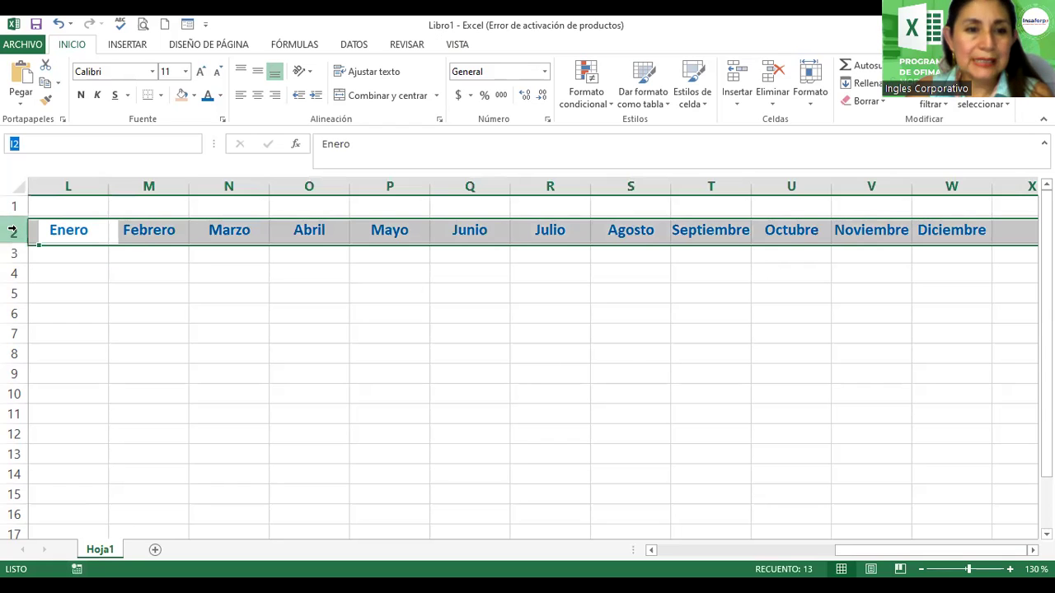
right_click(16, 231)
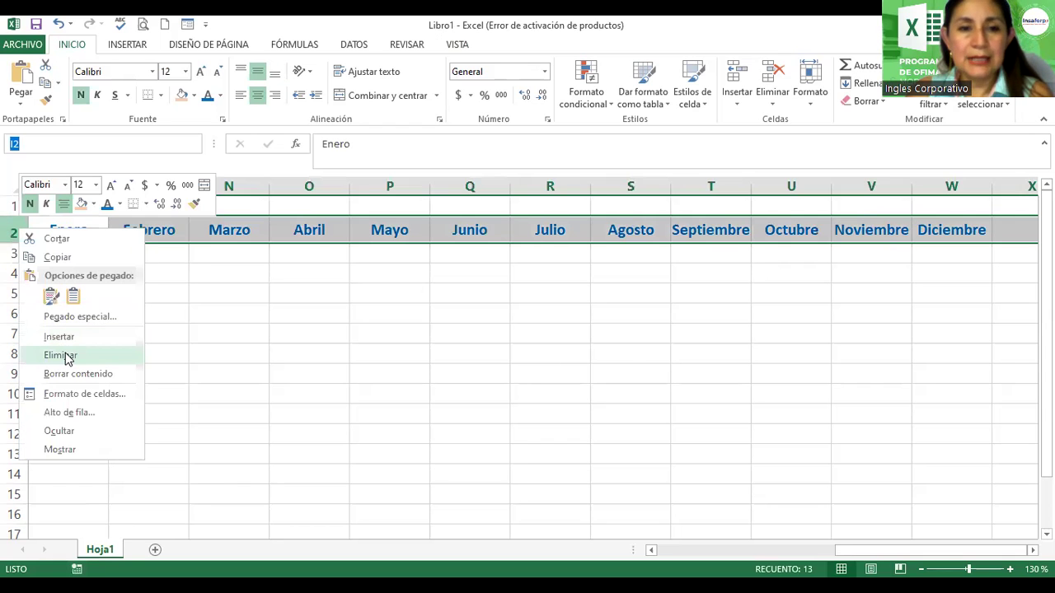
left_click(60, 355)
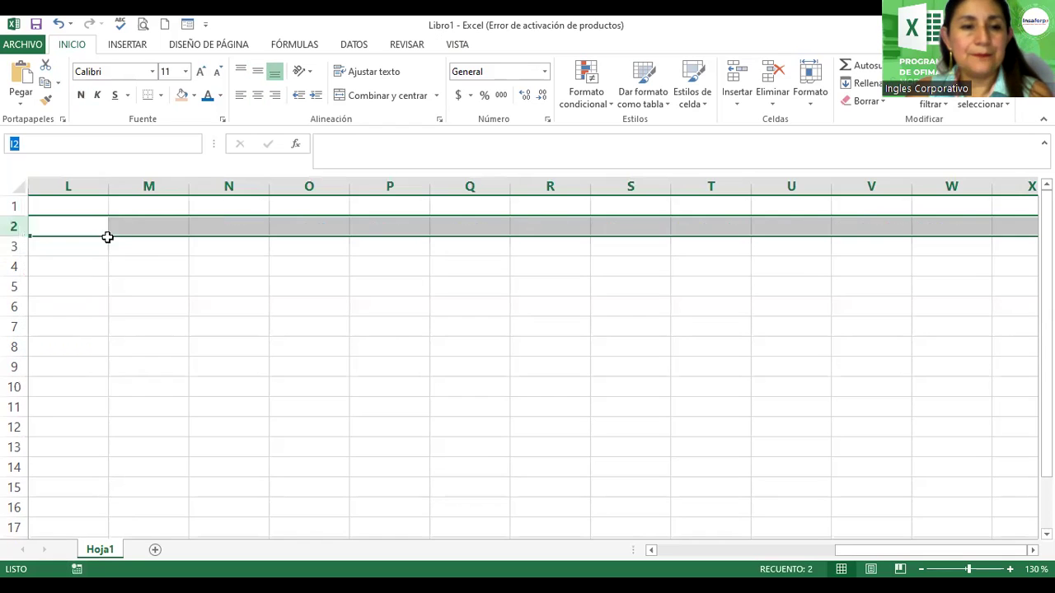
Step: Run the Meses3 macro starting from cell M4
left_click(151, 271)
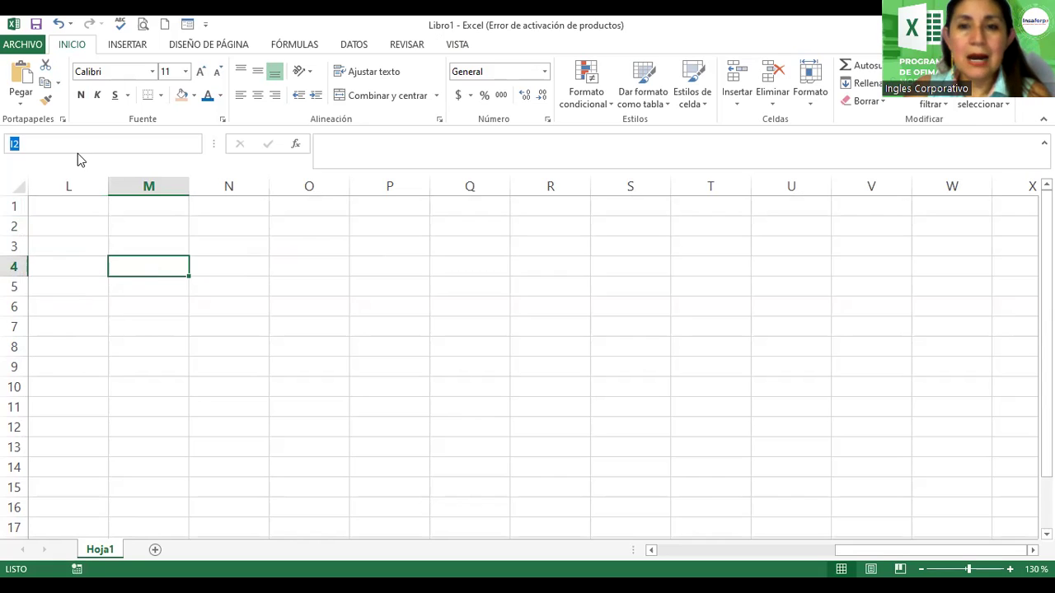
left_click(458, 46)
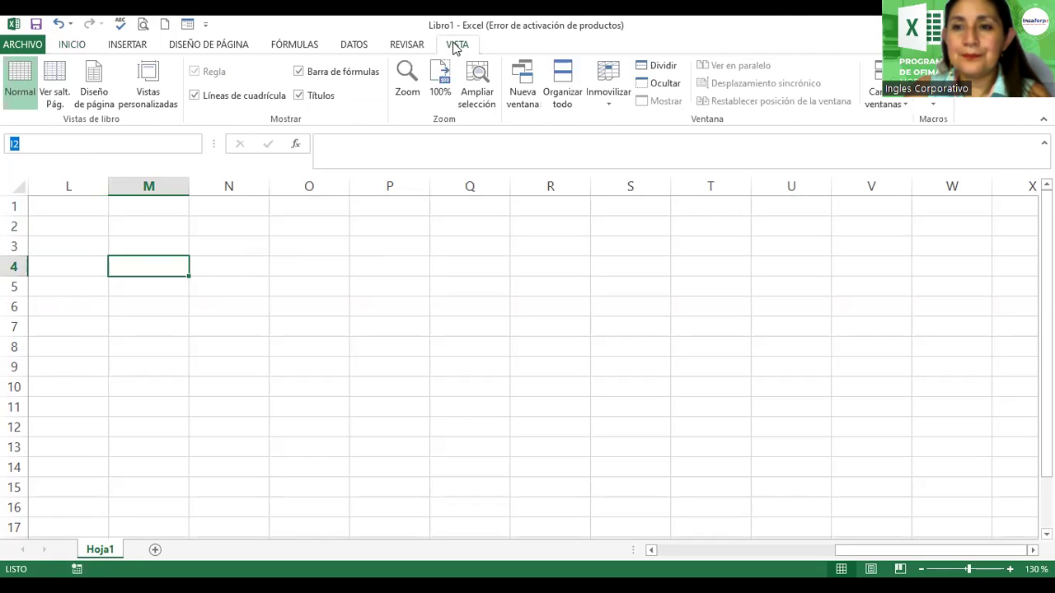
left_click(940, 104)
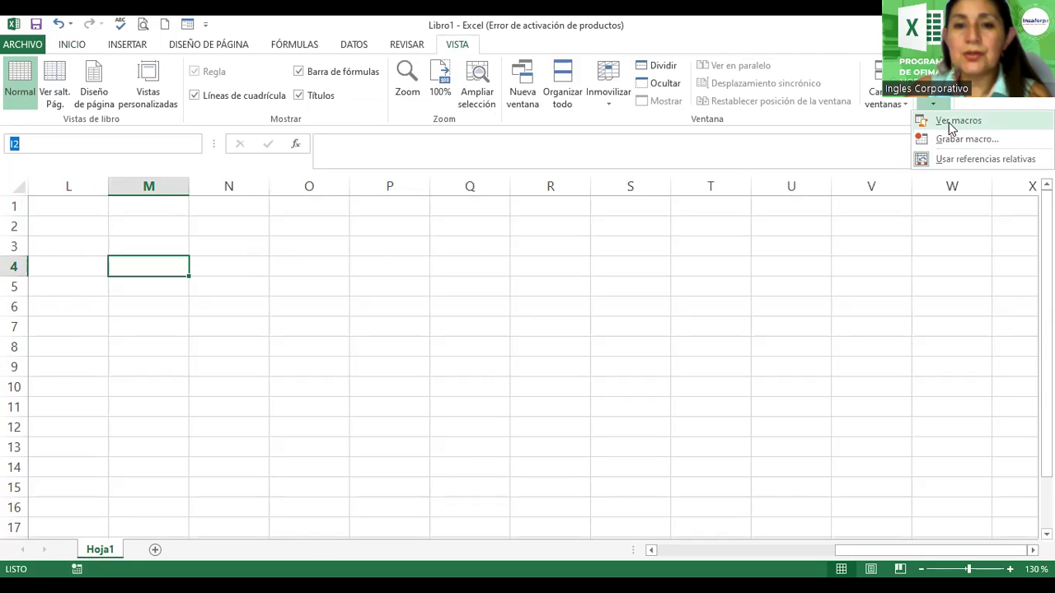
left_click(950, 125)
left_click(429, 237)
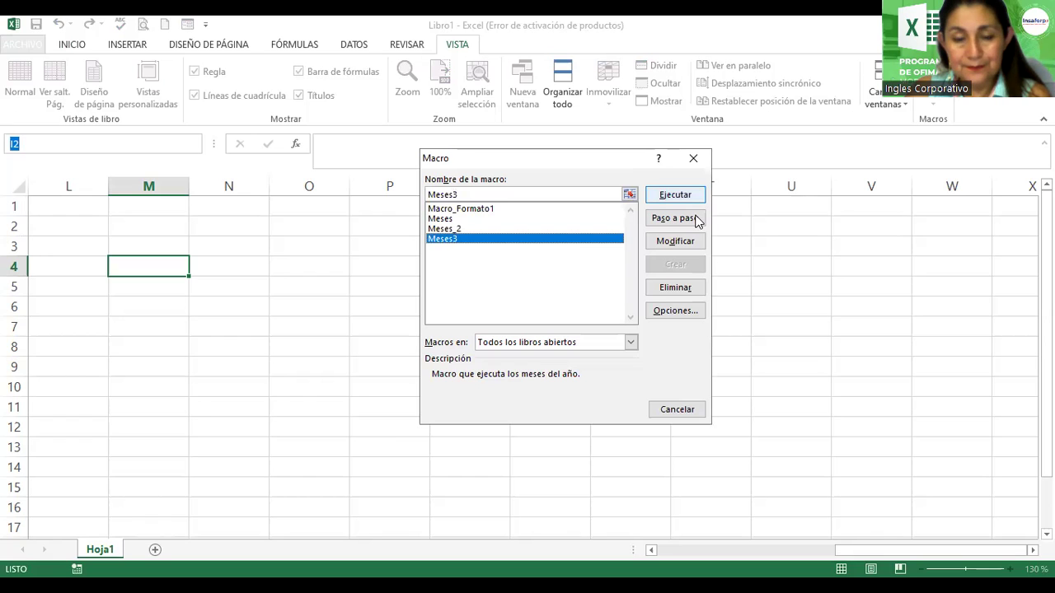
key("Return")
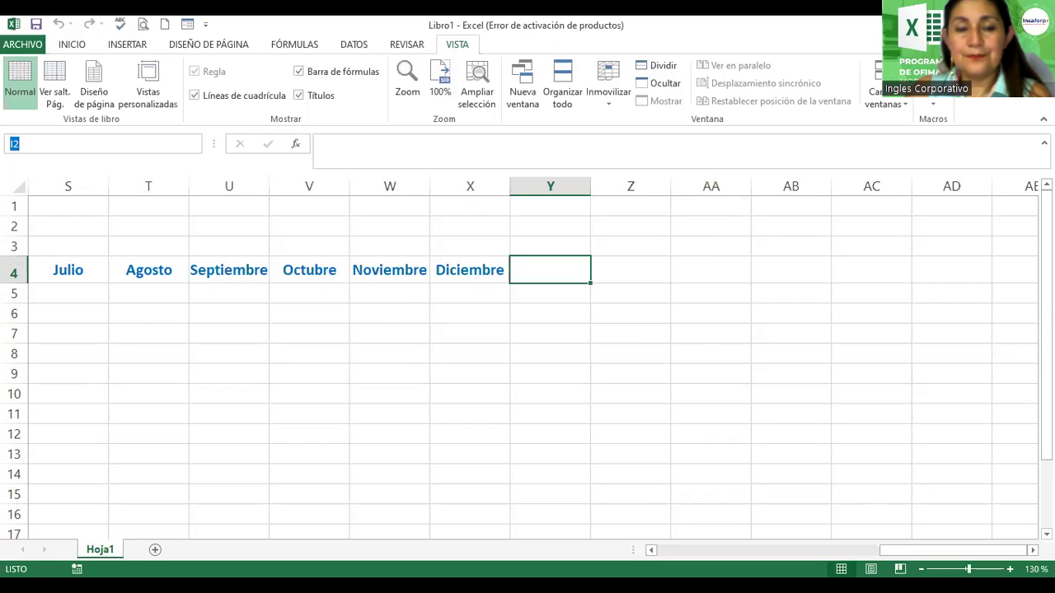
Step: Run the Meses3 macro starting from cell A14
left_click_drag(925, 558, 704, 551)
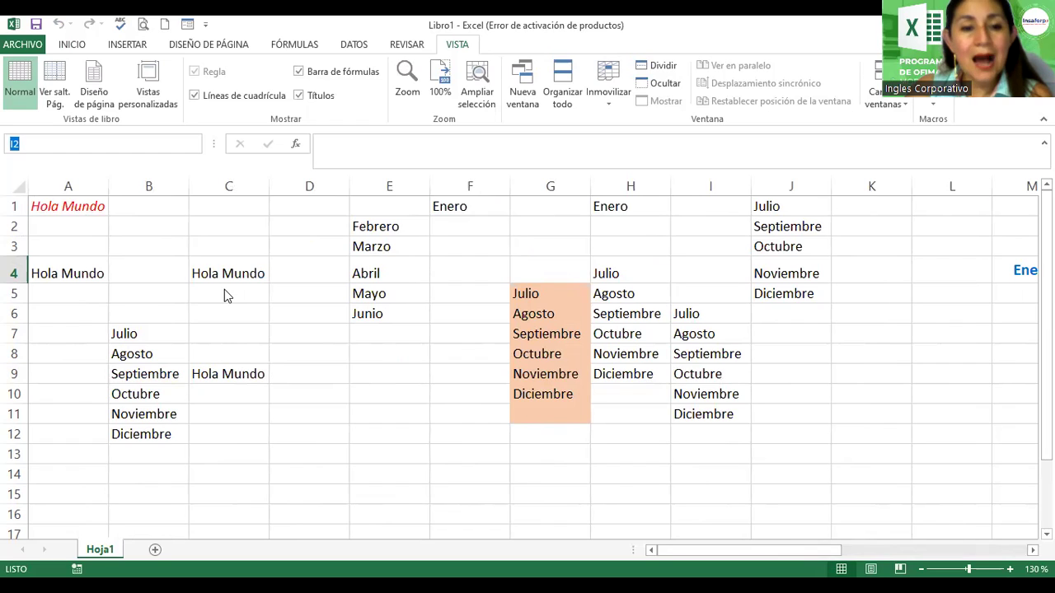
left_click(84, 474)
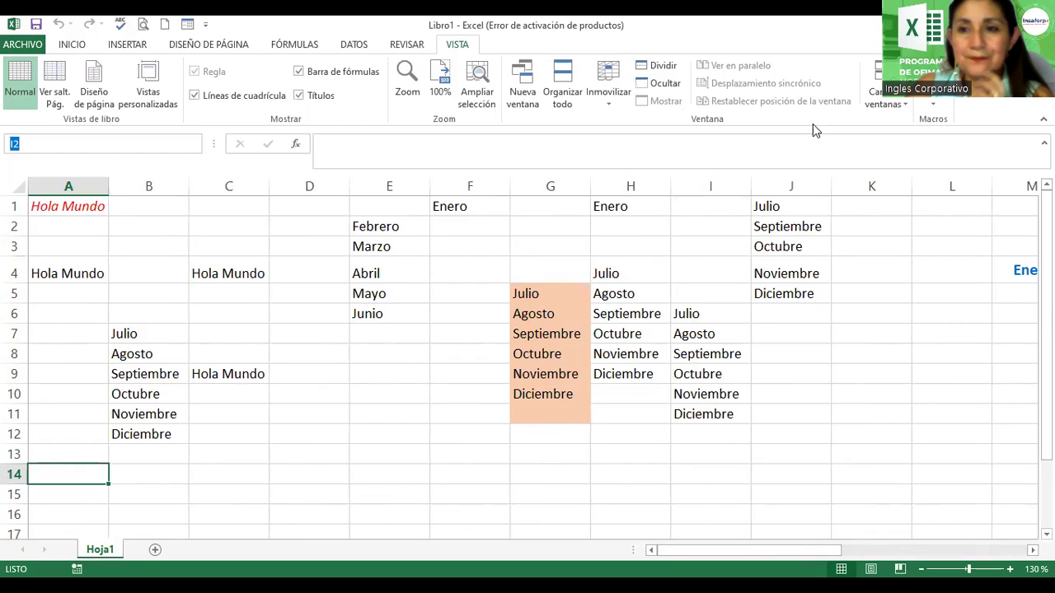
left_click(934, 103)
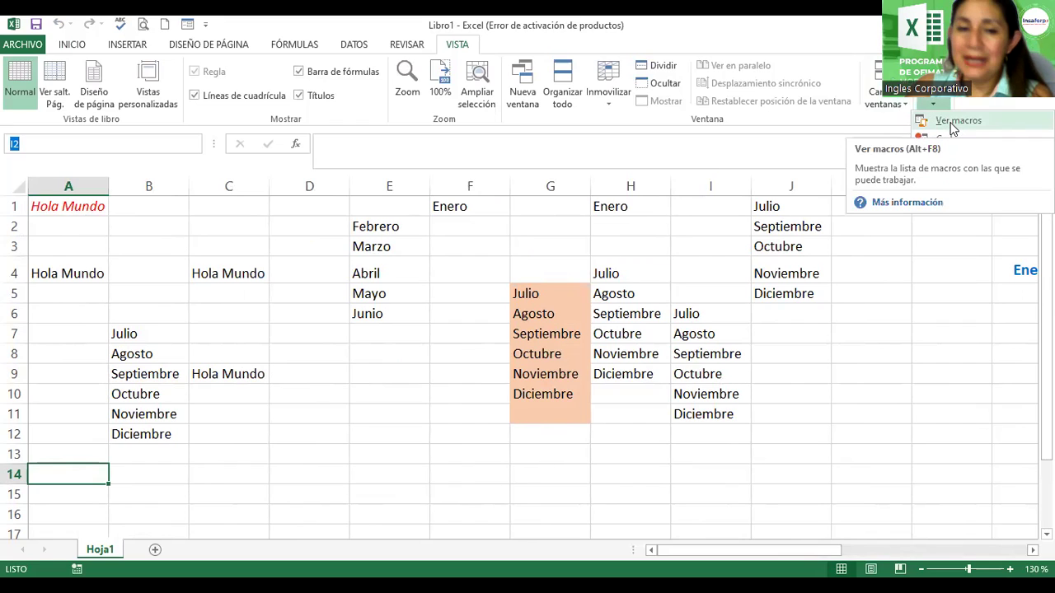
left_click(954, 123)
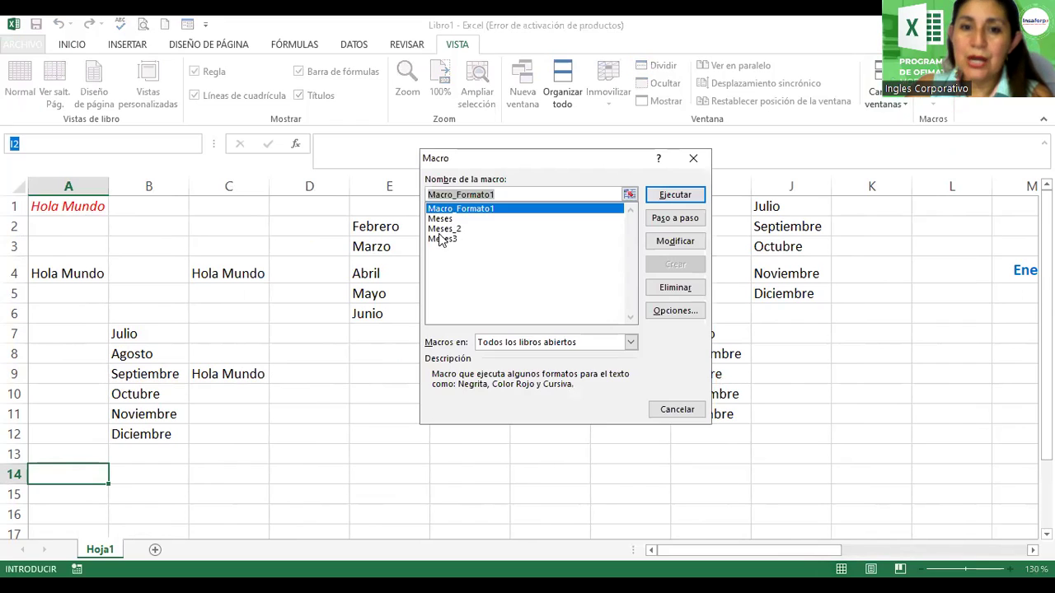
left_click(444, 239)
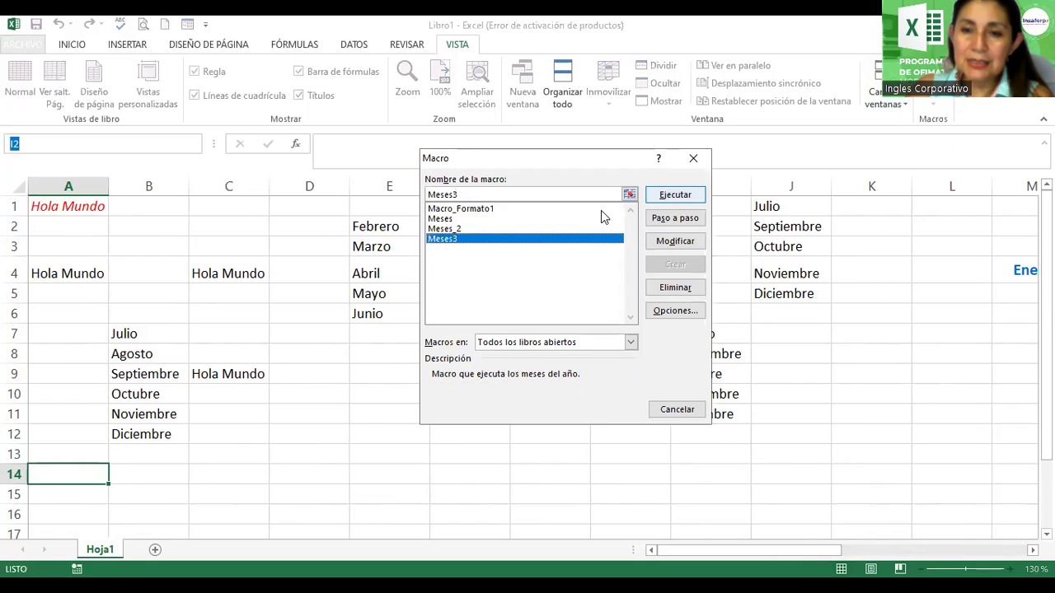
key("Return")
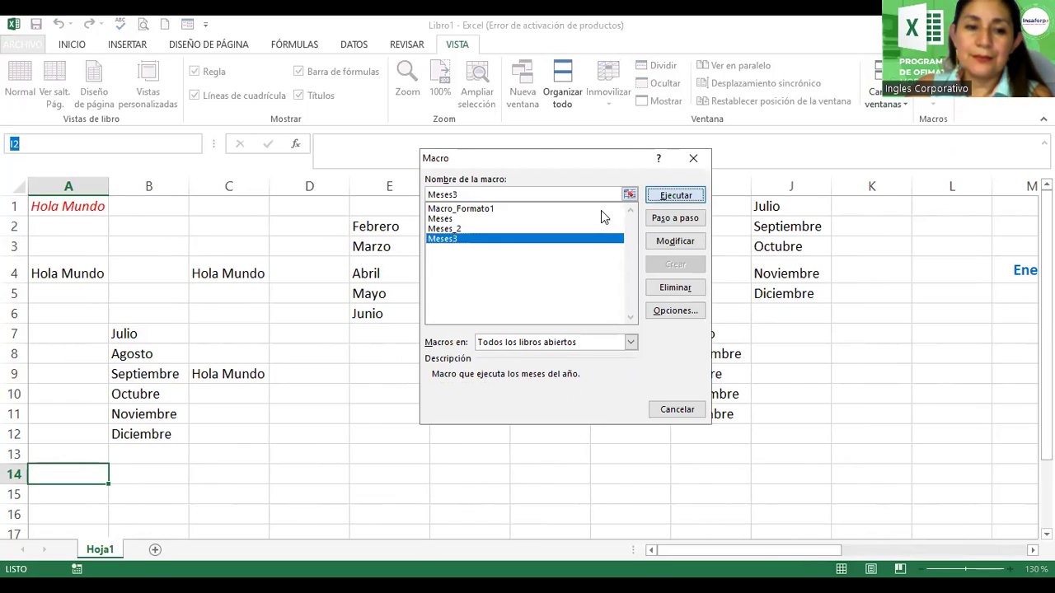
left_click_drag(997, 558, 825, 557)
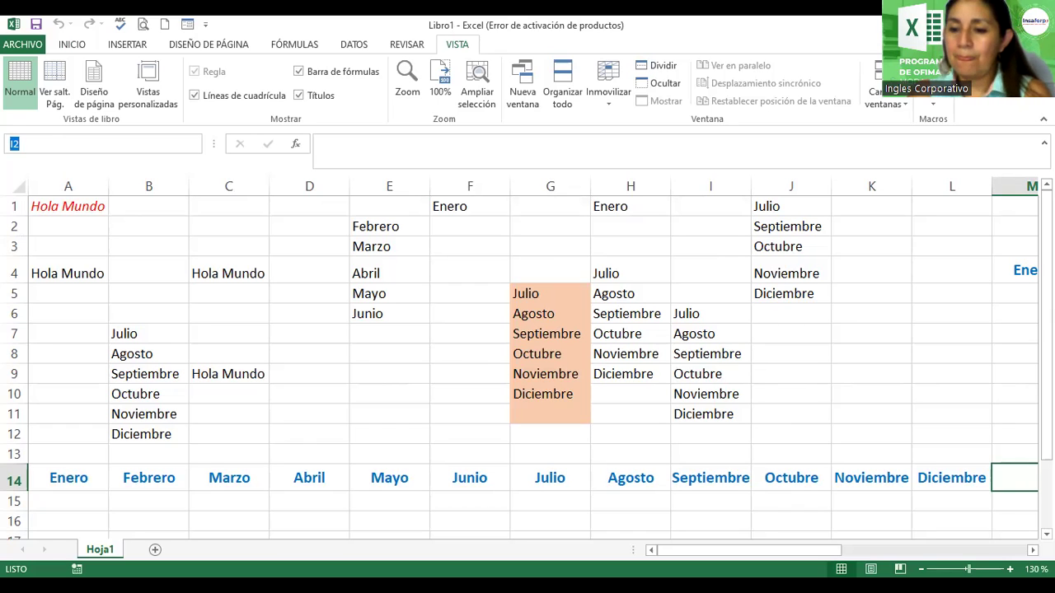
left_click(920, 568)
left_click(920, 569)
left_click(920, 568)
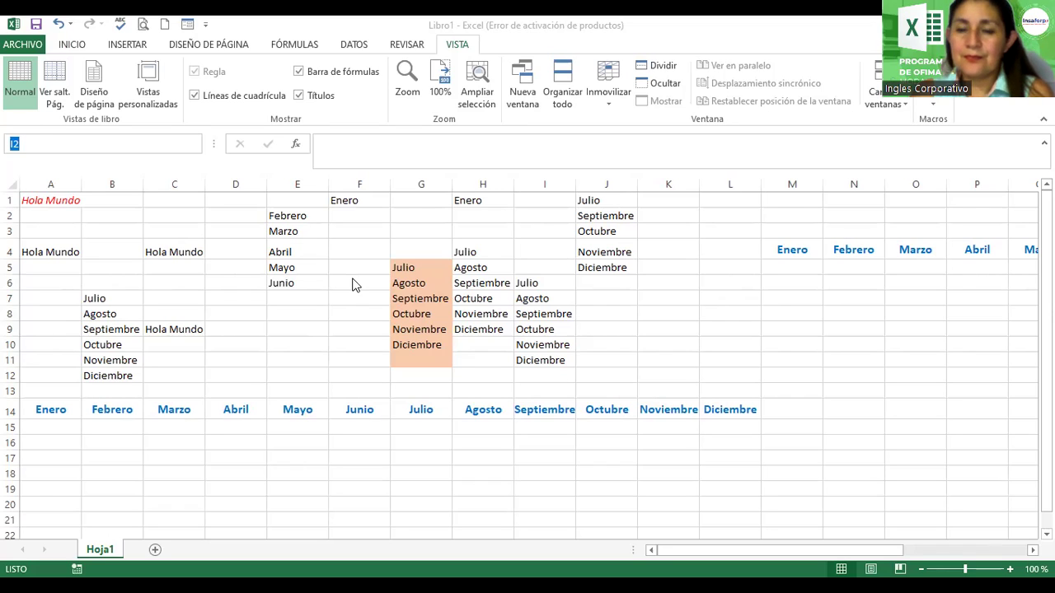
left_click(791, 409)
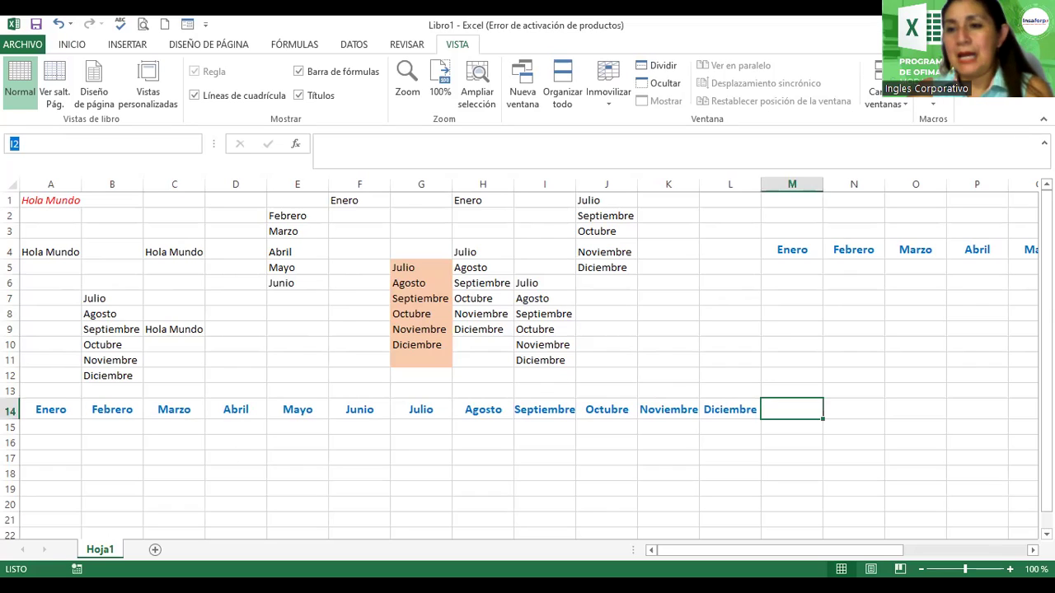
left_click(169, 427)
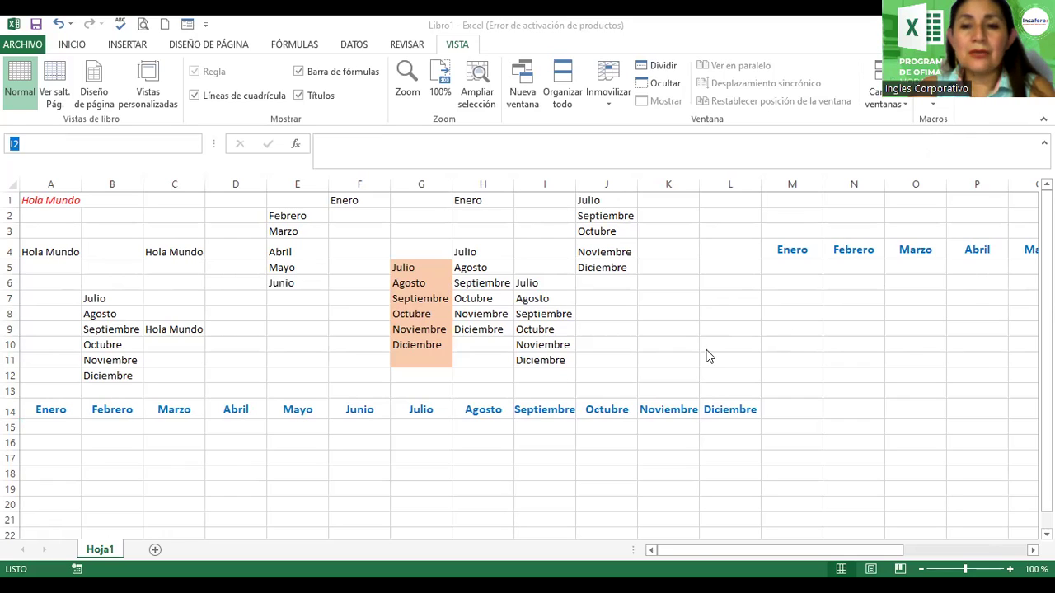
key("Return")
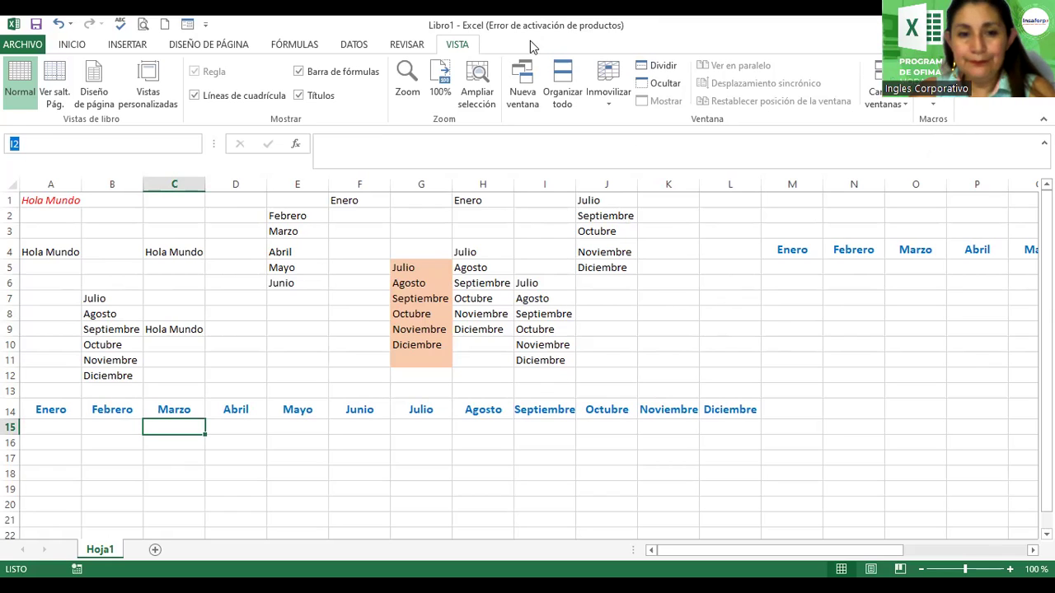
Step: Insert a heart shape and place it over columns K and L, between rows 2 and 6
left_click(124, 45)
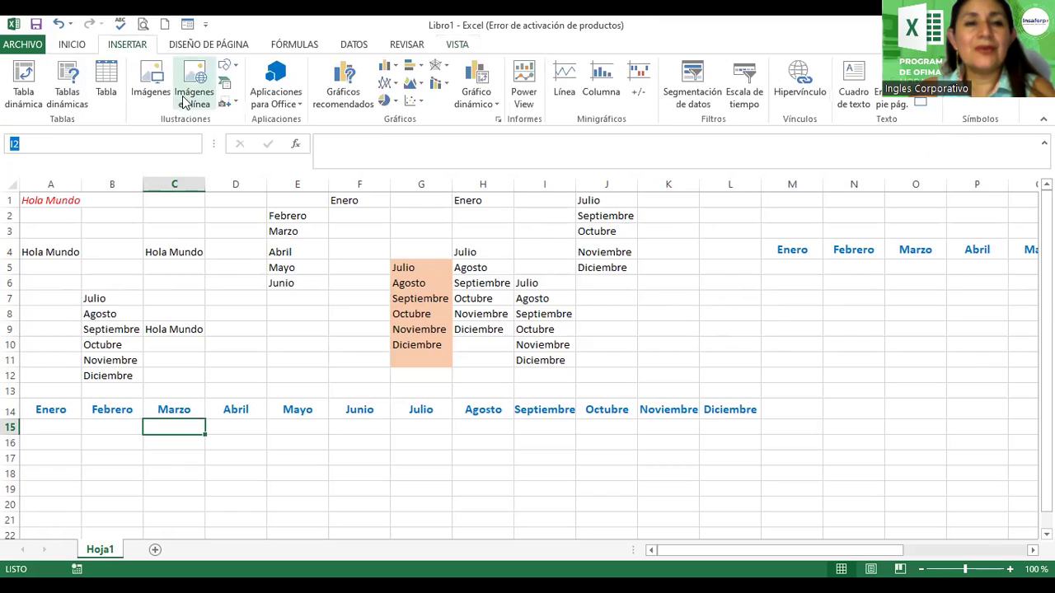
left_click(235, 66)
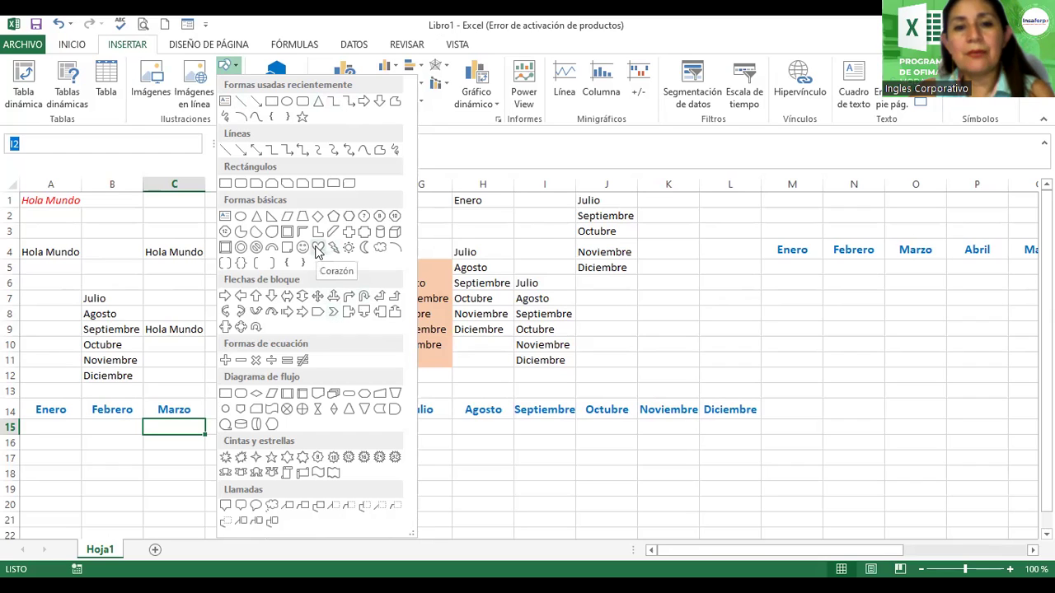
left_click(318, 252)
mouse_move(664, 240)
left_mouse_down()
mouse_move(765, 318)
mouse_move(756, 312)
left_mouse_up()
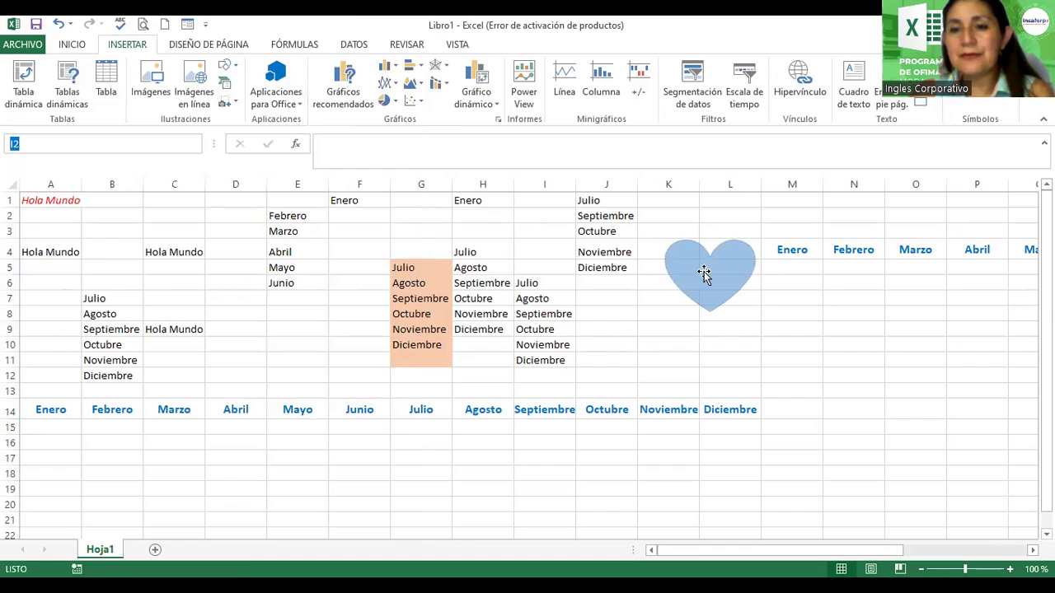
left_click_drag(701, 275, 689, 241)
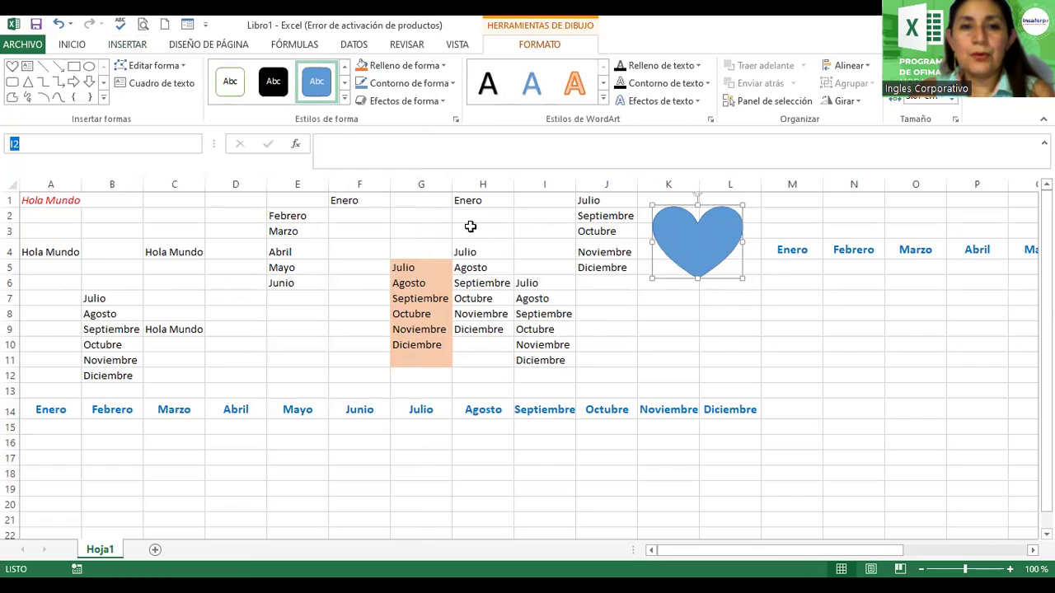
Step: Apply the orange gradient shape style to the heart and set its fill to standard red
left_click(344, 101)
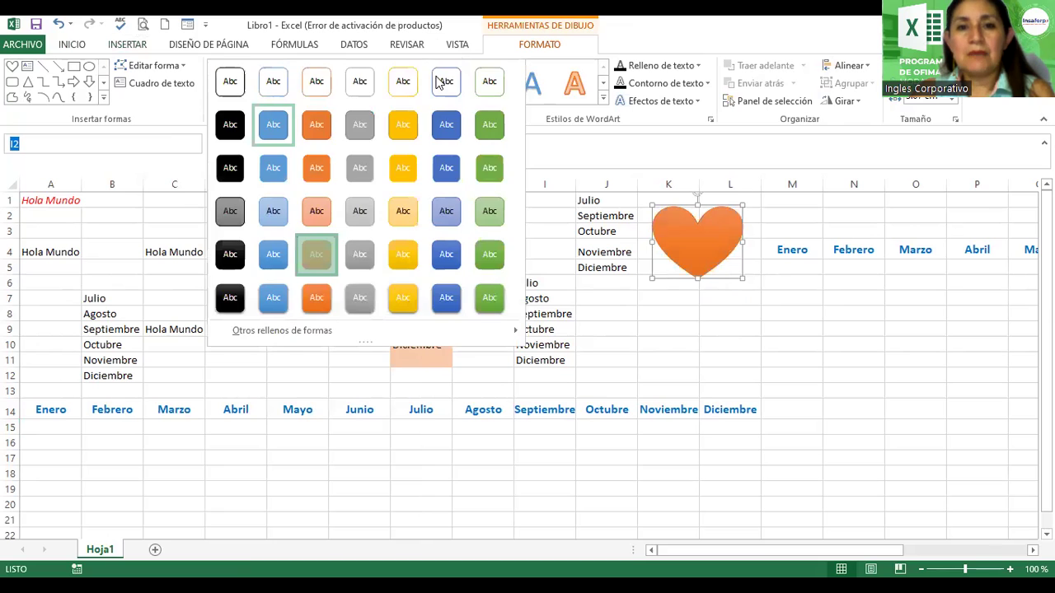
left_click(316, 254)
left_click(404, 65)
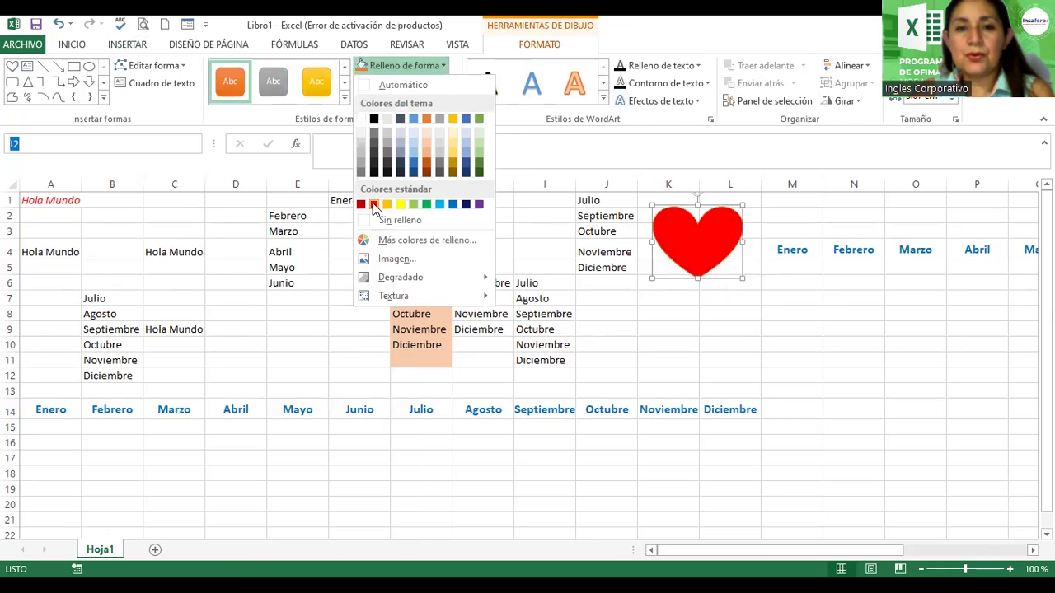
left_click(374, 206)
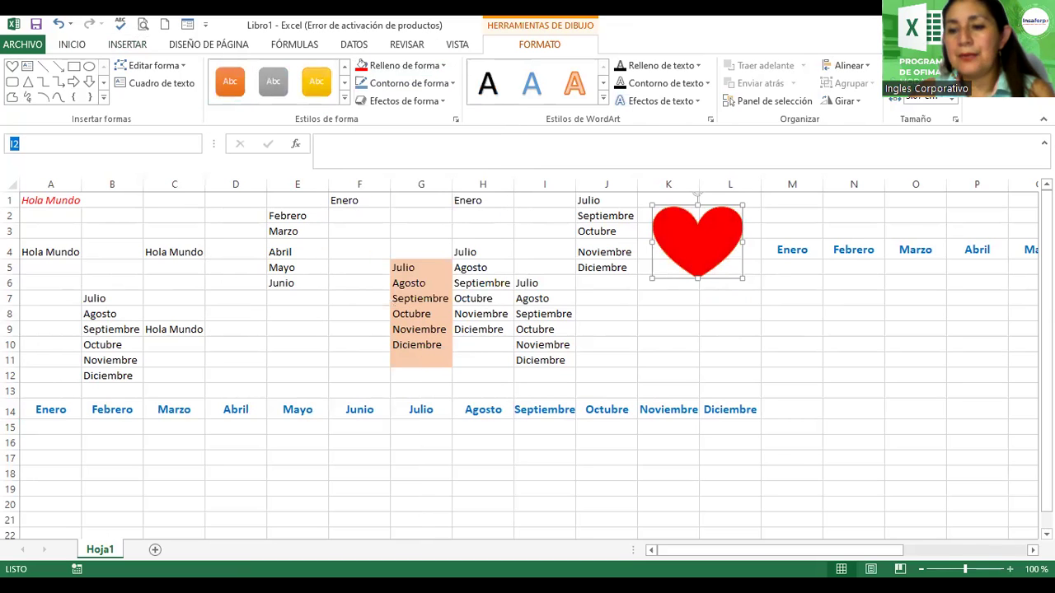
Step: Apply the first preset shape effect to the red heart and nudge the heart slightly up within columns K and L
left_click(1009, 569)
left_click(1009, 568)
left_click(1009, 569)
left_click(1009, 569)
left_click(1009, 569)
left_click(1009, 568)
left_click(1009, 568)
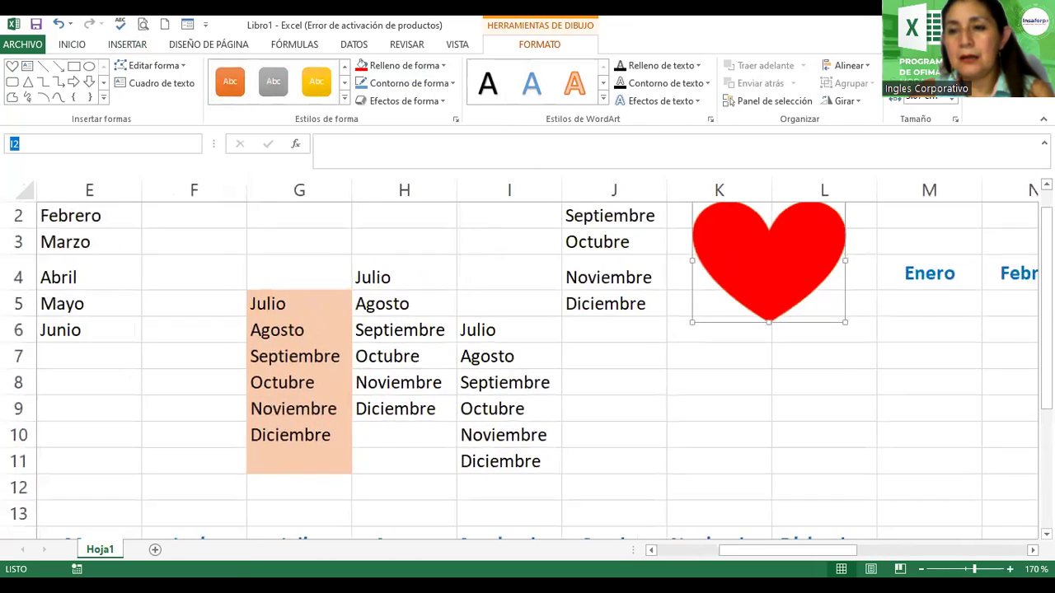
left_click_drag(1046, 247, 1045, 218)
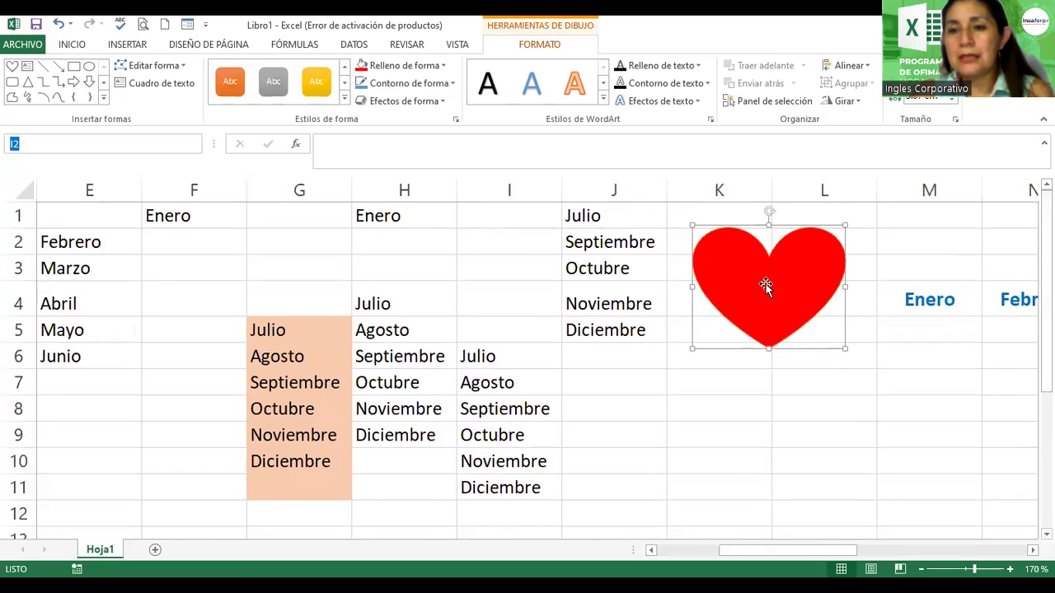
left_click(401, 100)
mouse_move(418, 128)
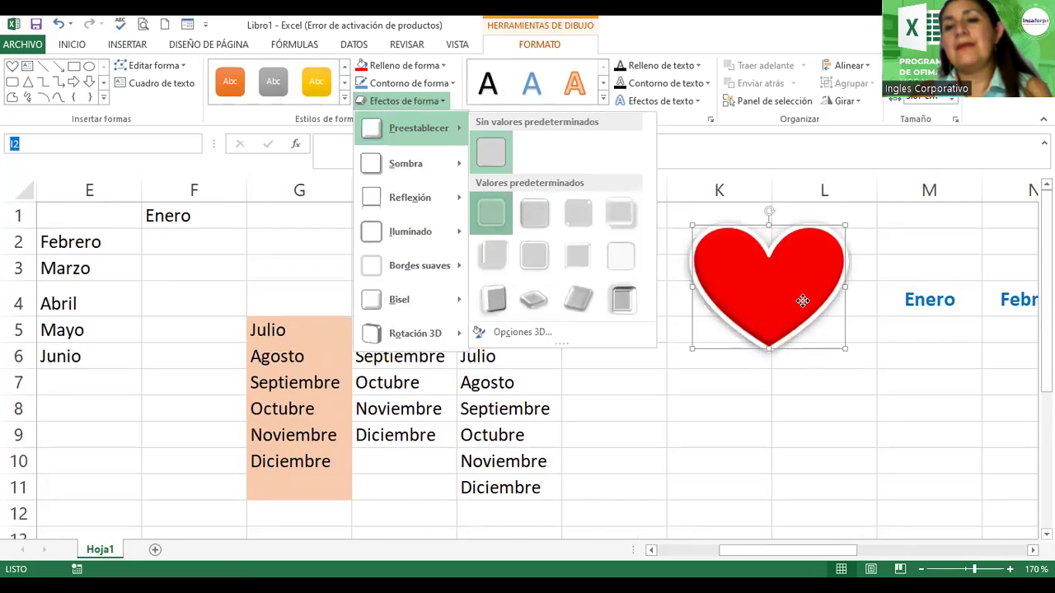
left_click_drag(803, 302, 802, 285)
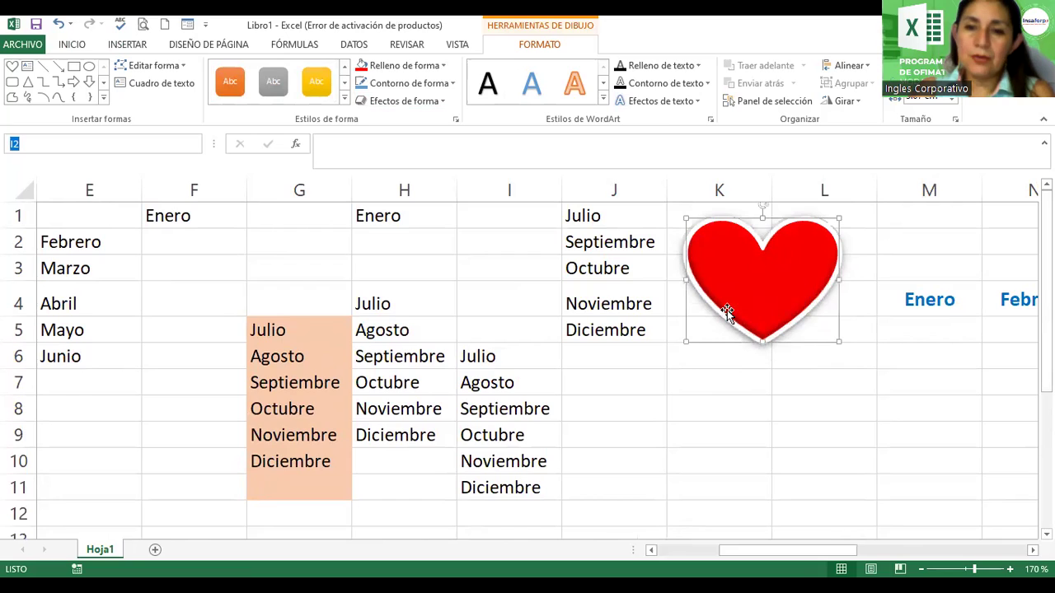
Step: Change the heart's fill colour to the standard dark red
left_click(126, 44)
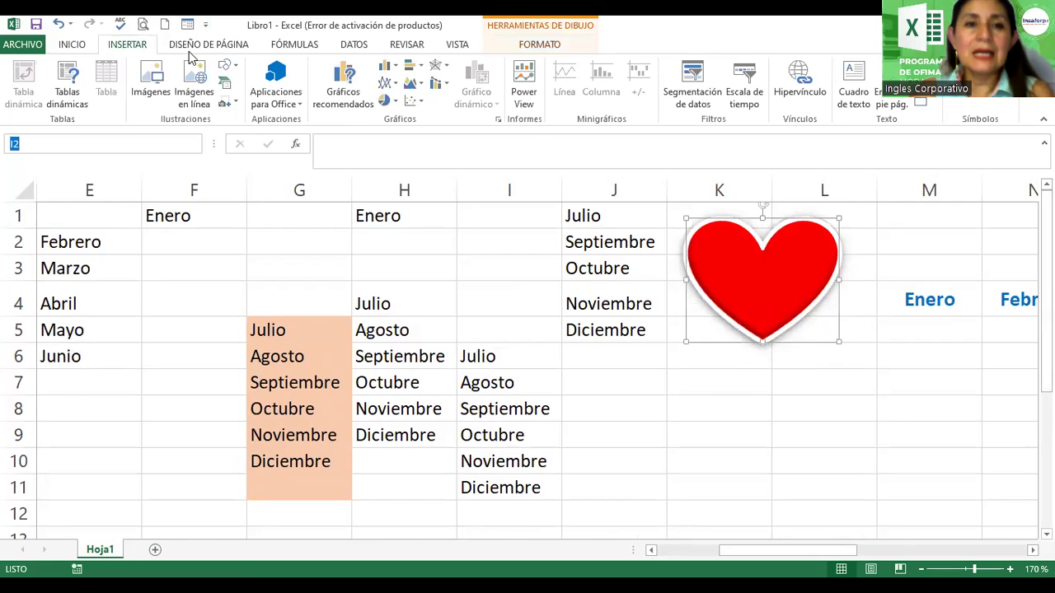
left_click(230, 66)
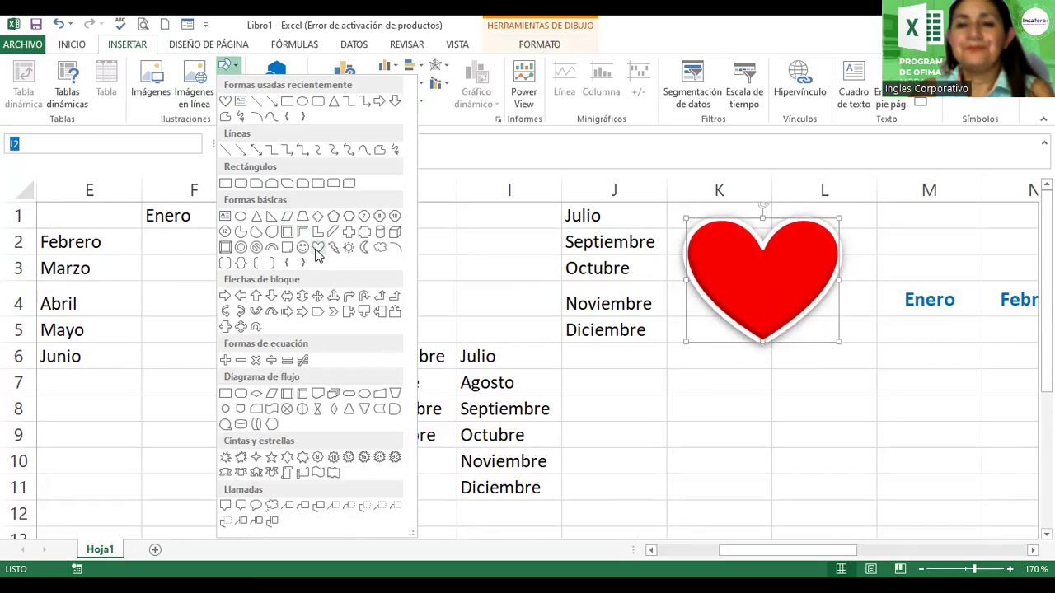
left_click(539, 43)
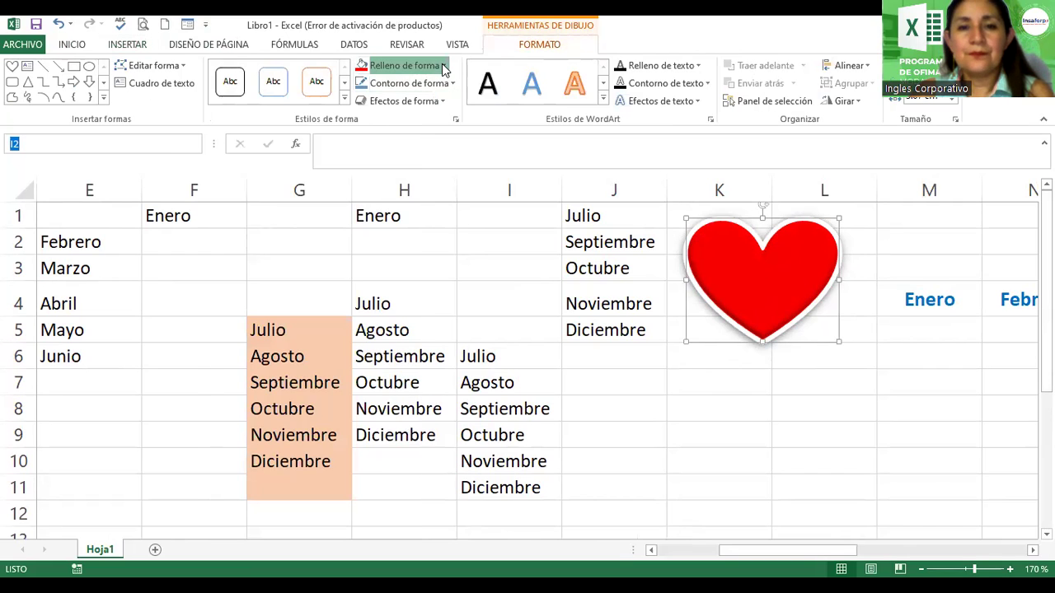
left_click(442, 66)
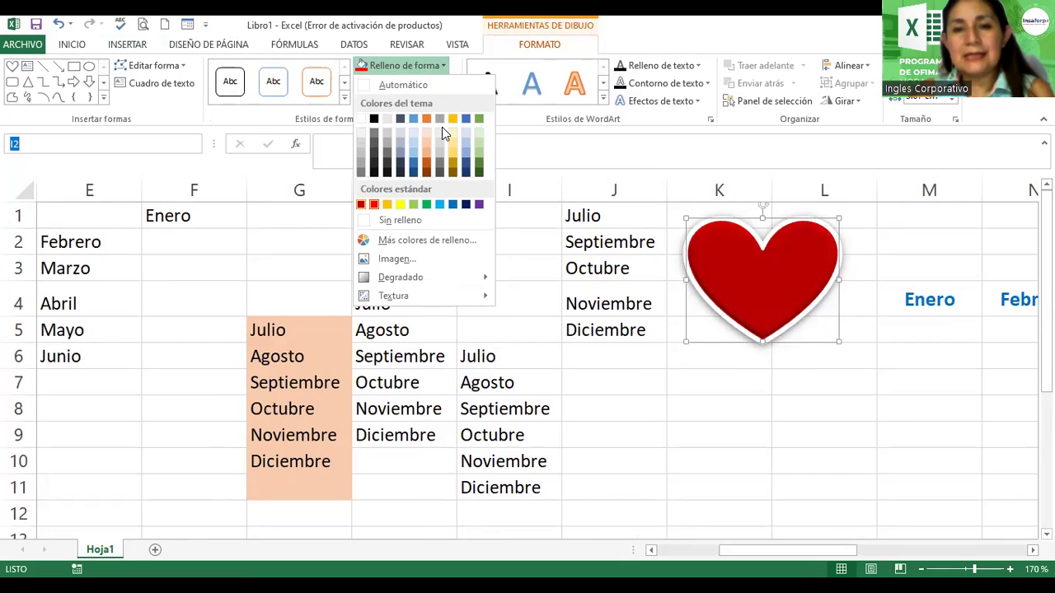
Step: Give the heart a tilted 3D preset shape effect and reposition it over columns K and L beside the month list in column J
left_click(404, 101)
mouse_move(419, 127)
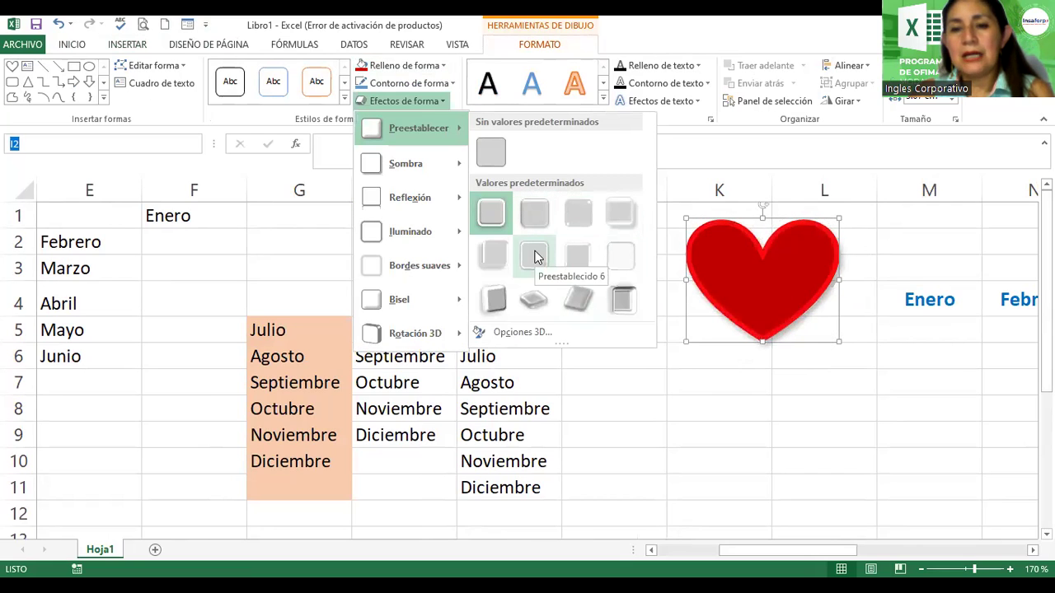
left_click(774, 423)
left_click(744, 415)
left_click_drag(777, 302, 759, 283)
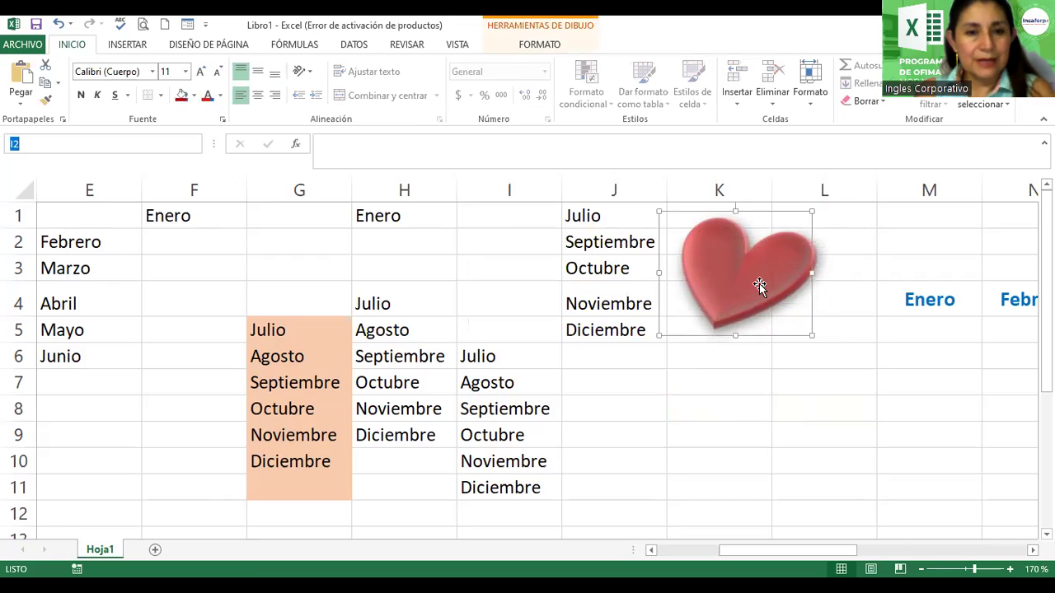
left_click_drag(759, 283, 768, 283)
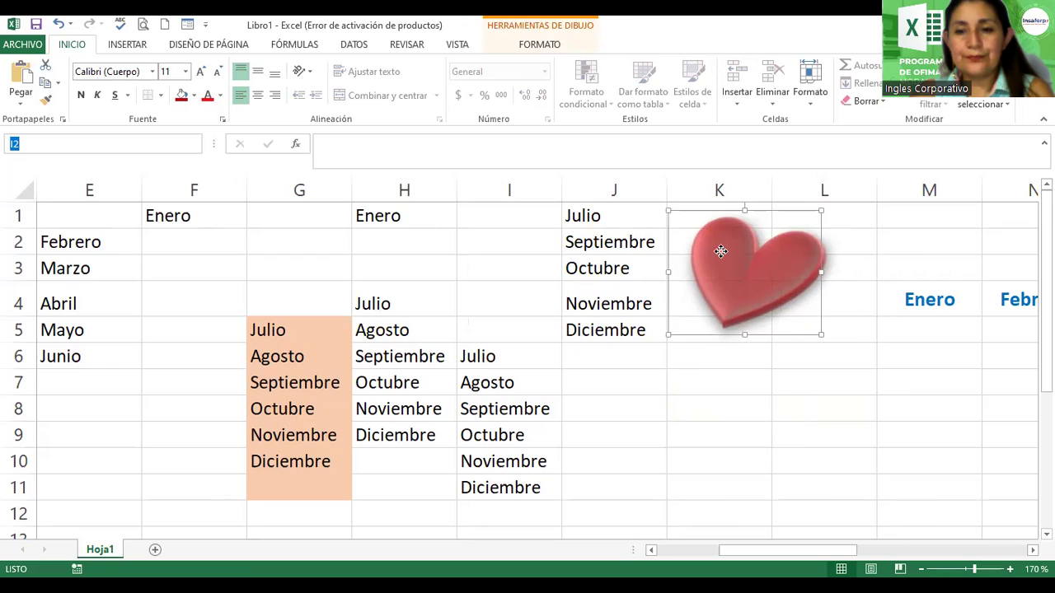
Step: Assign the Meses3 macro to the heart shape and shift the heart slightly over columns K and L
right_click(721, 251)
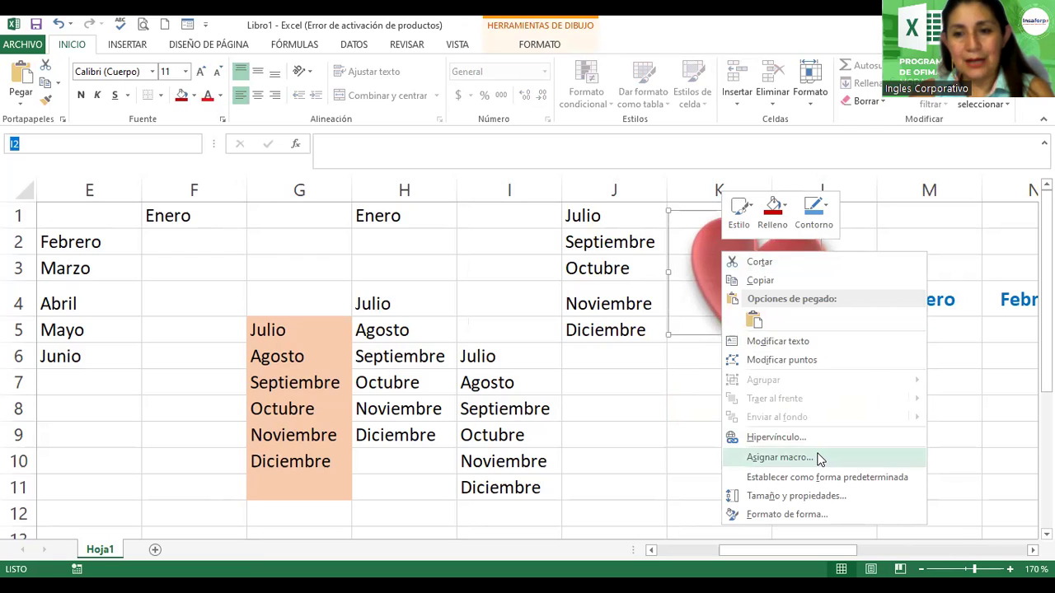
left_click(778, 457)
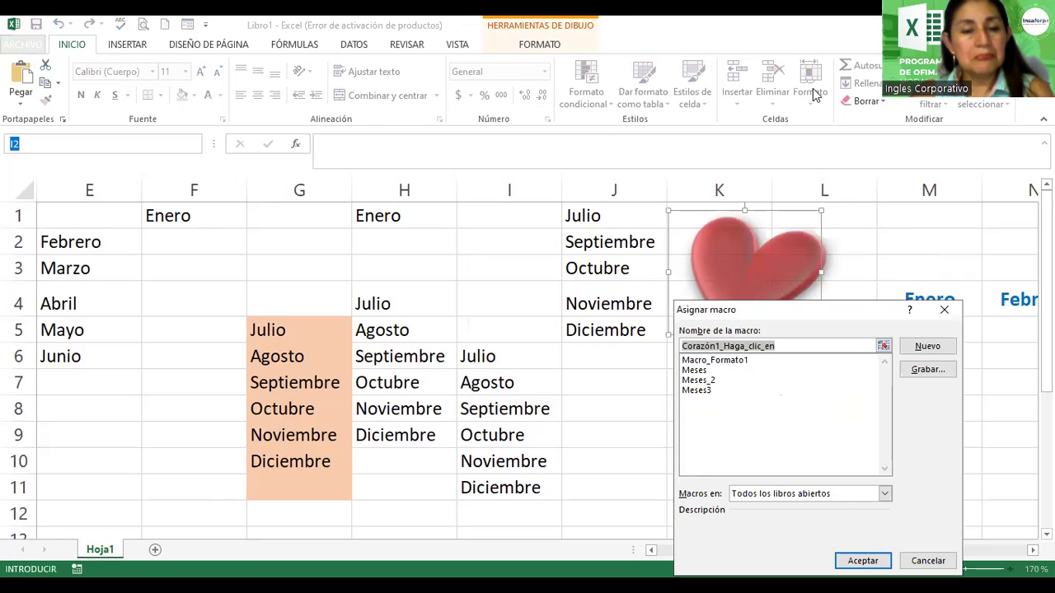
left_click_drag(848, 313, 486, 132)
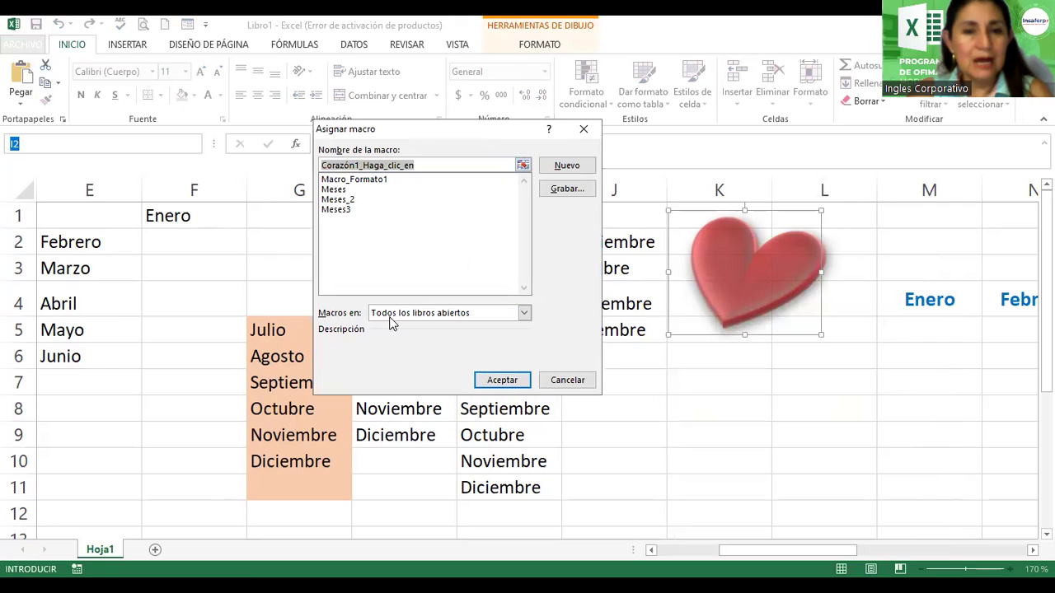
left_click(345, 209)
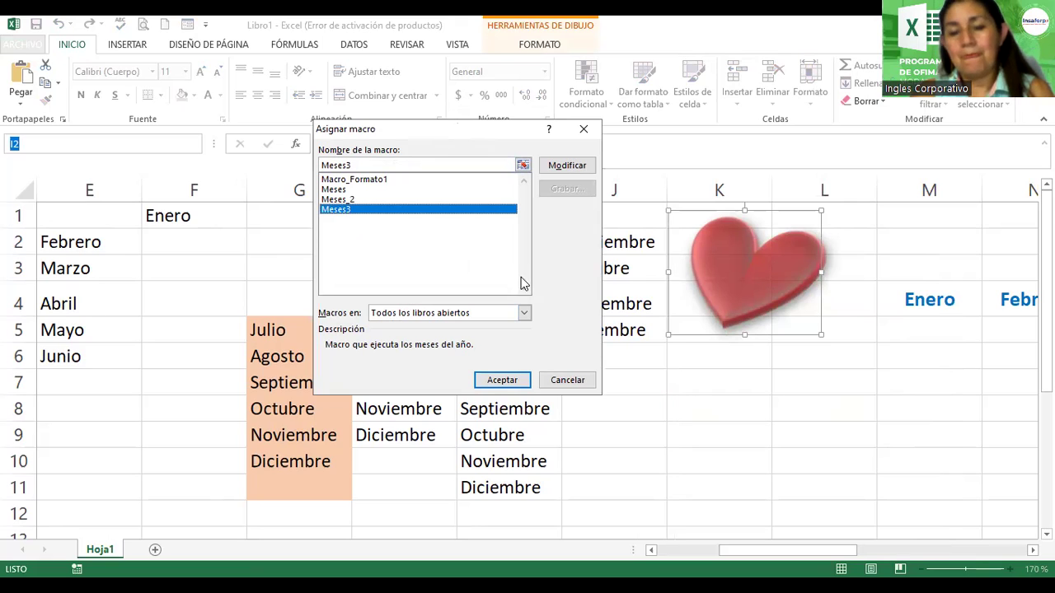
left_click_drag(452, 131, 457, 206)
left_click(509, 457)
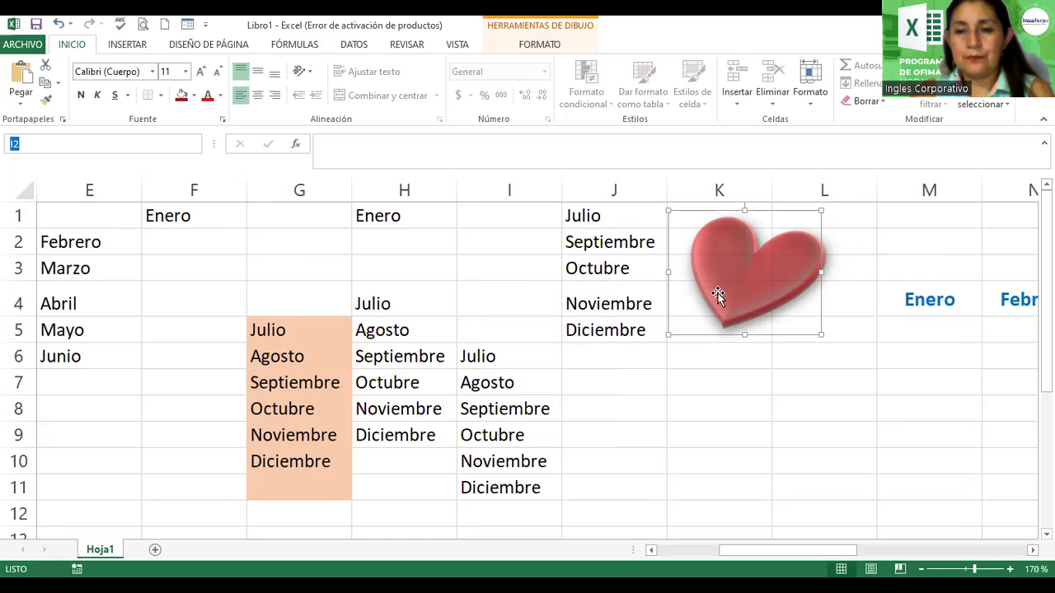
mouse_move(734, 266)
left_mouse_down()
mouse_move(750, 283)
mouse_move(717, 276)
mouse_move(734, 271)
mouse_move(726, 274)
left_mouse_up()
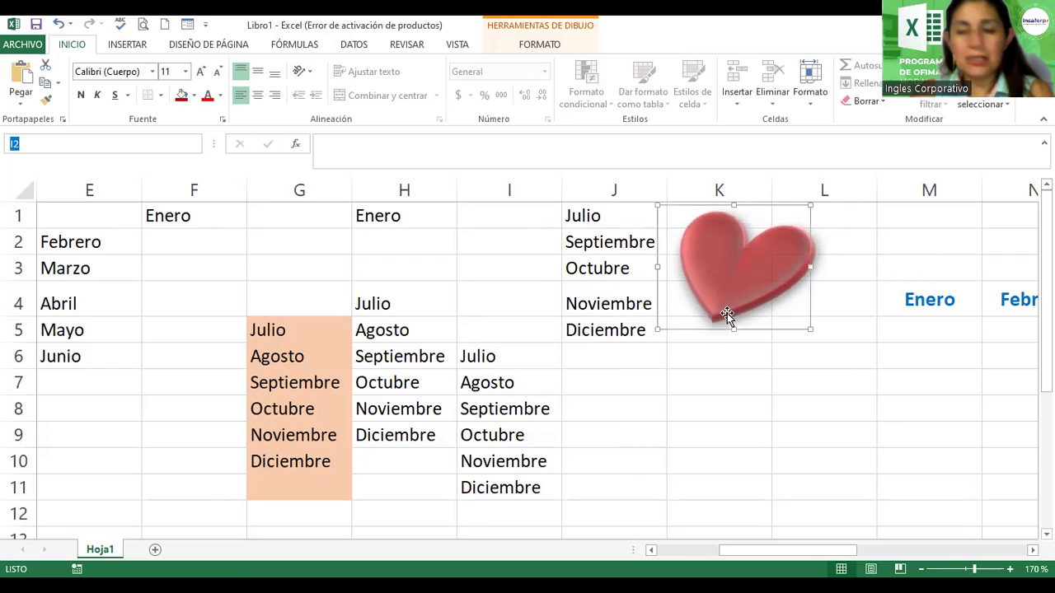
Step: Test the heart button by running Meses3 from cells K6, J8 and H12 to enter the months across rows 6, 8 and 12
left_click(716, 360)
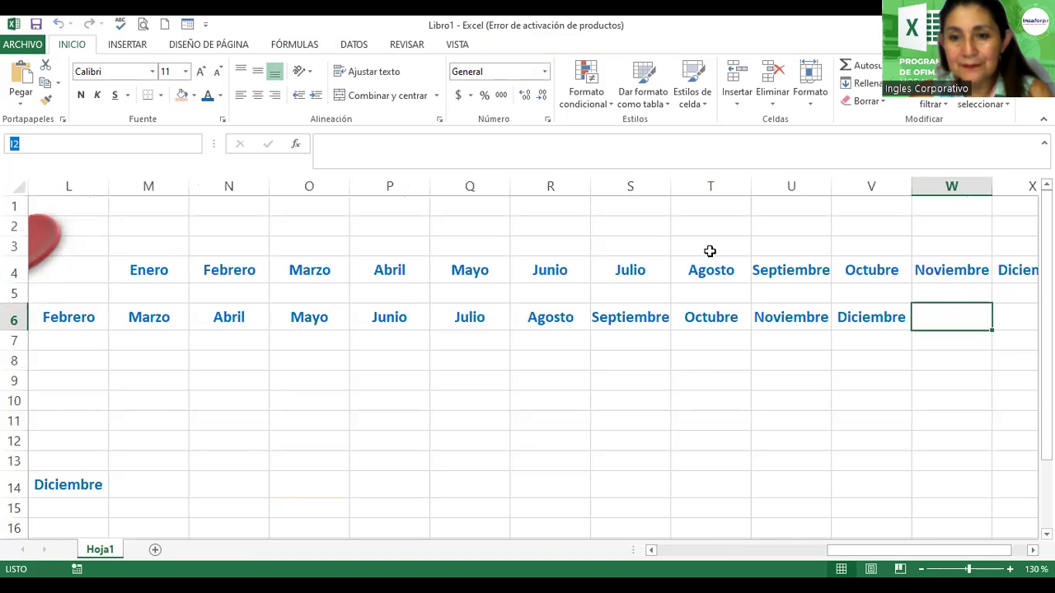
scroll(285, 370, "left", 3)
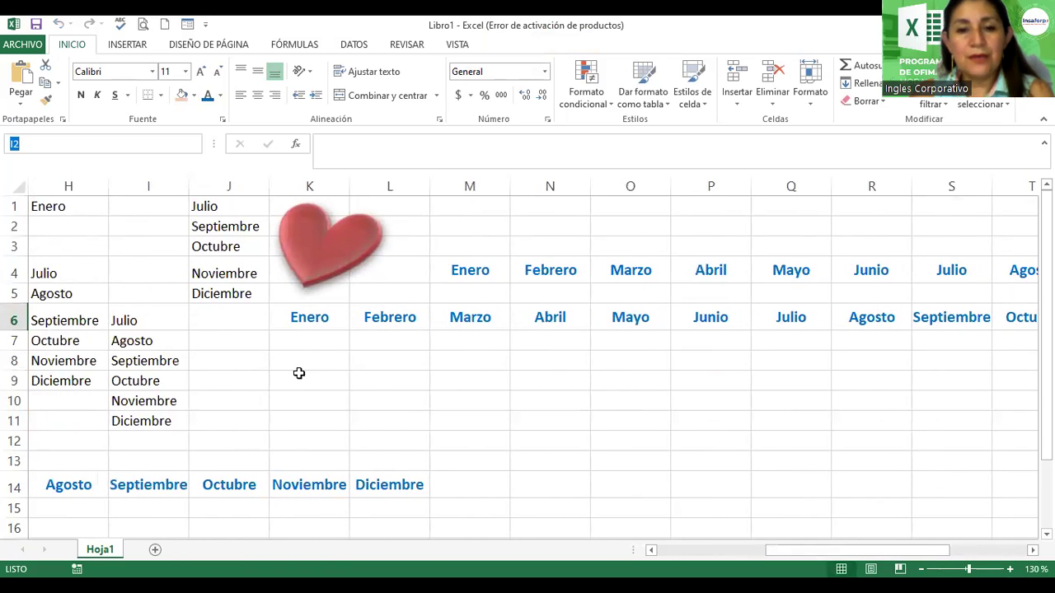
left_click(229, 363)
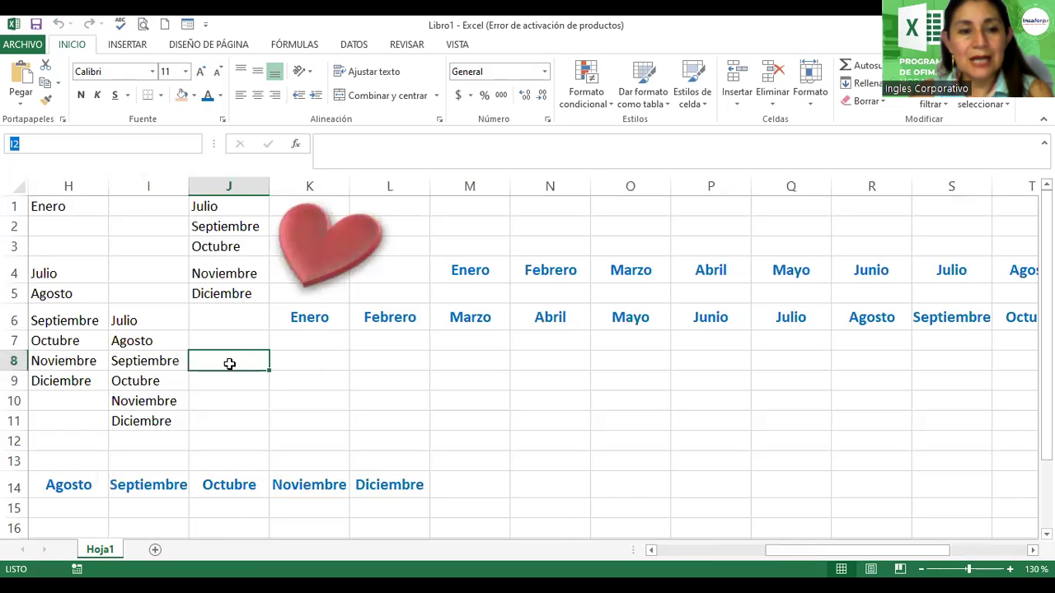
type("Enero\tFebrero\tMarzo\tAbril\tMayo\tJunio\tJulio\tAgosto\tSeptiembre\tOctubre\tNoviembre\tDiciembre")
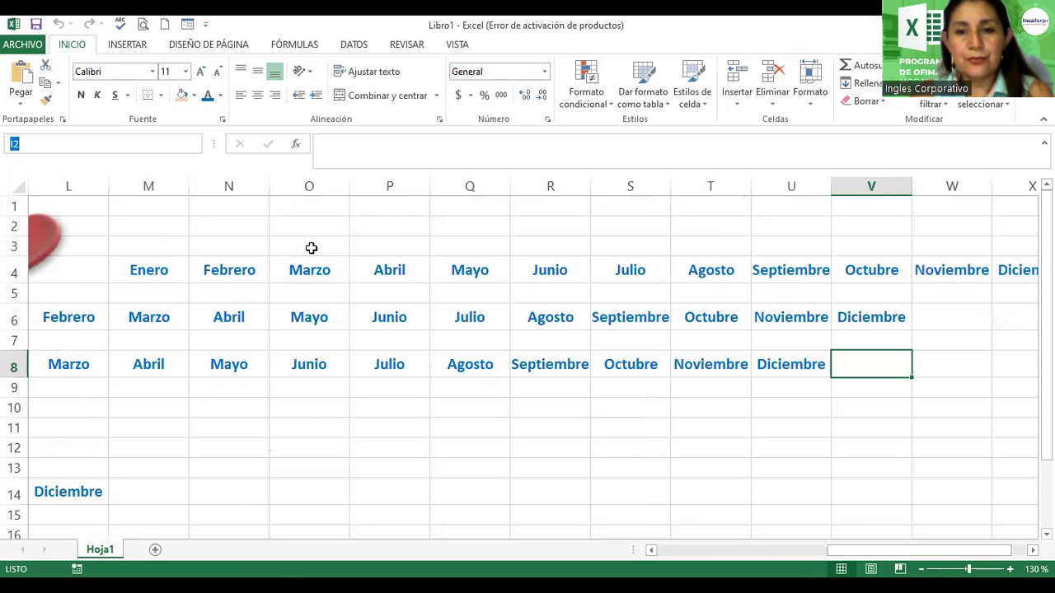
left_click_drag(916, 562, 854, 562)
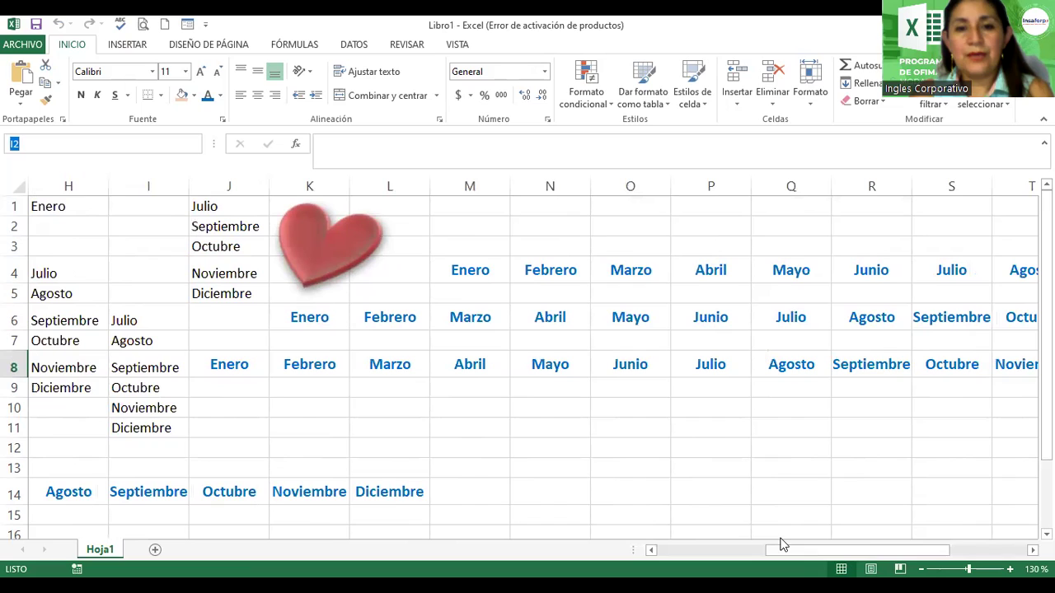
left_click(41, 448)
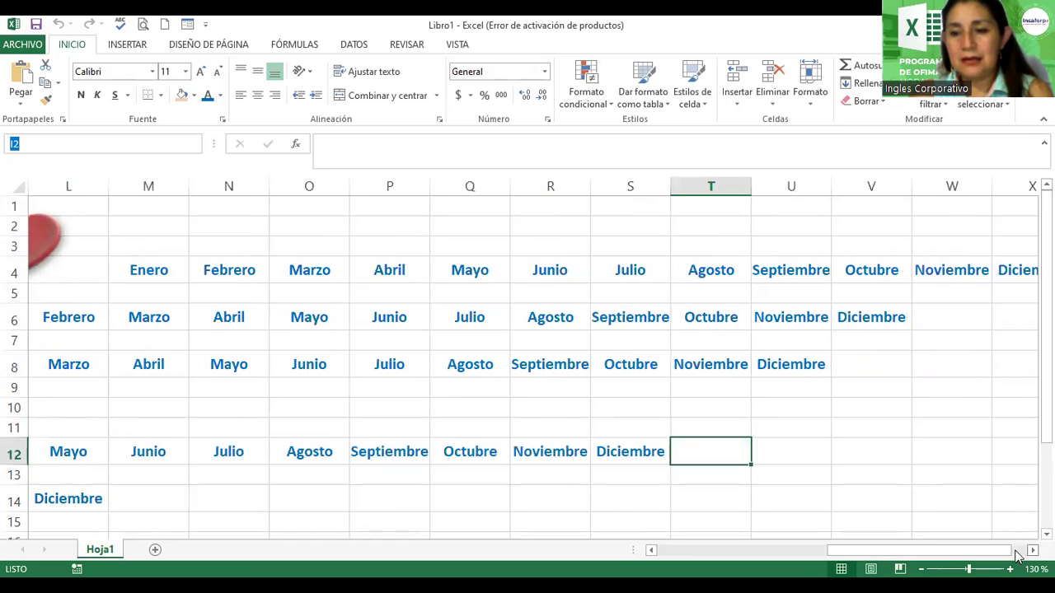
left_click_drag(1013, 552, 898, 552)
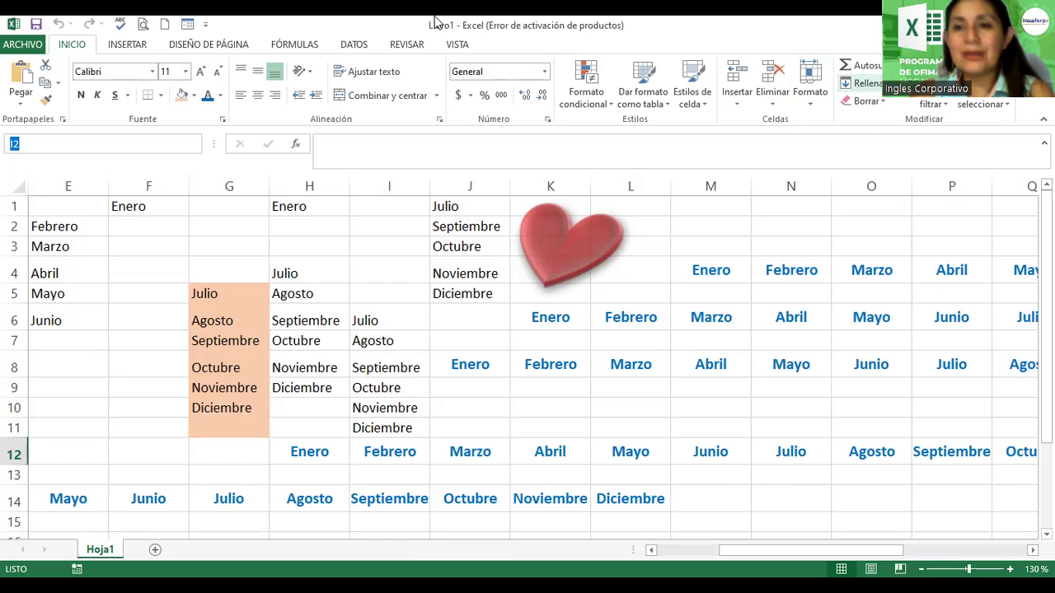
Step: Open the code of the Macro_Formato1 macro for editing and widen the Visual Basic editor window
left_click(457, 45)
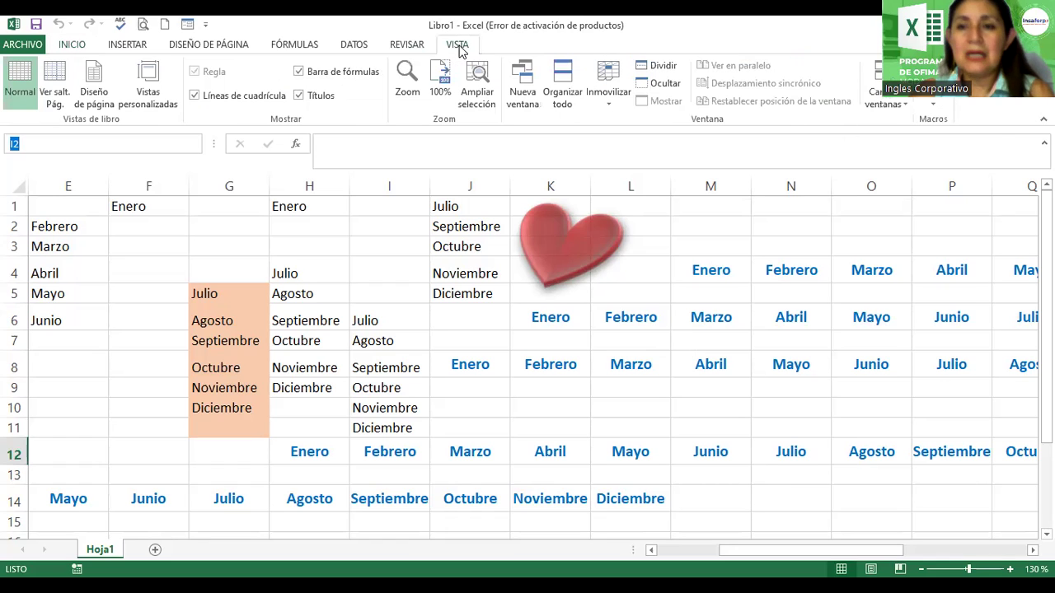
left_click(933, 106)
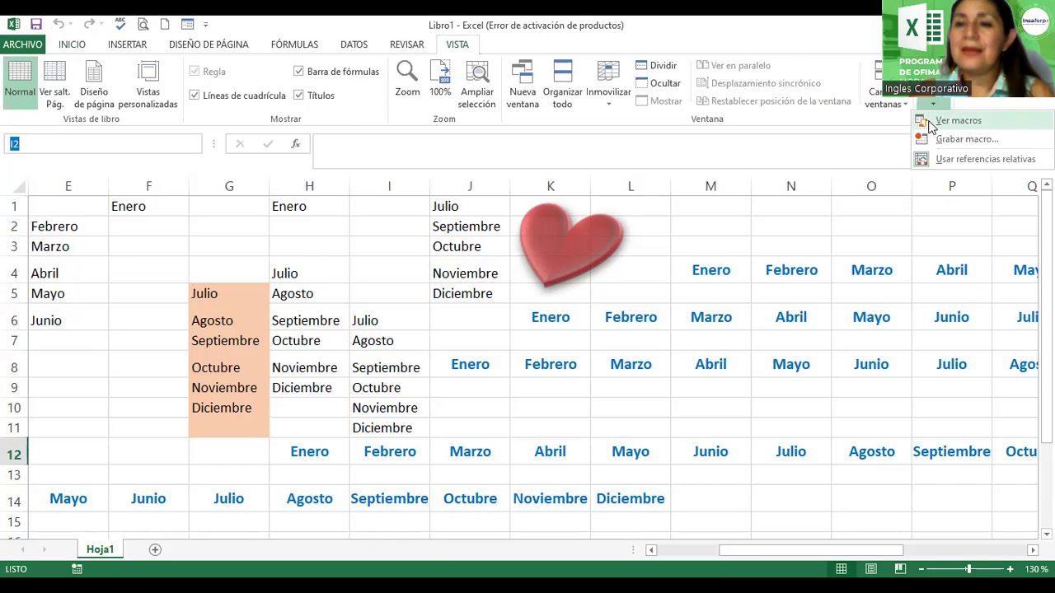
left_click(934, 122)
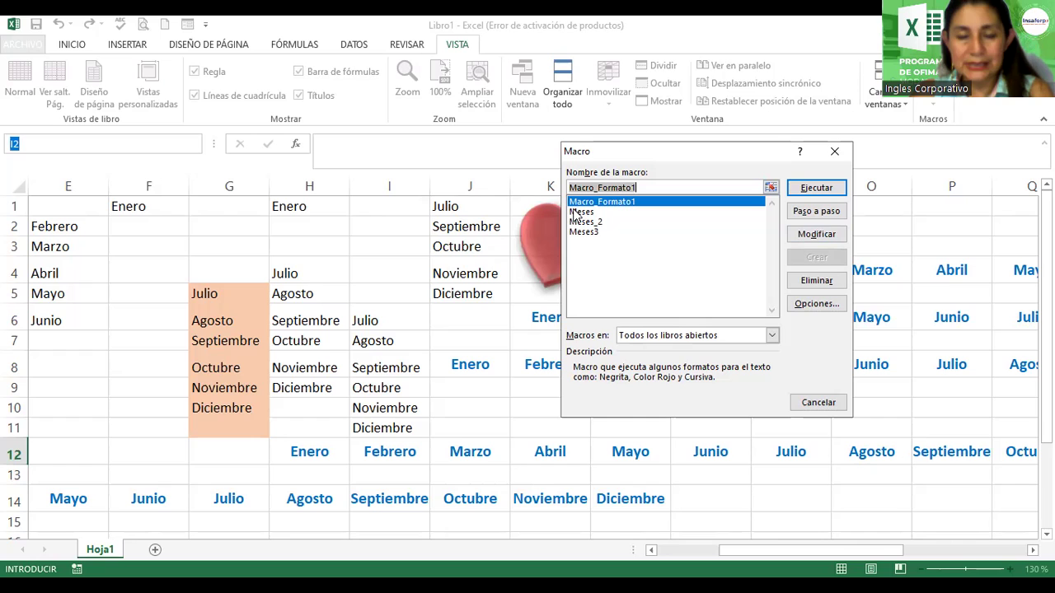
left_click(804, 234)
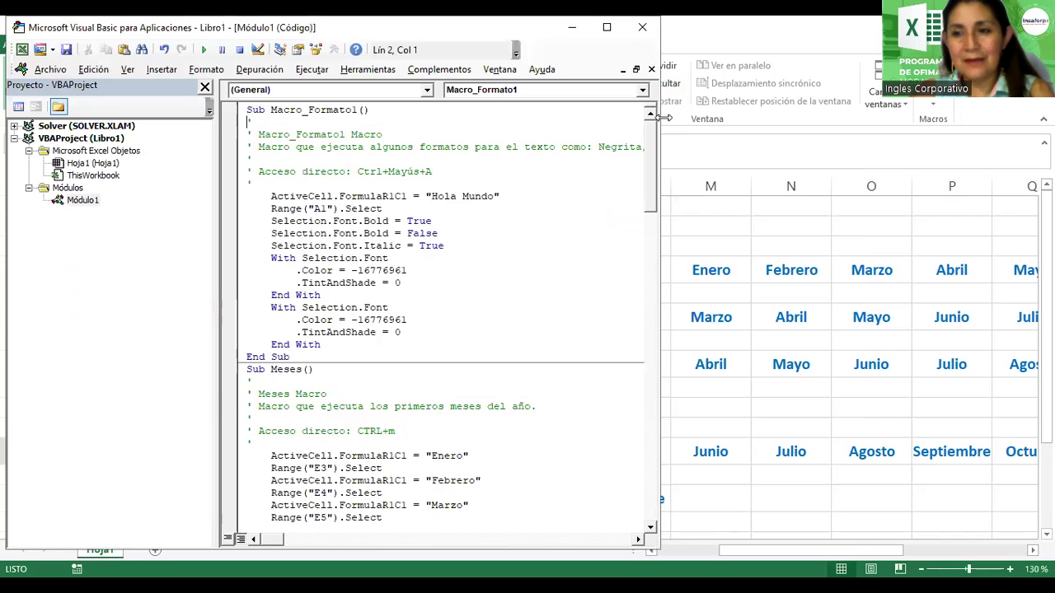
left_click_drag(660, 118, 1036, 158)
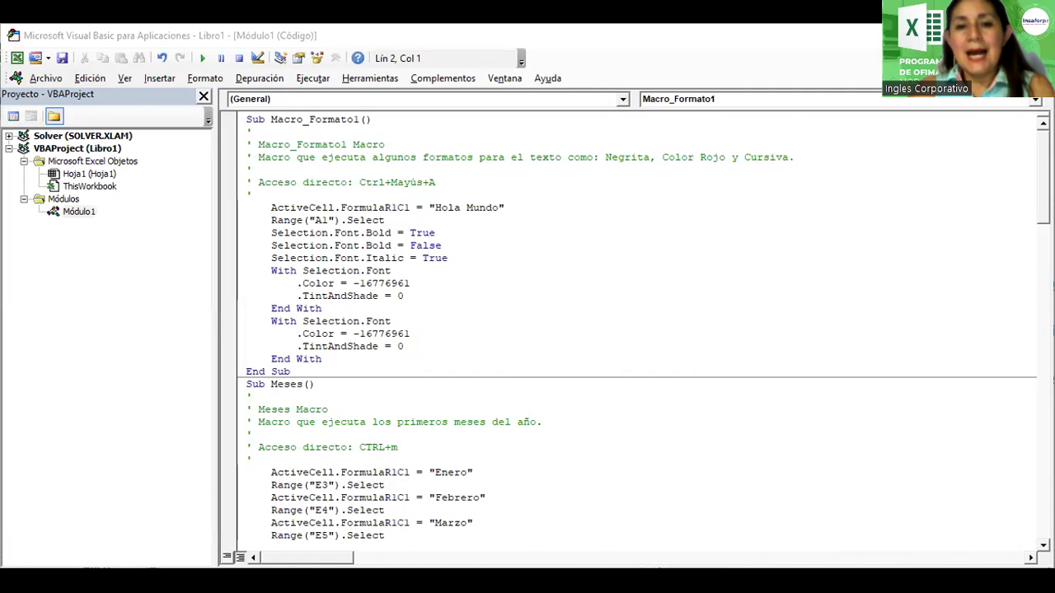
Step: Examine the recorded code in Módulo1 from Macro_Formato1 through the end of Meses3
left_click(322, 308)
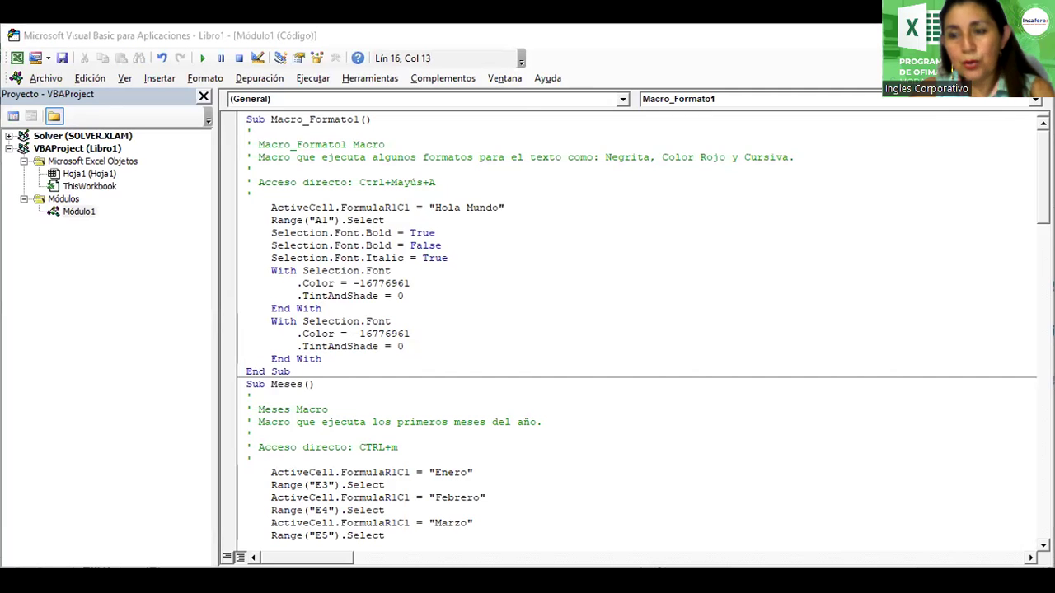
scroll(634, 329, "down", 12)
scroll(634, 329, "down", 15)
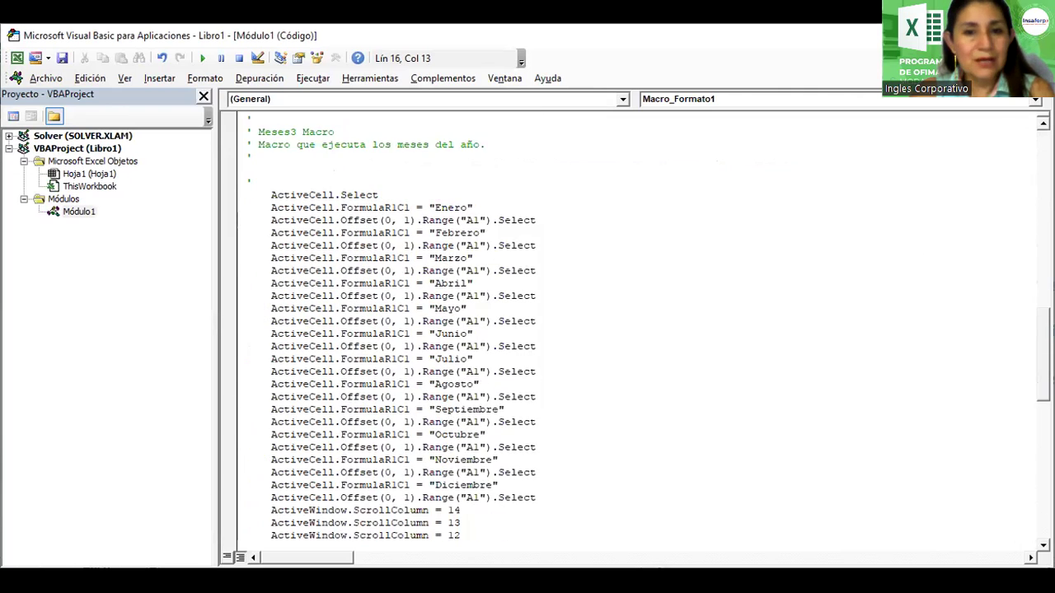
scroll(635, 329, "down", 11)
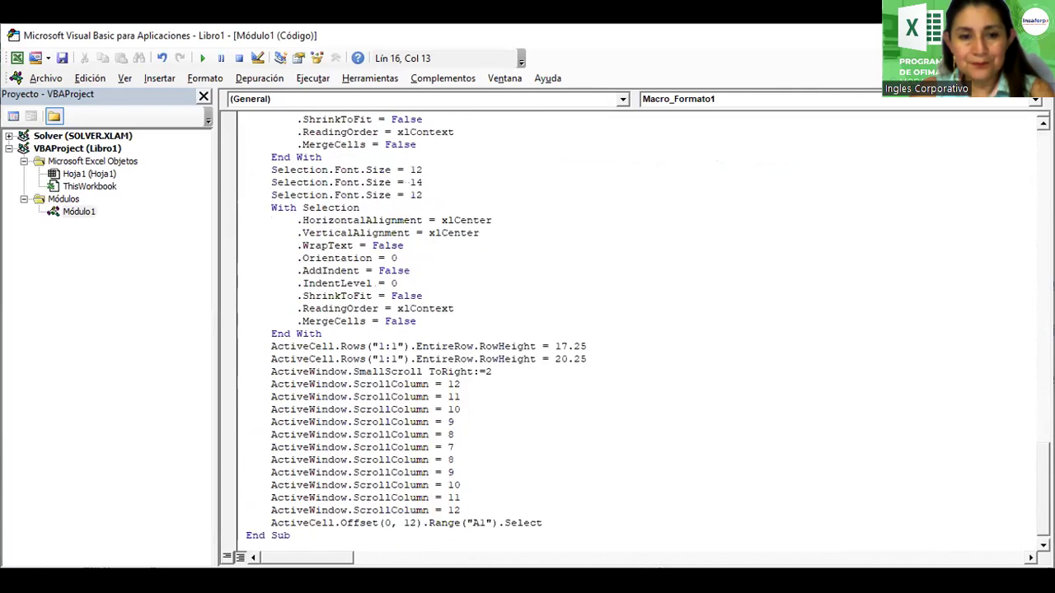
key("alt+F11")
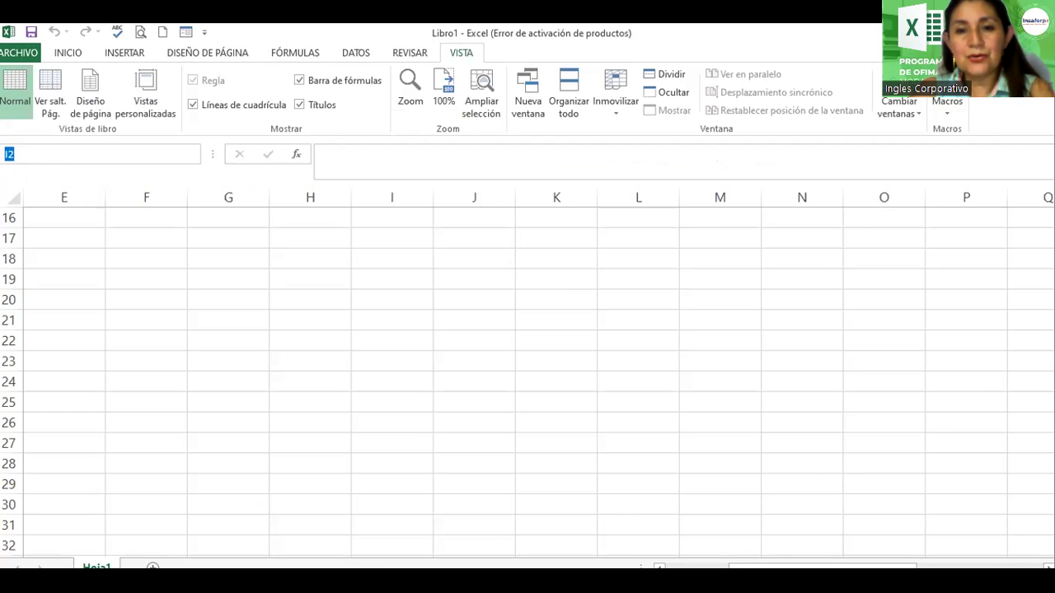
key("alt+F11")
scroll(643, 329, "up", 10)
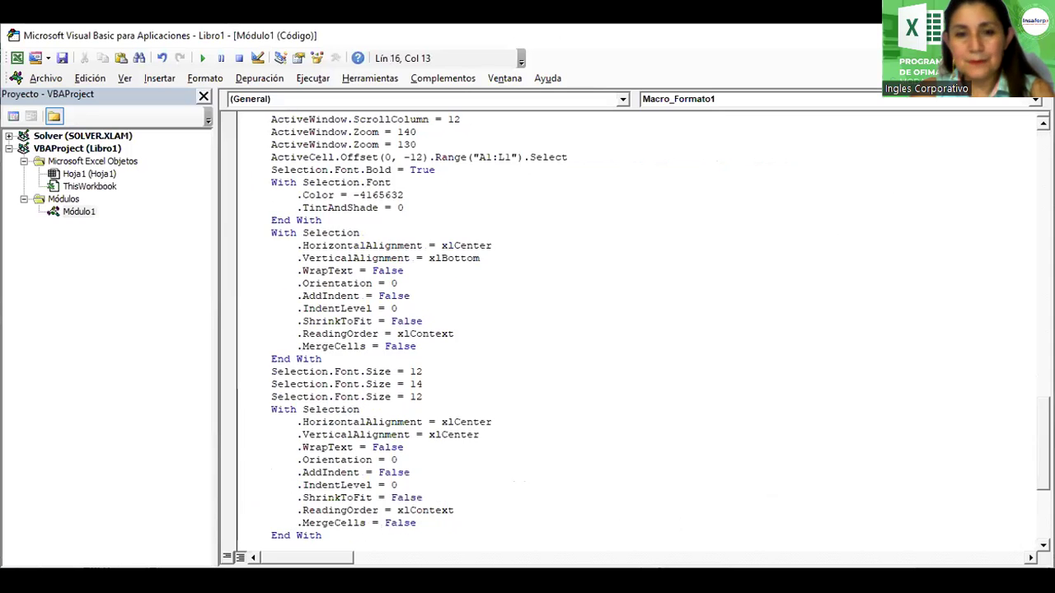
scroll(466, 438, "up", 20)
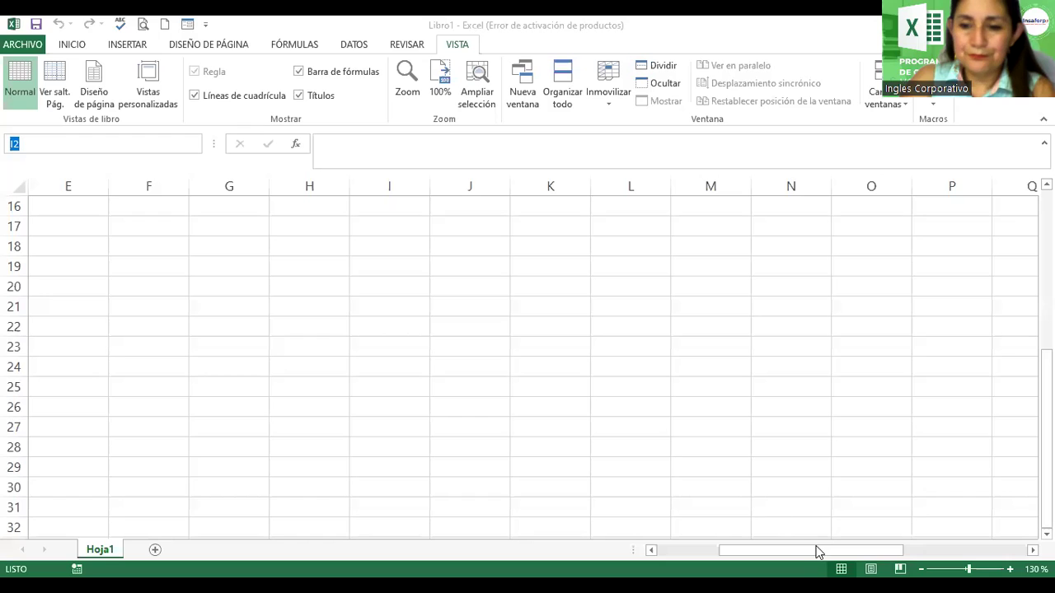
Step: Return to the Hoja1 worksheet, zoom out to 100% to show the month lists, and select cell L17
left_click(703, 551)
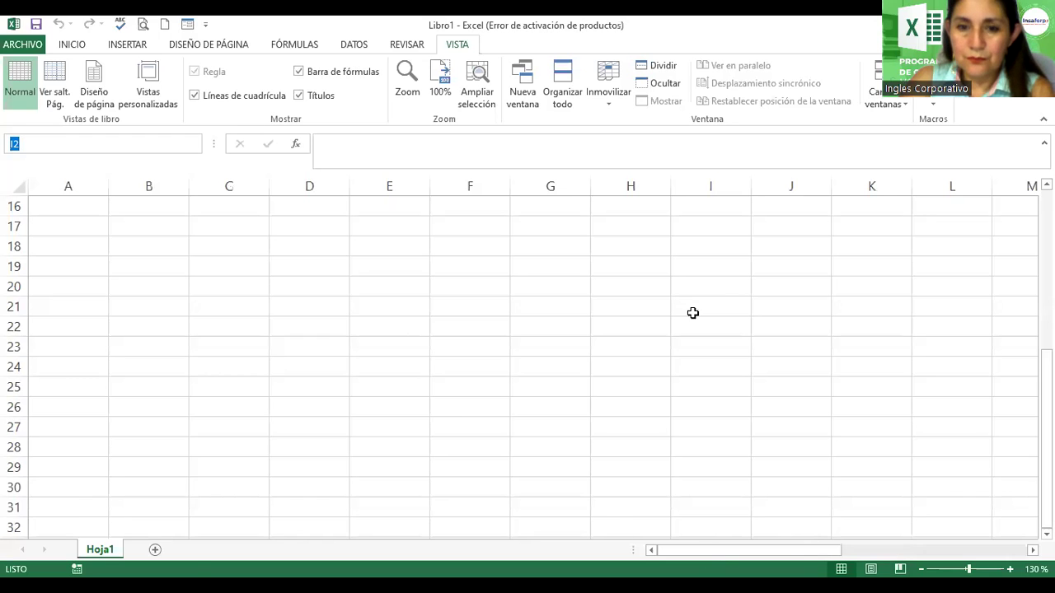
left_click_drag(1046, 387, 1046, 354)
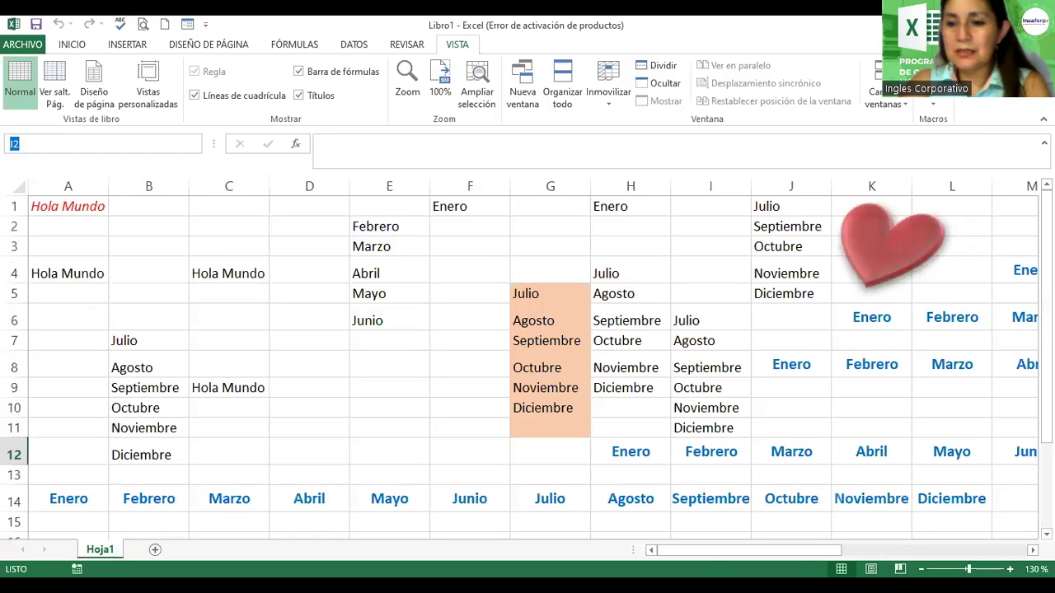
scroll(527, 360, "down", 2)
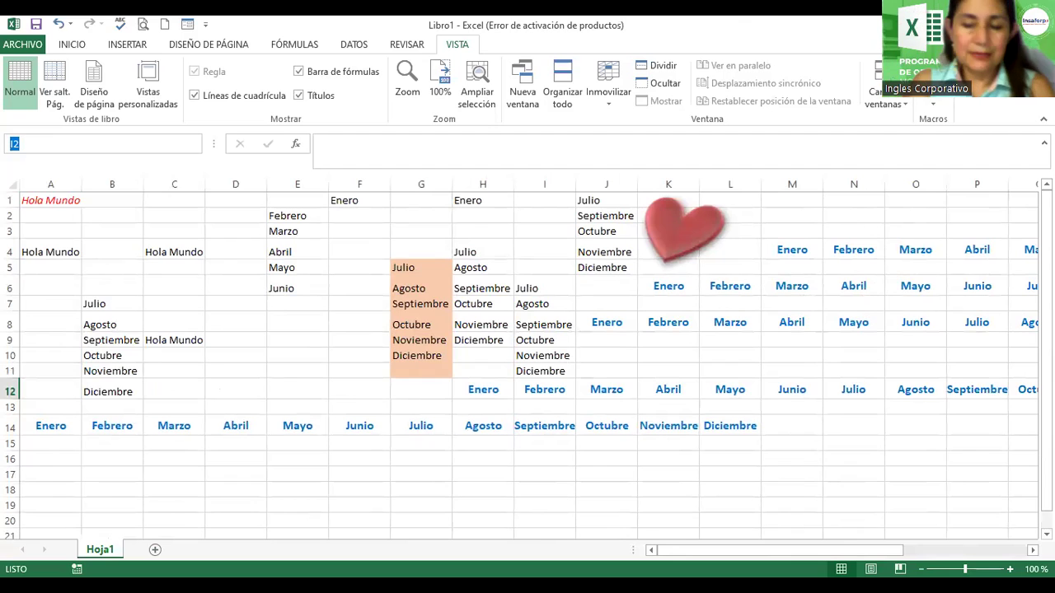
left_click(719, 477)
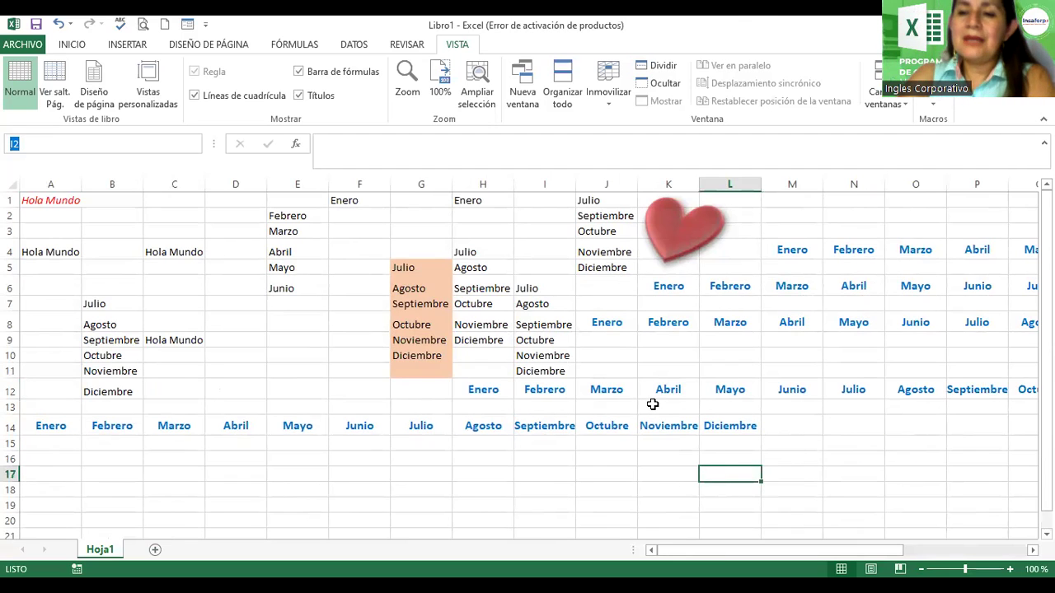